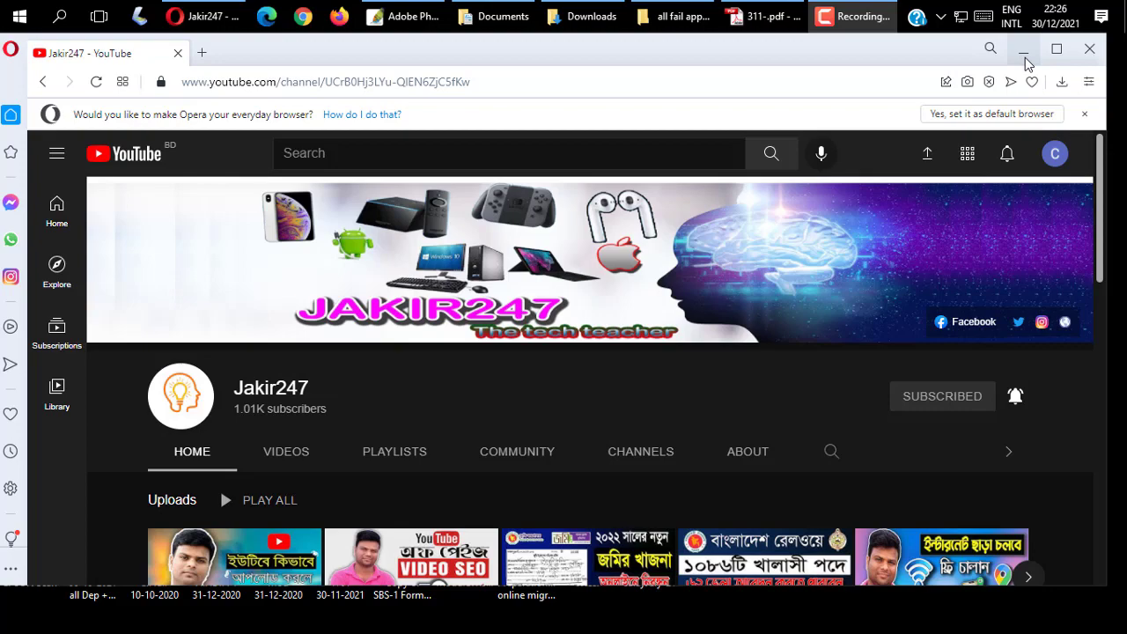
Minimise the Opera window showing the YouTube channel and close the 311 PDF.
{"action": "left_click", "coordinate": [1023, 50]}
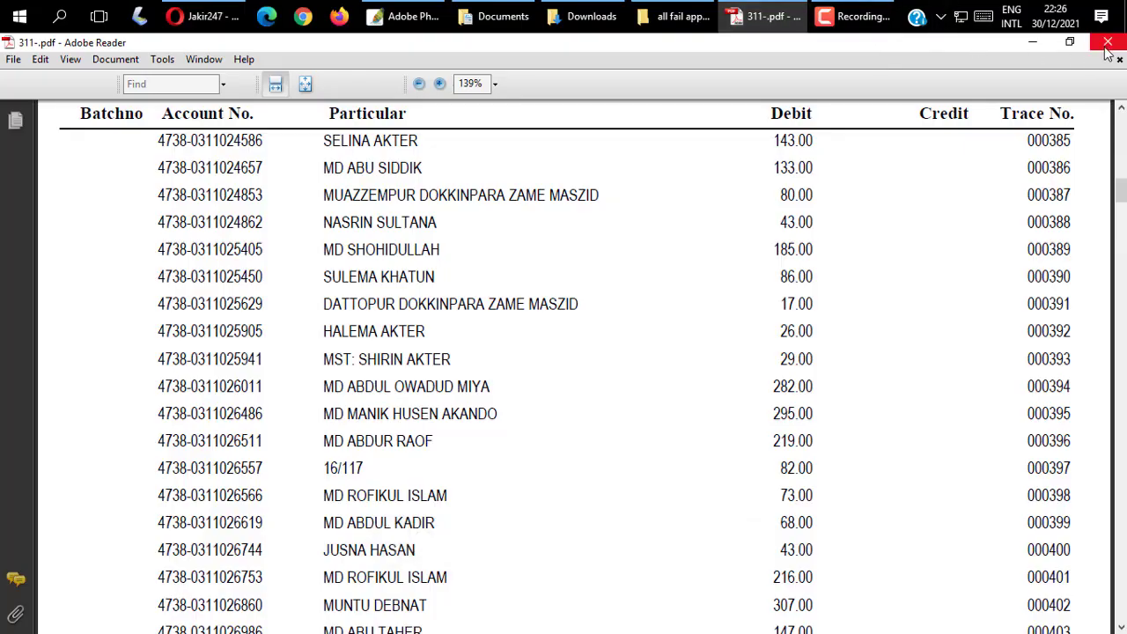
{"action": "left_click", "coordinate": [1108, 44]}
Open comferrmation.pdf from the 'all fail application' folder and scroll through its pages.
{"action": "left_click", "coordinate": [740, 17]}
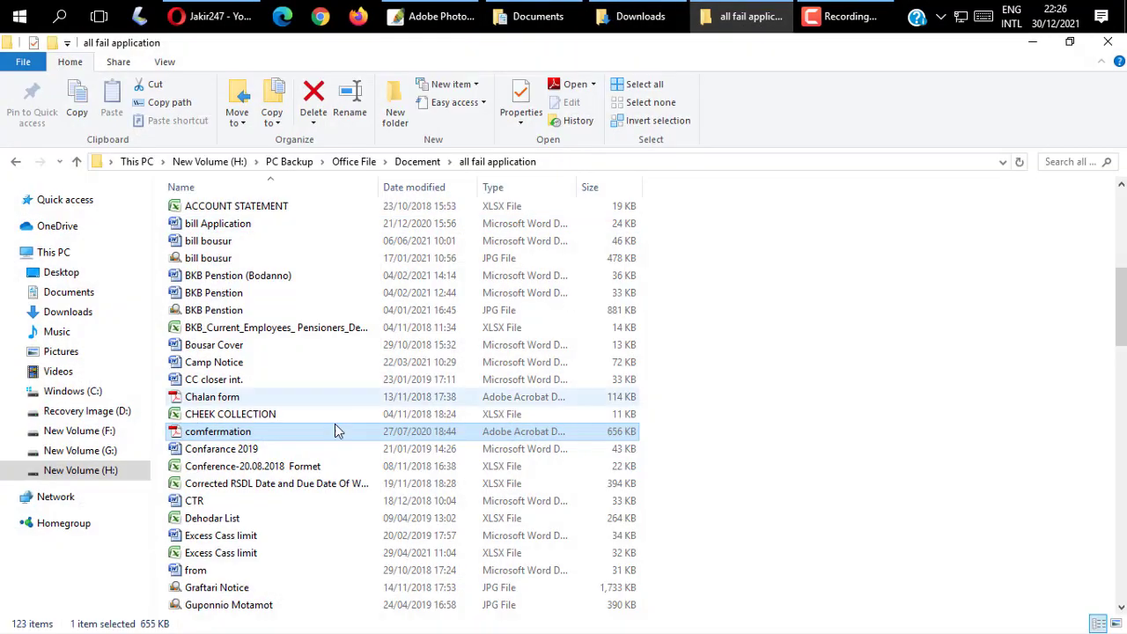
{"action": "double_click", "coordinate": [231, 432]}
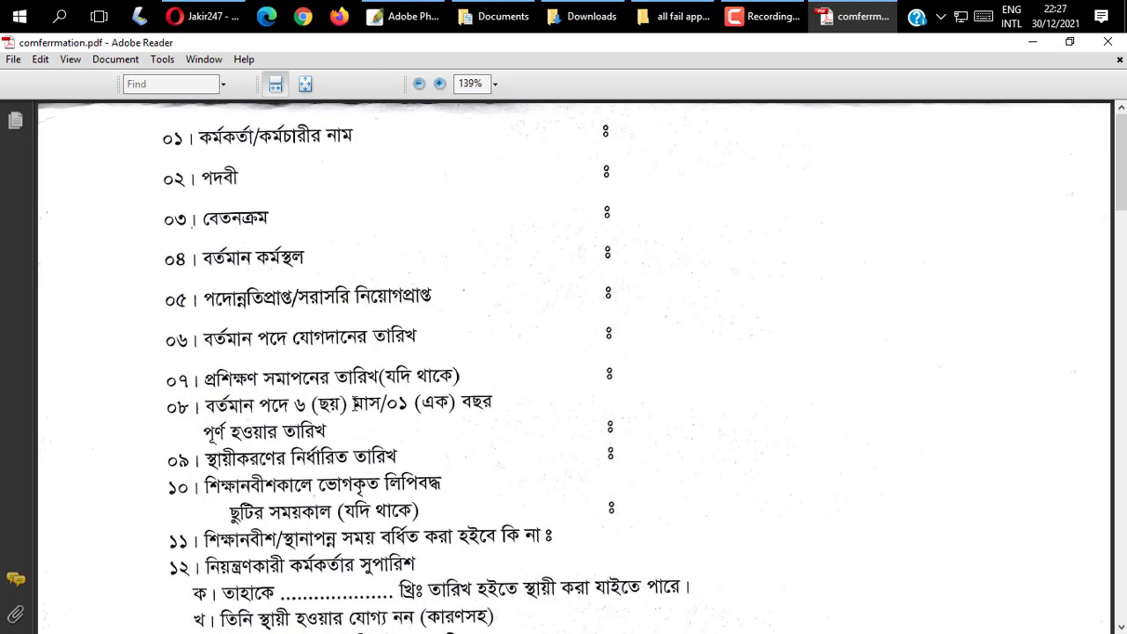
{"action": "scroll", "coordinate": [355, 404], "scroll_direction": "down", "scroll_amount": 3}
{"action": "scroll", "coordinate": [361, 407], "scroll_direction": "down", "scroll_amount": 5}
{"action": "scroll", "coordinate": [364, 408], "scroll_direction": "down", "scroll_amount": 4}
{"action": "scroll", "coordinate": [390, 420], "scroll_direction": "down", "scroll_amount": 5}
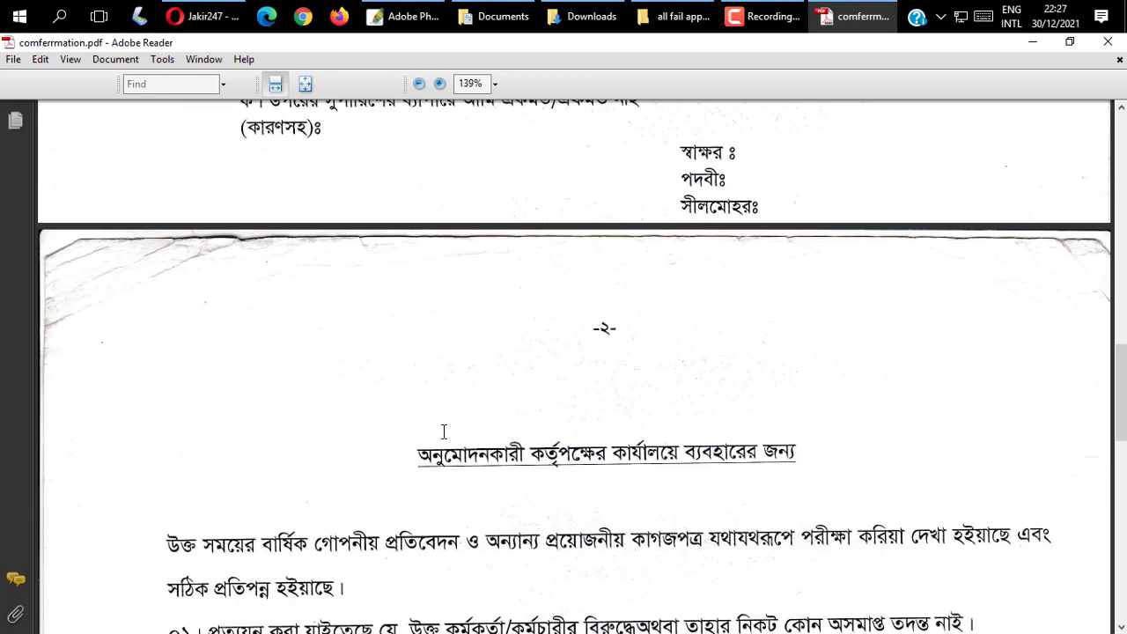
{"action": "scroll", "coordinate": [444, 431], "scroll_direction": "down", "scroll_amount": 4}
{"action": "scroll", "coordinate": [449, 453], "scroll_direction": "down", "scroll_amount": 3}
{"action": "scroll", "coordinate": [452, 470], "scroll_direction": "down", "scroll_amount": 3}
{"action": "scroll", "coordinate": [462, 475], "scroll_direction": "down", "scroll_amount": 3}
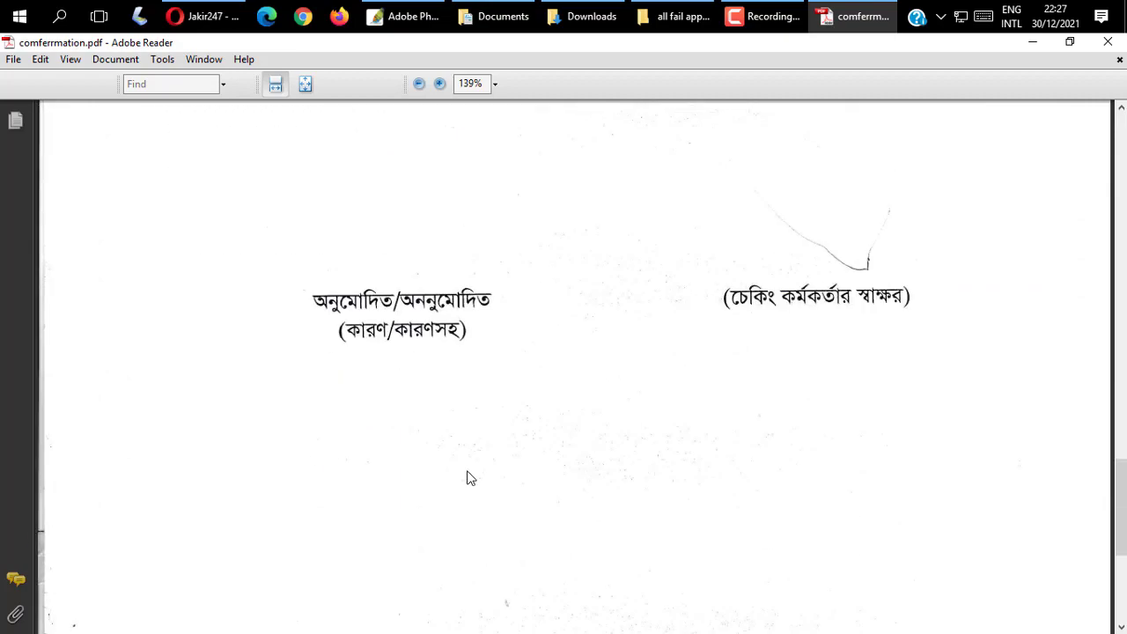
{"action": "scroll", "coordinate": [470, 478], "scroll_direction": "down", "scroll_amount": 3}
{"action": "scroll", "coordinate": [463, 475], "scroll_direction": "down", "scroll_amount": 3}
{"action": "scroll", "coordinate": [463, 476], "scroll_direction": "up", "scroll_amount": 5}
{"action": "scroll", "coordinate": [468, 469], "scroll_direction": "up", "scroll_amount": 7}
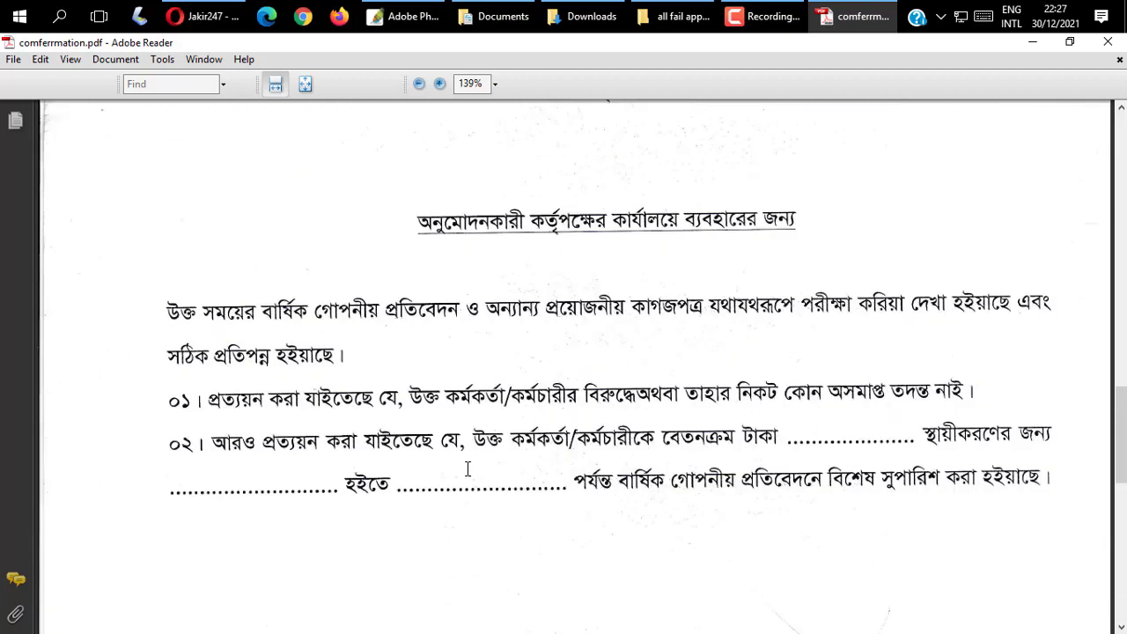
{"action": "scroll", "coordinate": [468, 470], "scroll_direction": "up", "scroll_amount": 5}
{"action": "scroll", "coordinate": [468, 467], "scroll_direction": "up", "scroll_amount": 4}
{"action": "scroll", "coordinate": [471, 471], "scroll_direction": "up", "scroll_amount": 4}
{"action": "scroll", "coordinate": [473, 477], "scroll_direction": "up", "scroll_amount": 6}
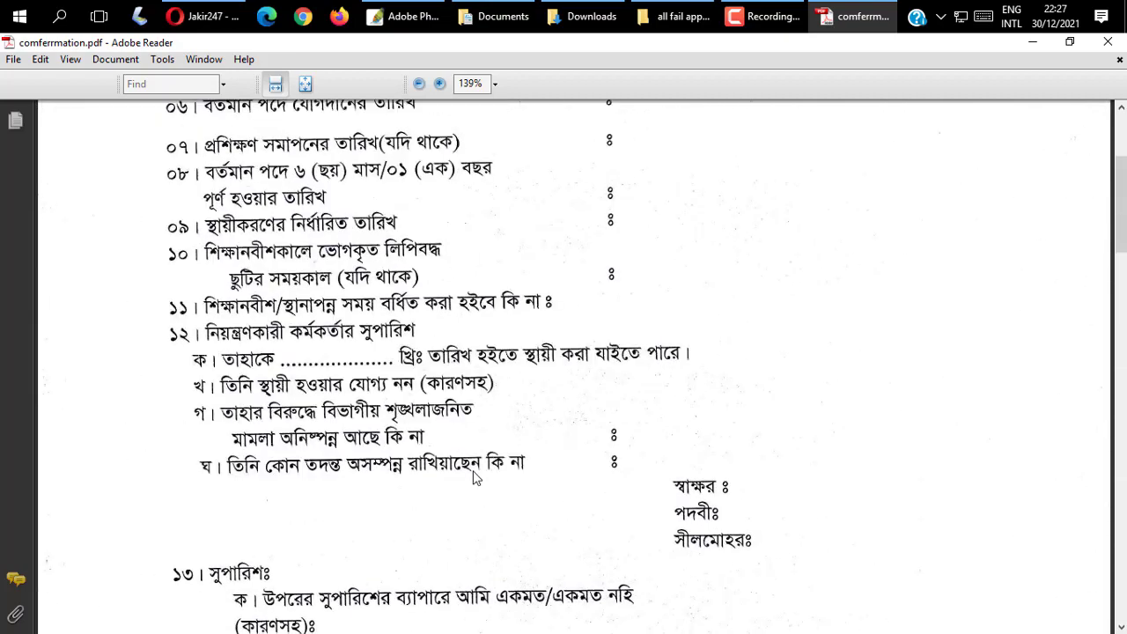
{"action": "scroll", "coordinate": [467, 472], "scroll_direction": "up", "scroll_amount": 5}
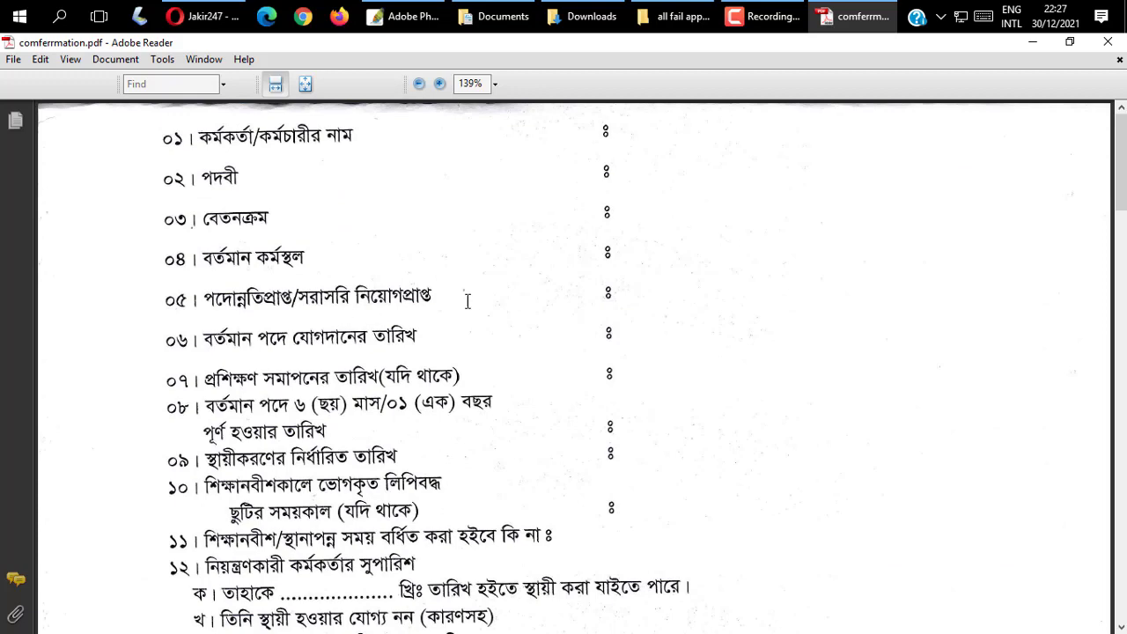
Scroll back and forth across both pages of the Bengali form.
{"action": "scroll", "coordinate": [528, 352], "scroll_direction": "down", "scroll_amount": 1}
{"action": "scroll", "coordinate": [583, 422], "scroll_direction": "down", "scroll_amount": 3}
{"action": "scroll", "coordinate": [460, 401], "scroll_direction": "up", "scroll_amount": 5}
{"action": "scroll", "coordinate": [511, 375], "scroll_direction": "down", "scroll_amount": 4}
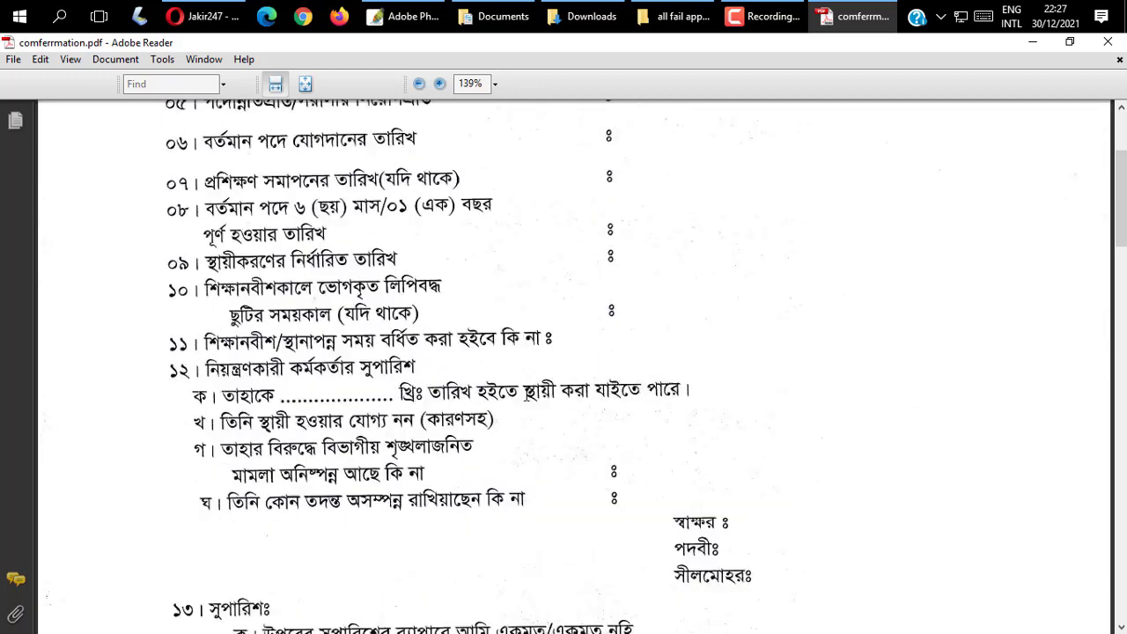
{"action": "scroll", "coordinate": [526, 393], "scroll_direction": "down", "scroll_amount": 1}
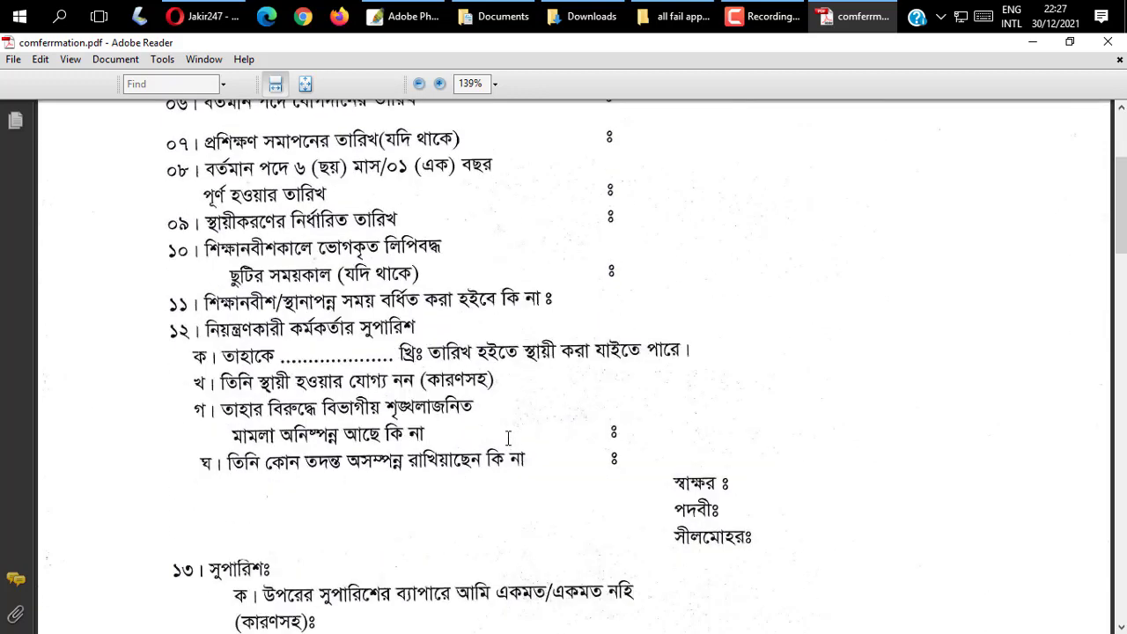
{"action": "scroll", "coordinate": [511, 439], "scroll_direction": "down", "scroll_amount": 3}
{"action": "scroll", "coordinate": [519, 427], "scroll_direction": "up", "scroll_amount": 3}
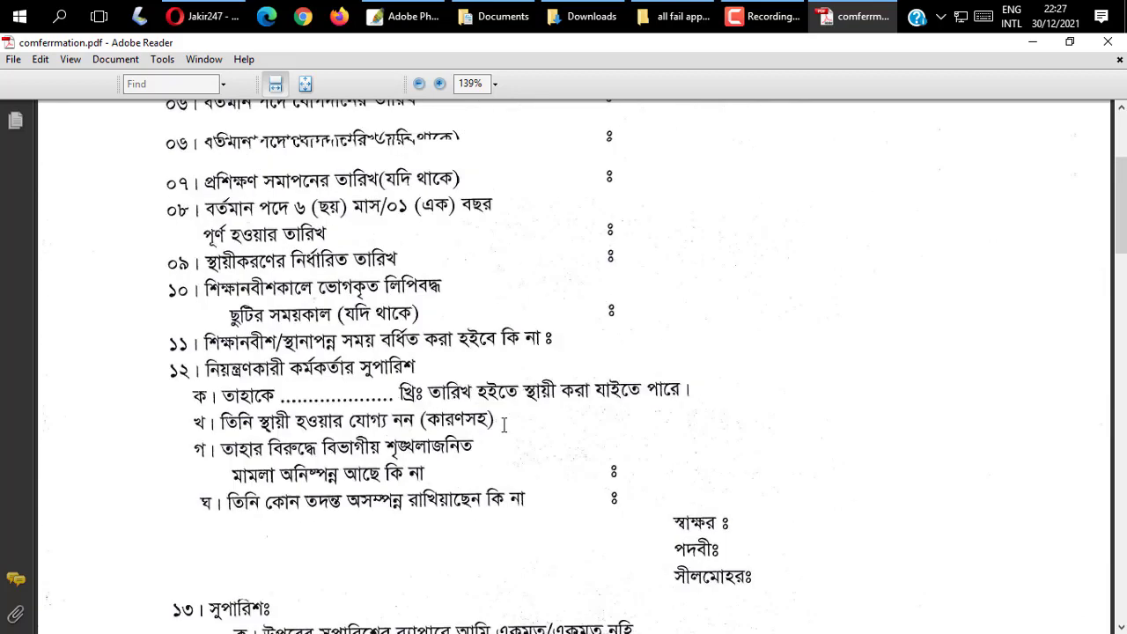
{"action": "scroll", "coordinate": [503, 423], "scroll_direction": "up", "scroll_amount": 6}
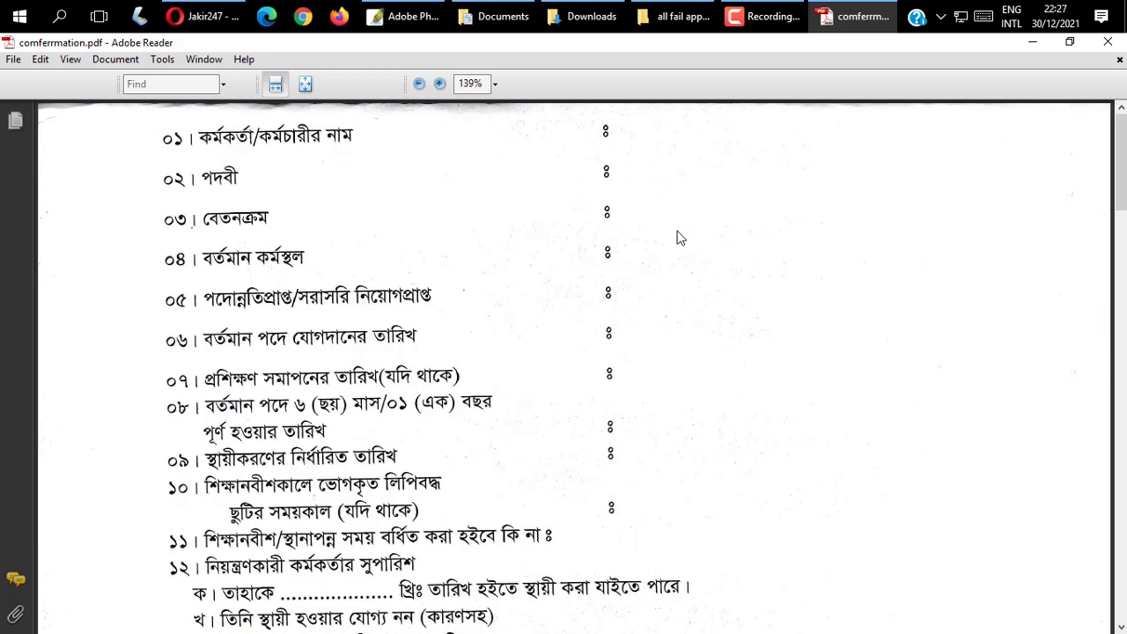
{"action": "scroll", "coordinate": [669, 242], "scroll_direction": "down", "scroll_amount": 5}
{"action": "scroll", "coordinate": [680, 259], "scroll_direction": "down", "scroll_amount": 10}
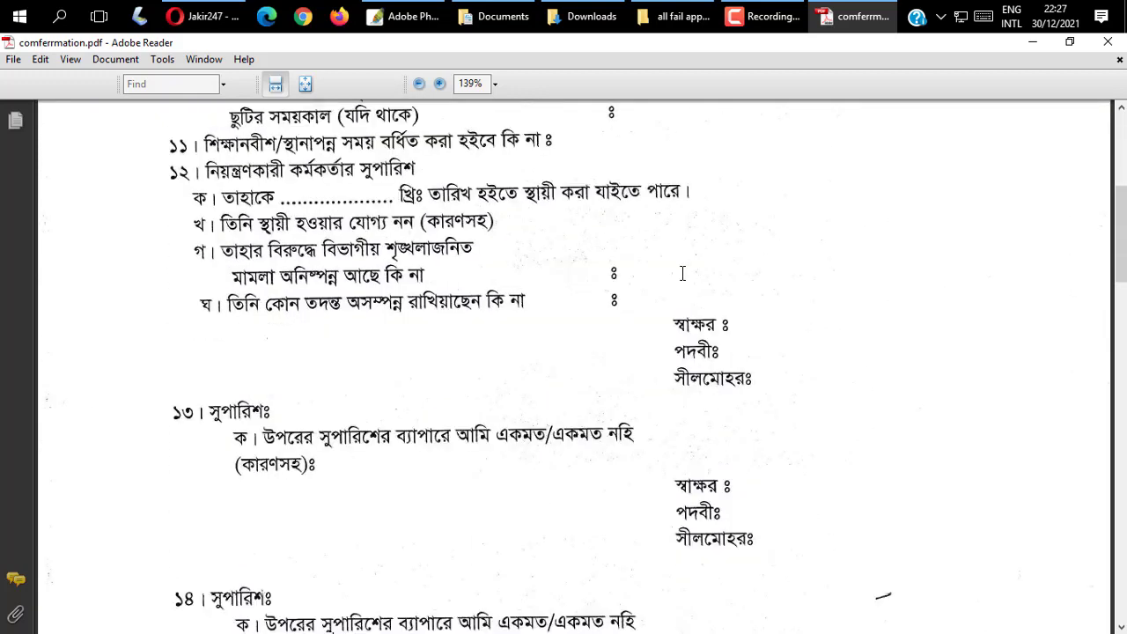
{"action": "scroll", "coordinate": [686, 282], "scroll_direction": "down", "scroll_amount": 10}
{"action": "scroll", "coordinate": [700, 317], "scroll_direction": "down", "scroll_amount": 5}
{"action": "scroll", "coordinate": [721, 352], "scroll_direction": "down", "scroll_amount": 5}
{"action": "scroll", "coordinate": [704, 347], "scroll_direction": "down", "scroll_amount": 5}
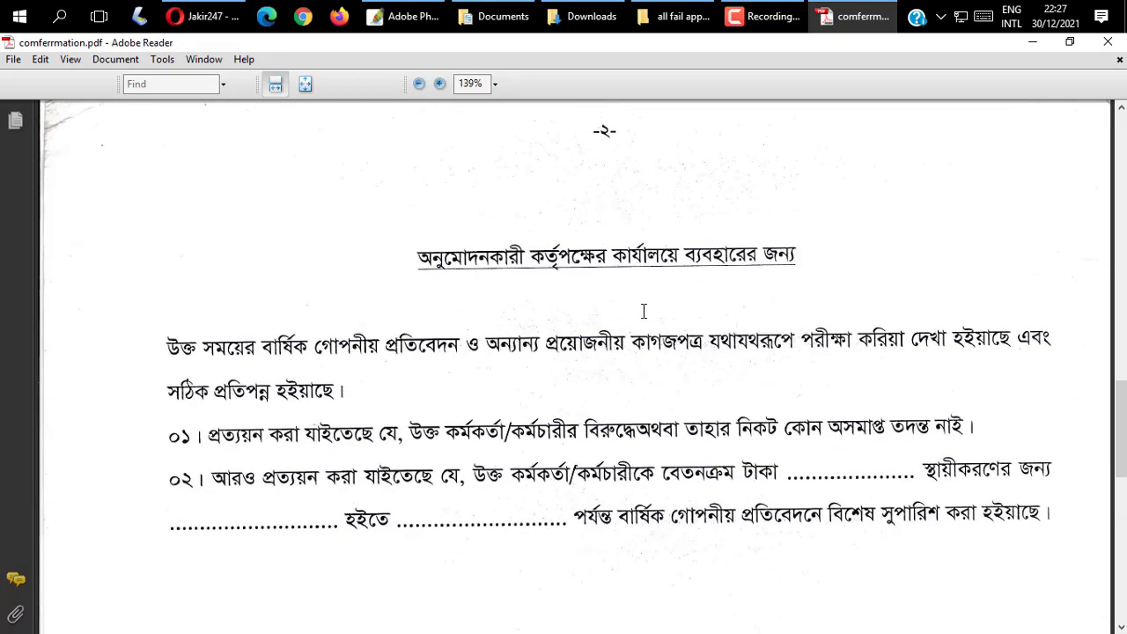
{"action": "scroll", "coordinate": [655, 330], "scroll_direction": "up", "scroll_amount": 5}
{"action": "scroll", "coordinate": [665, 352], "scroll_direction": "up", "scroll_amount": 10}
{"action": "scroll", "coordinate": [667, 359], "scroll_direction": "up", "scroll_amount": 5}
{"action": "scroll", "coordinate": [667, 359], "scroll_direction": "up", "scroll_amount": 10}
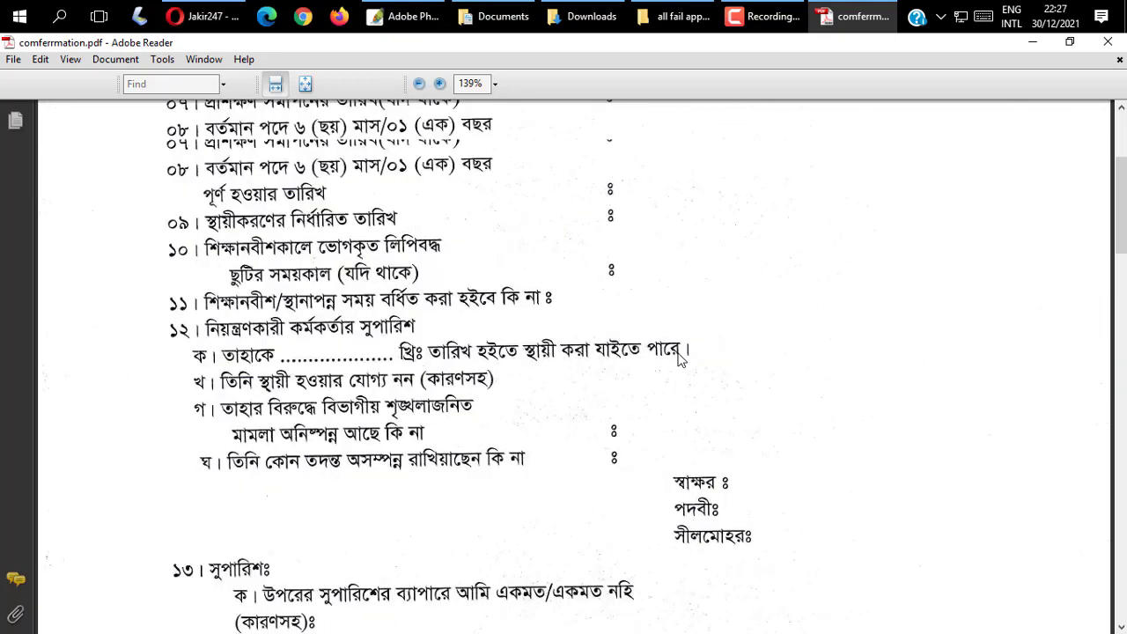
{"action": "scroll", "coordinate": [674, 358], "scroll_direction": "up", "scroll_amount": 7}
{"action": "scroll", "coordinate": [820, 326], "scroll_direction": "up", "scroll_amount": 2}
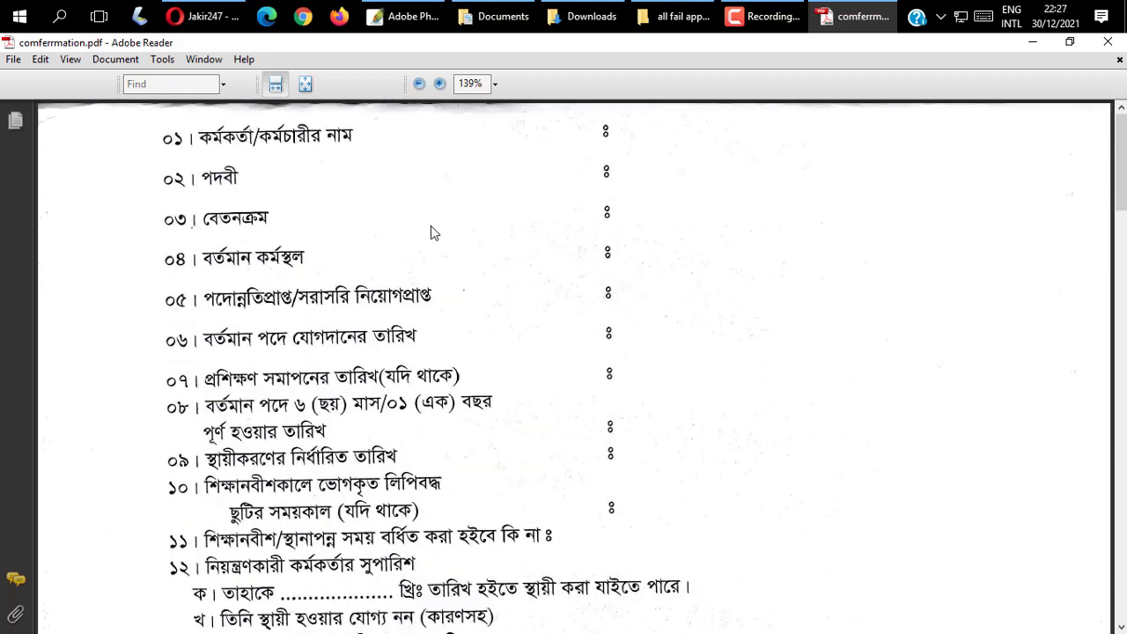
Bring up the page's context menu several times, dismissing it without choosing anything.
{"action": "right_click", "coordinate": [685, 129]}
{"action": "left_click", "coordinate": [651, 136]}
{"action": "right_click", "coordinate": [616, 141]}
{"action": "left_click", "coordinate": [519, 196]}
{"action": "right_click", "coordinate": [642, 138]}
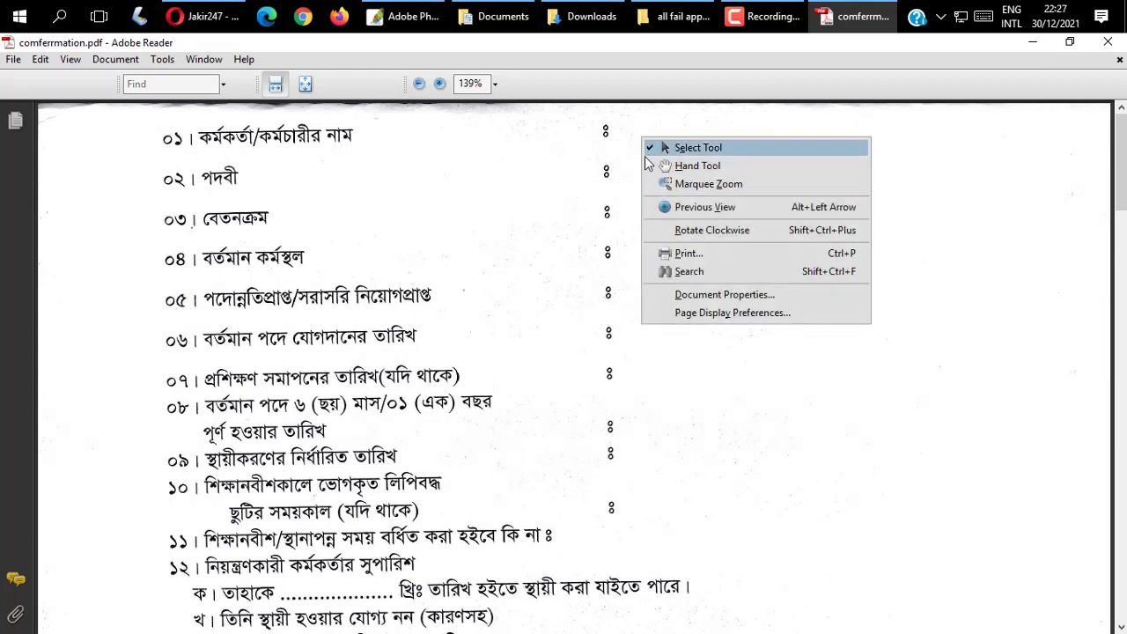
{"action": "left_click", "coordinate": [638, 156]}
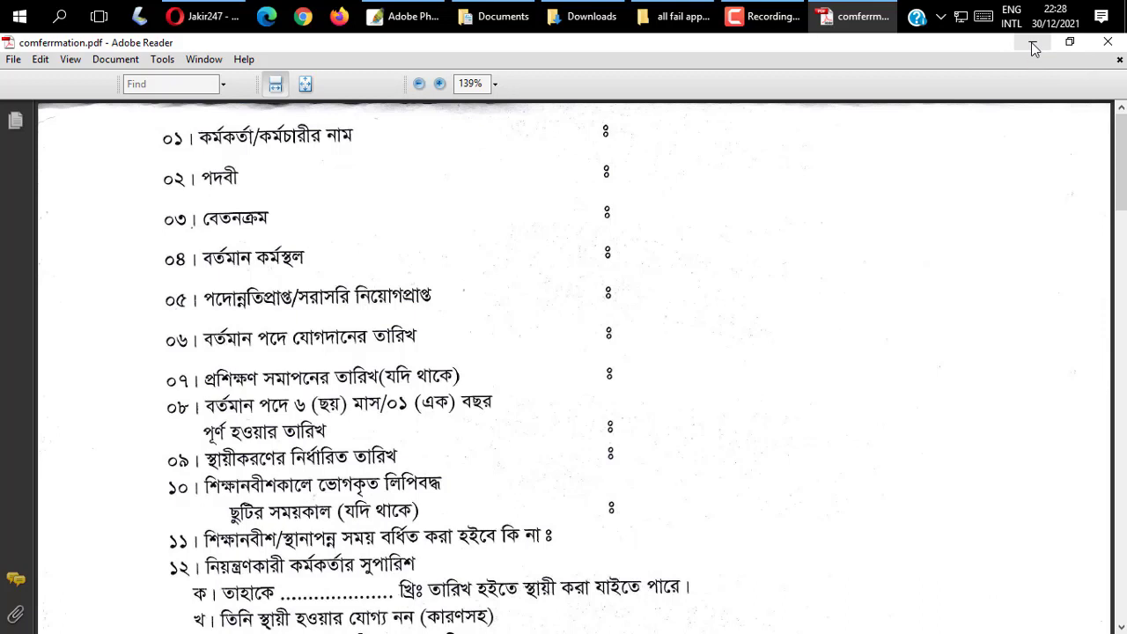
Minimise Reader, close the running Photoshop, and relaunch Adobe Photoshop CS from the Start menu.
{"action": "left_click", "coordinate": [1031, 42]}
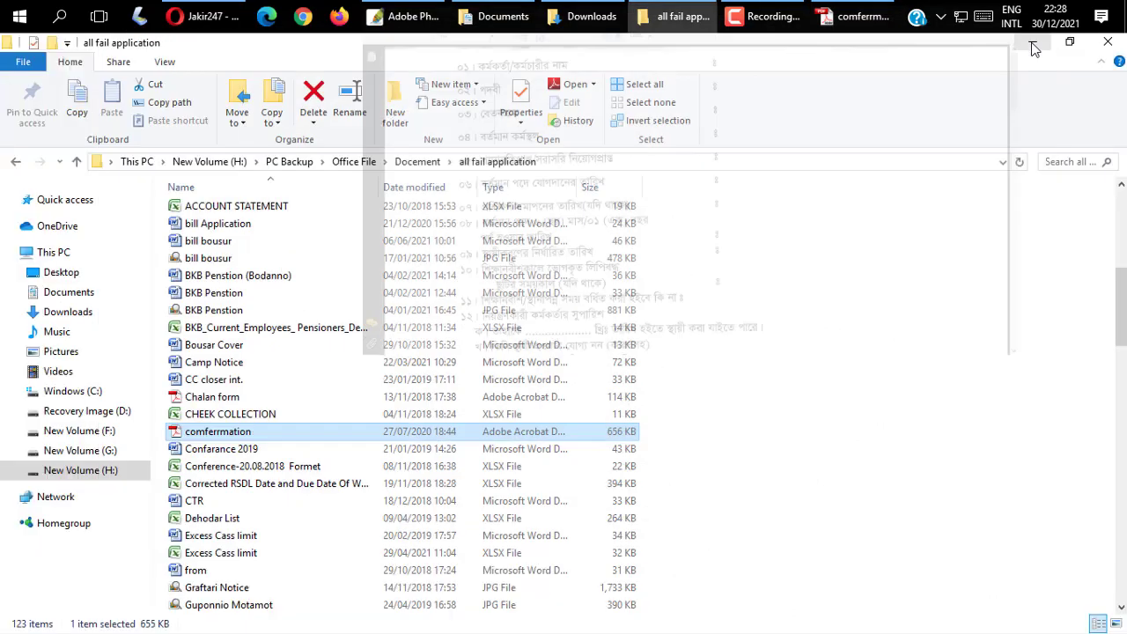
{"action": "left_click", "coordinate": [407, 26]}
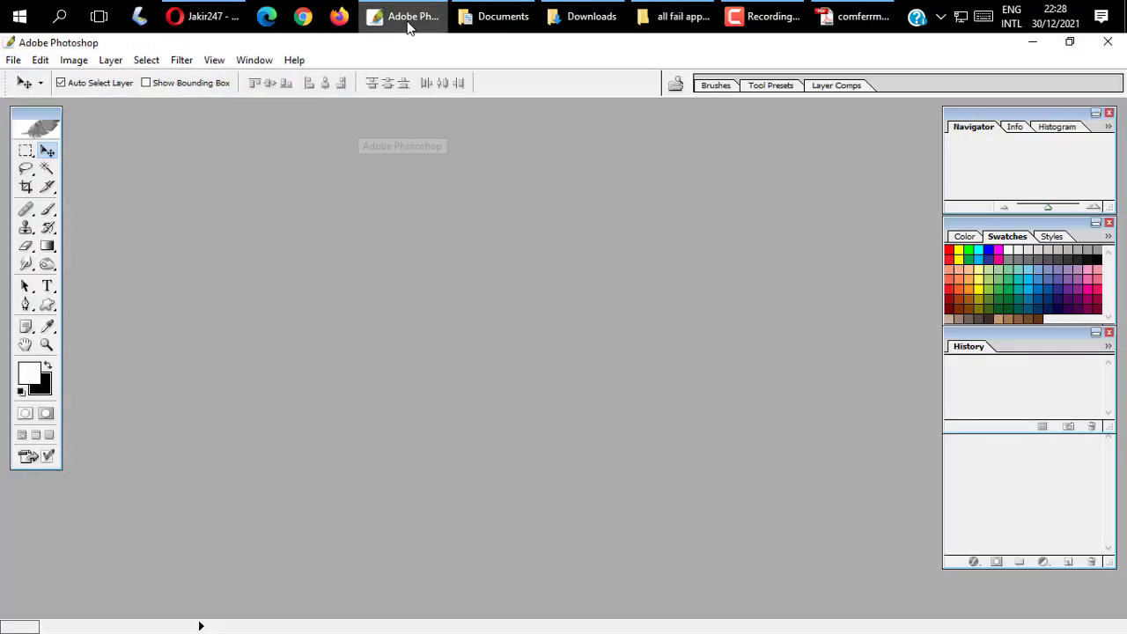
{"action": "left_click", "coordinate": [1108, 43]}
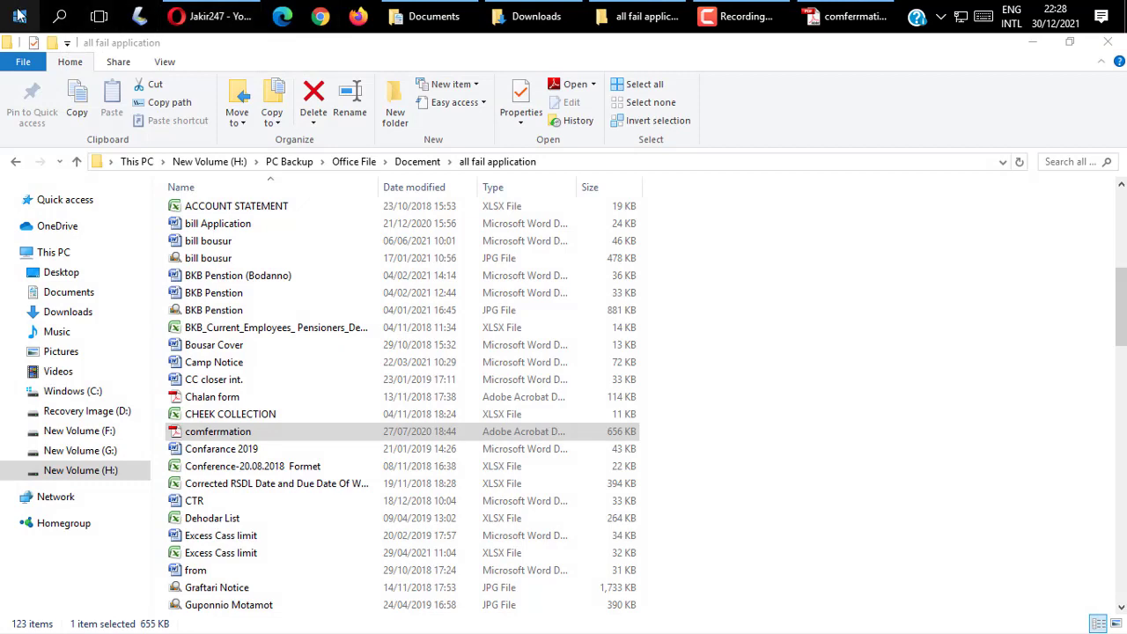
{"action": "left_click", "coordinate": [19, 15]}
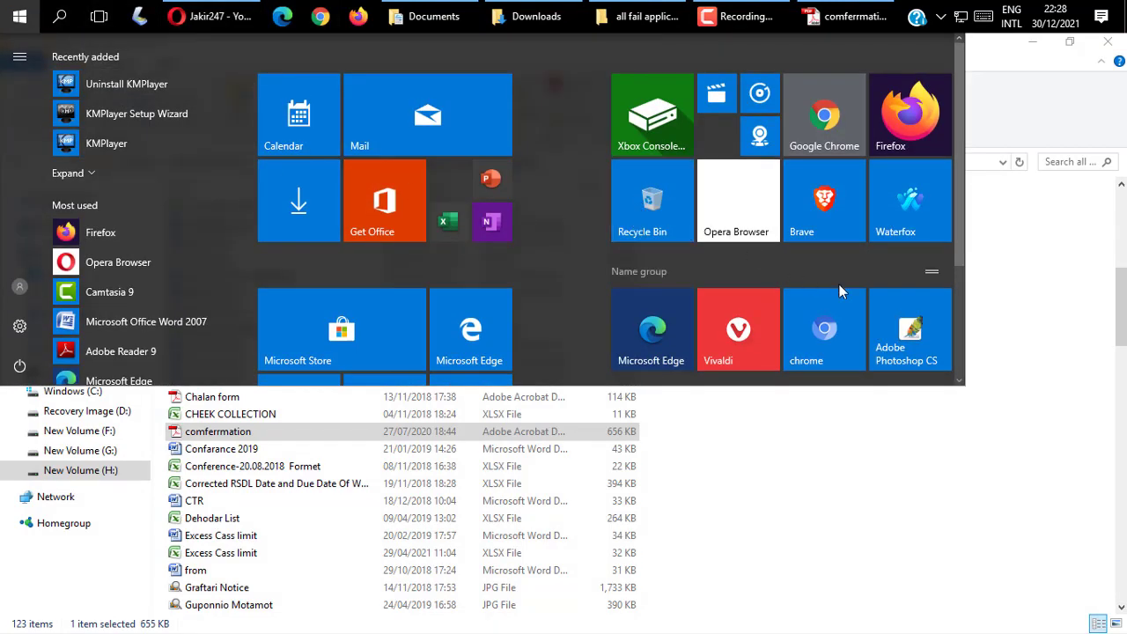
{"action": "scroll", "coordinate": [880, 303], "scroll_direction": "down", "scroll_amount": 1}
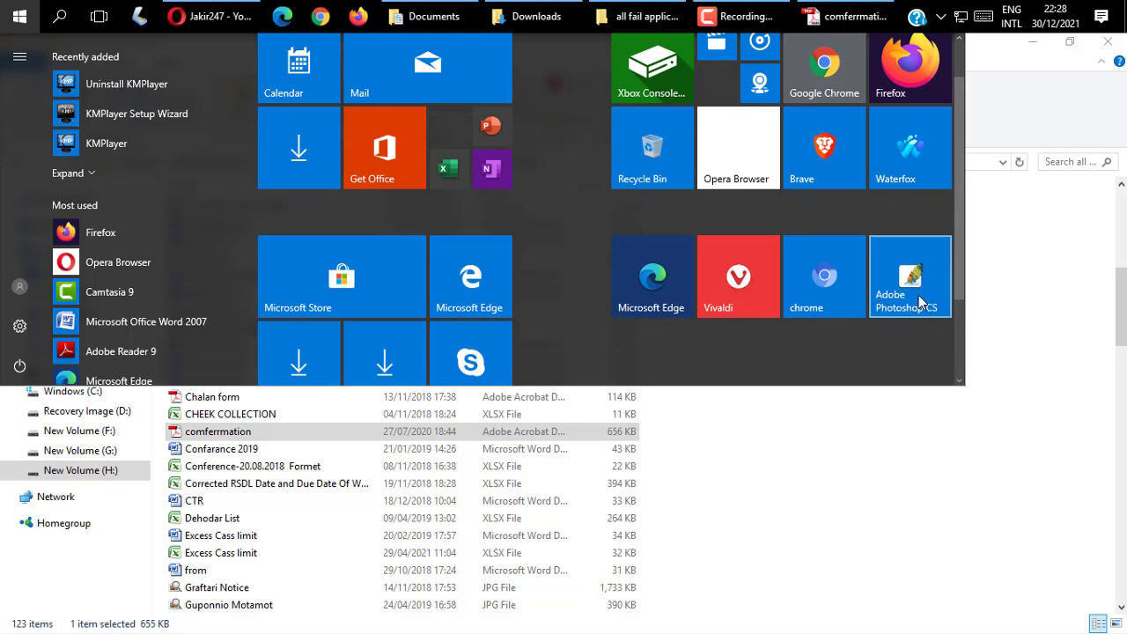
{"action": "left_click", "coordinate": [911, 282]}
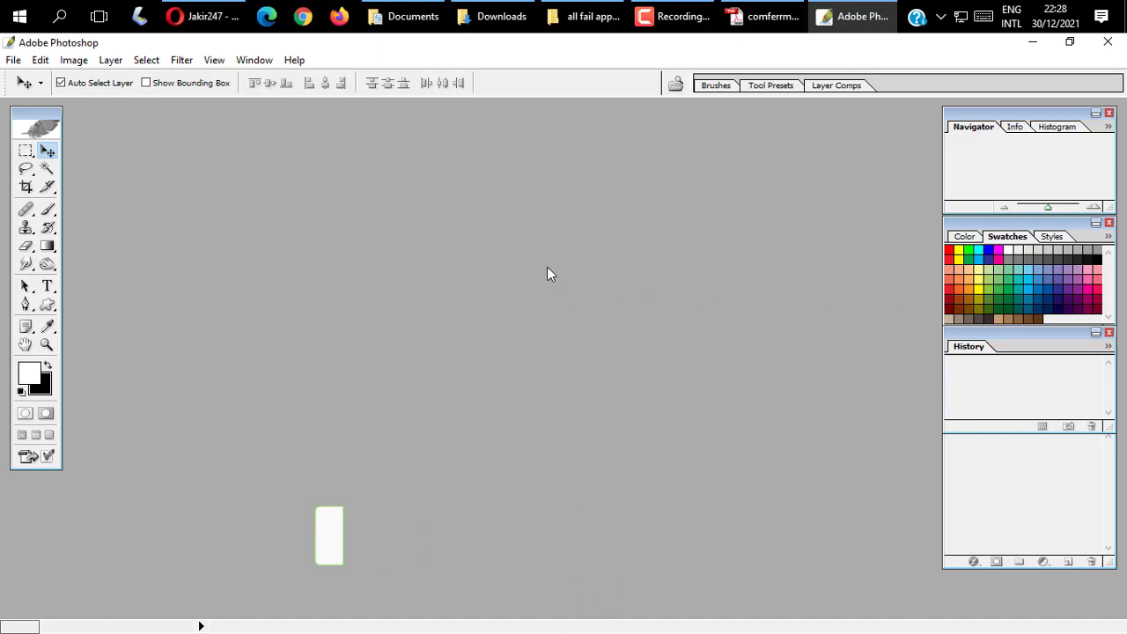
Open and cancel the Open file browser and File menu, then minimise Photoshop.
{"action": "double_click", "coordinate": [558, 239]}
{"action": "left_click", "coordinate": [790, 81]}
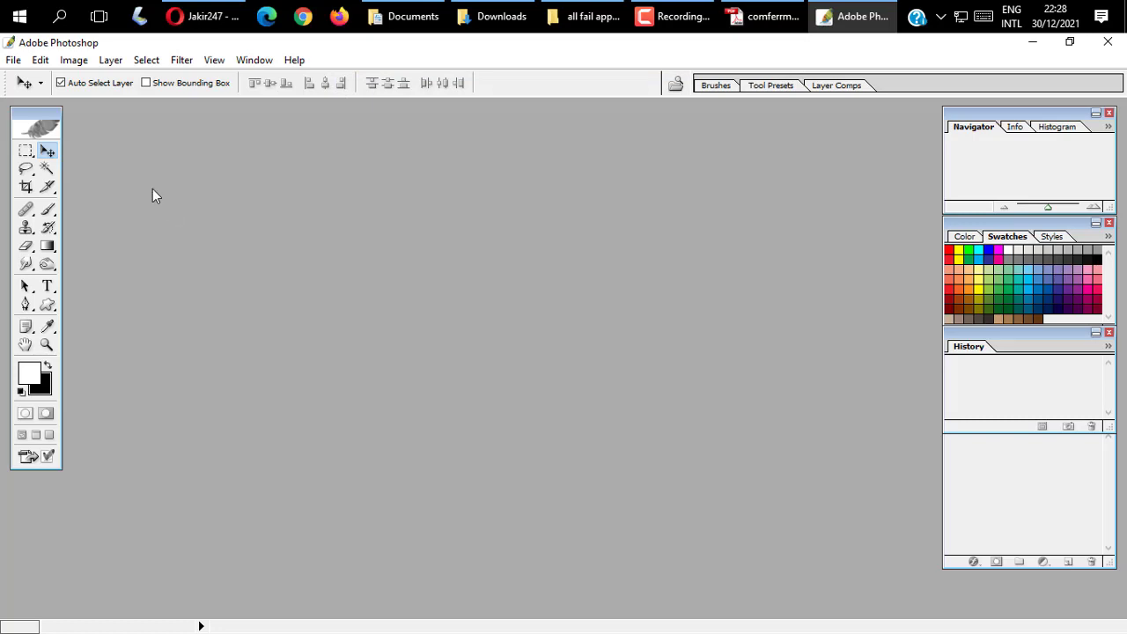
{"action": "left_click", "coordinate": [13, 60]}
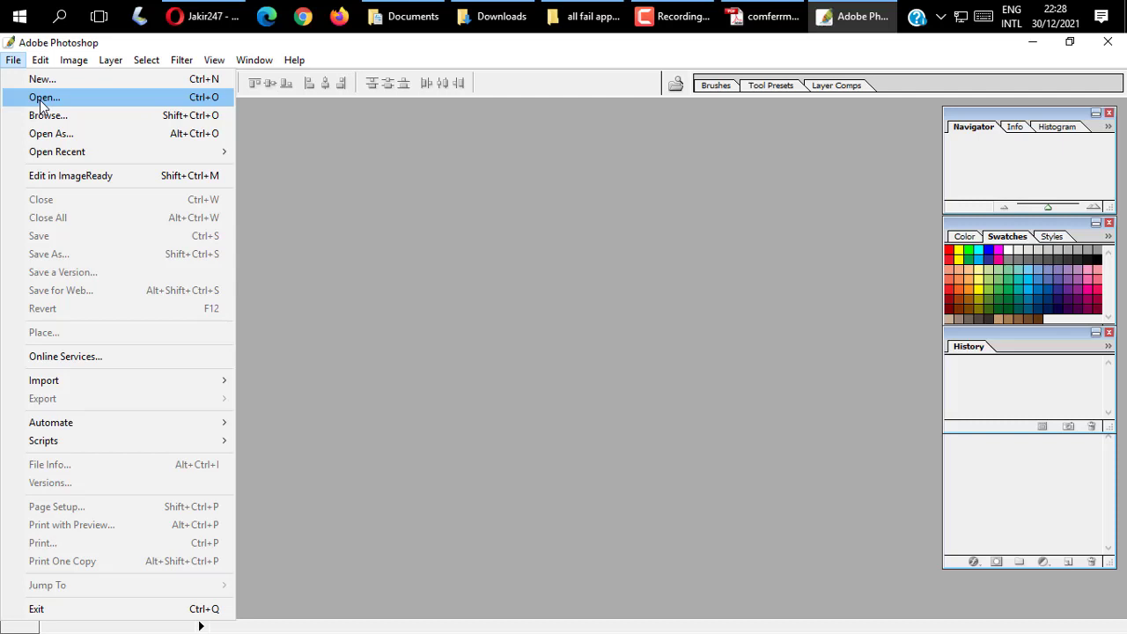
{"action": "left_click", "coordinate": [423, 282]}
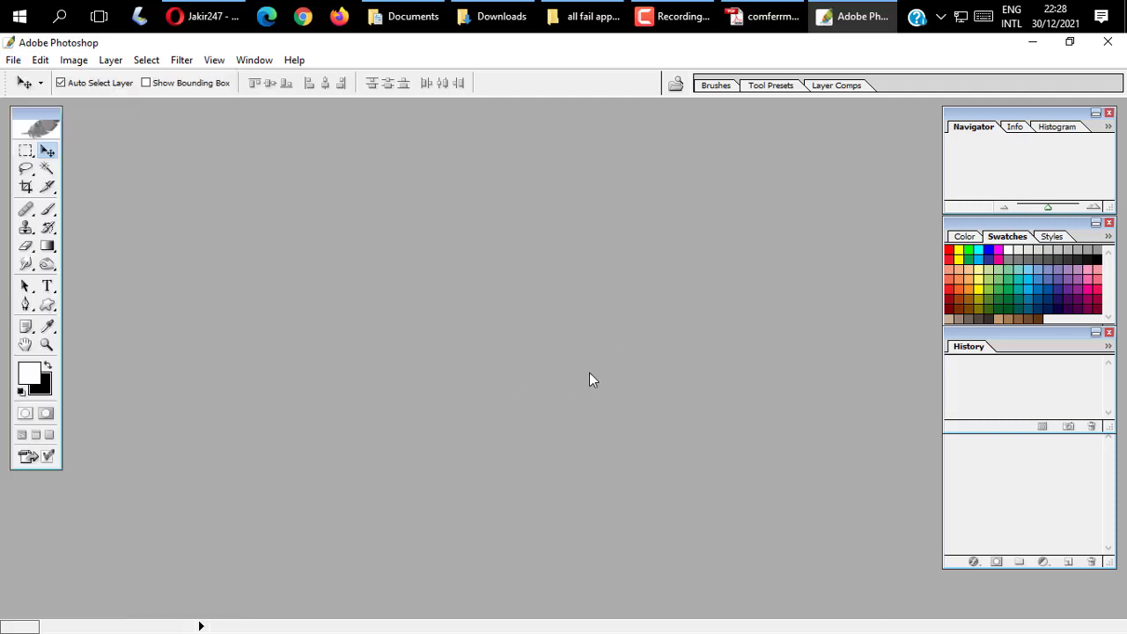
{"action": "double_click", "coordinate": [514, 297]}
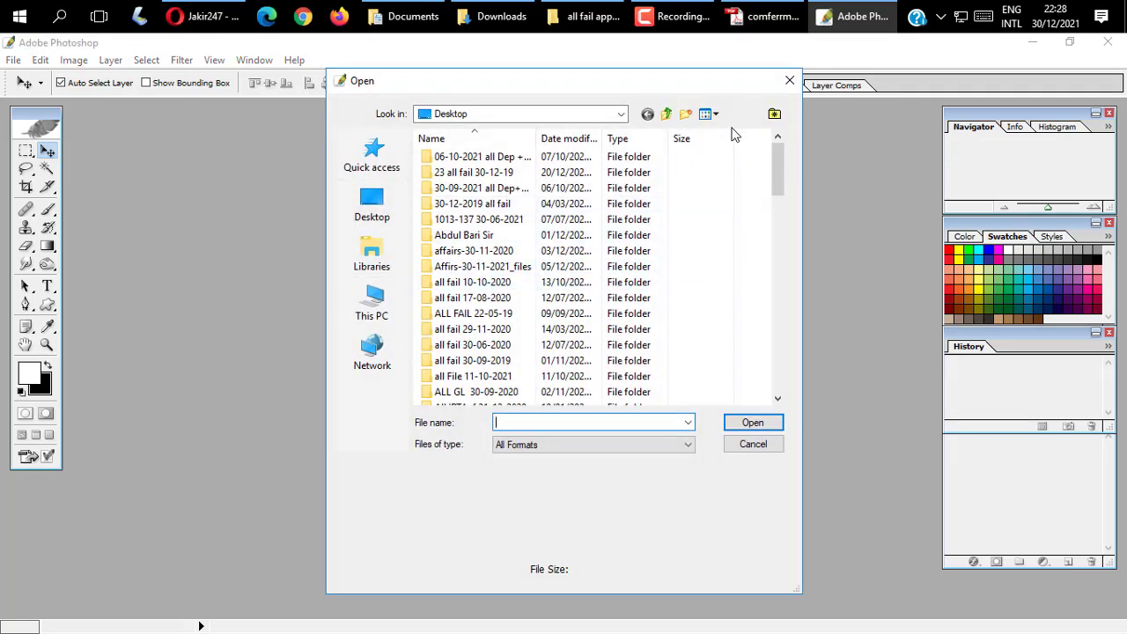
{"action": "left_click", "coordinate": [789, 80]}
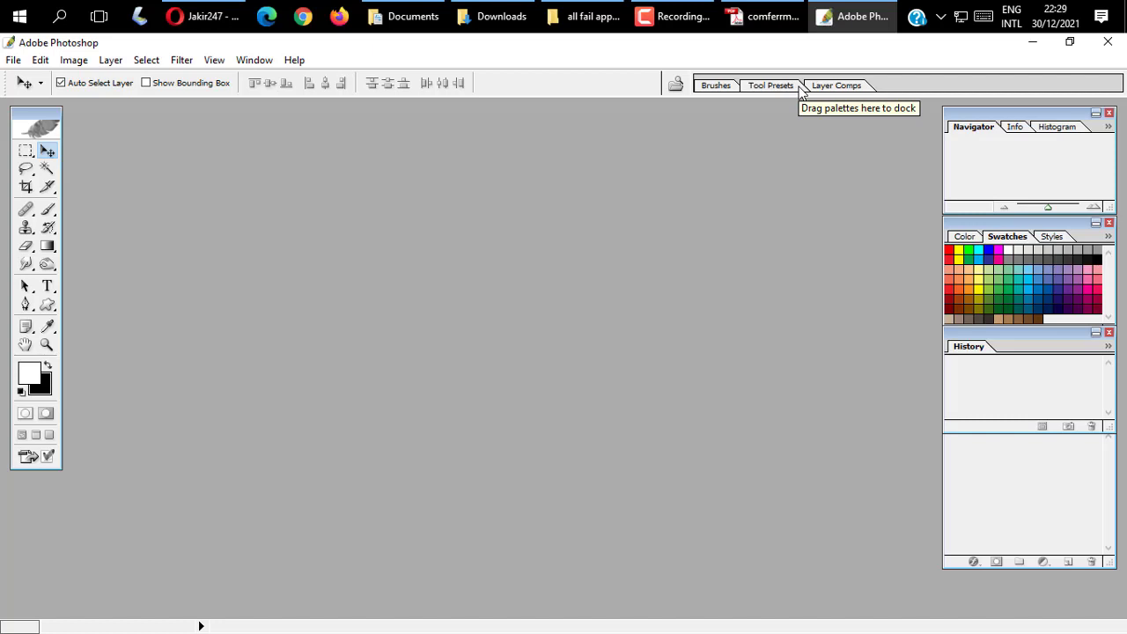
{"action": "left_click", "coordinate": [1036, 44]}
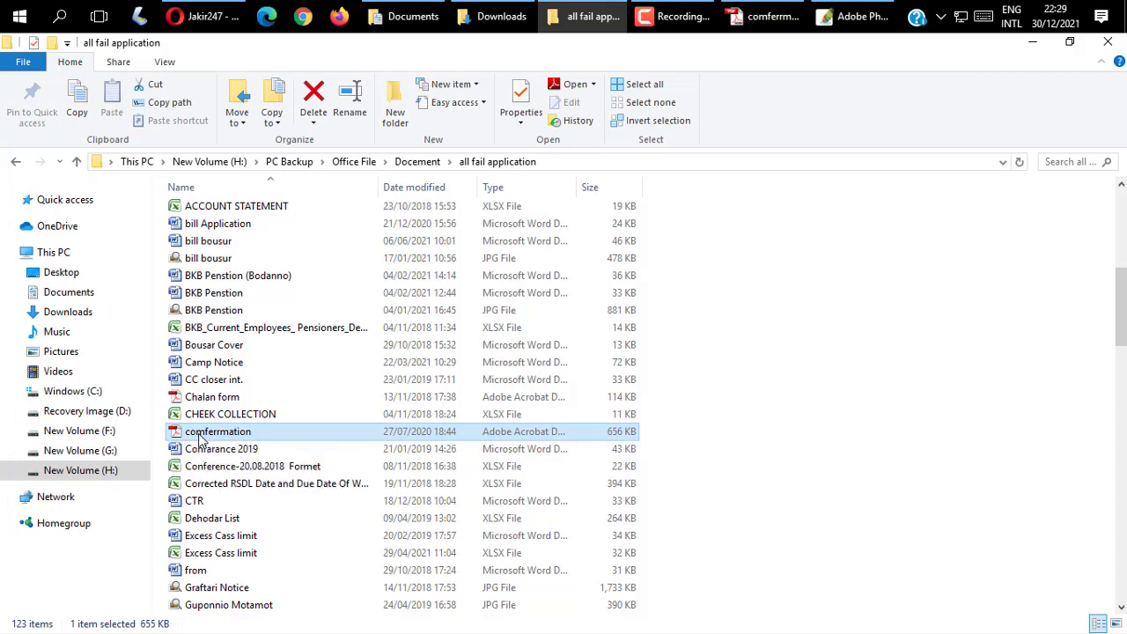
{"action": "mouse_move", "coordinate": [201, 440]}
{"action": "left_mouse_down"}
{"action": "mouse_move", "coordinate": [902, 79]}
{"action": "mouse_move", "coordinate": [848, 26]}
{"action": "left_mouse_up"}
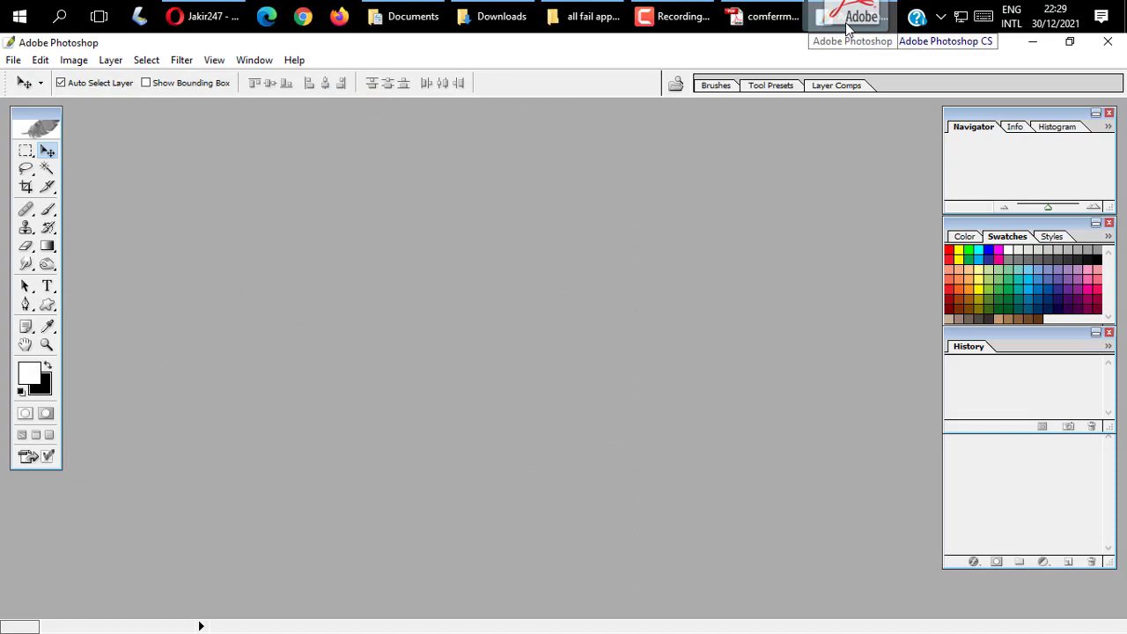
{"action": "left_click_drag", "start_coordinate": [846, 26], "coordinate": [414, 274]}
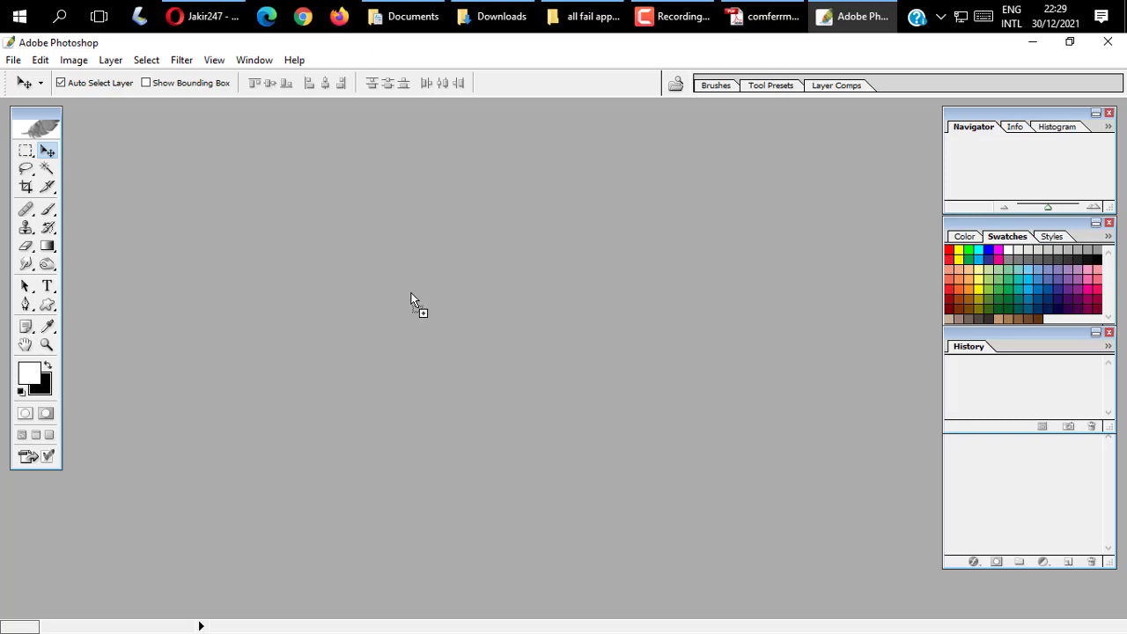
{"action": "left_click_drag", "start_coordinate": [410, 296], "coordinate": [408, 300]}
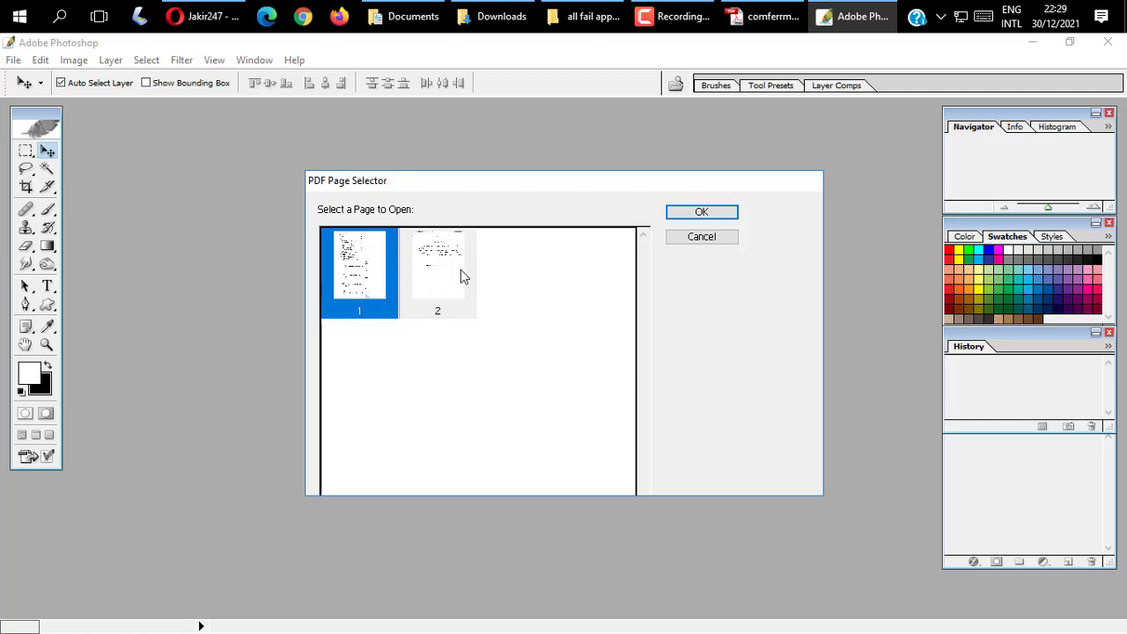
Open page 1 of comferrmation.pdf rasterized at 300 pixels/inch.
{"action": "left_click", "coordinate": [710, 211]}
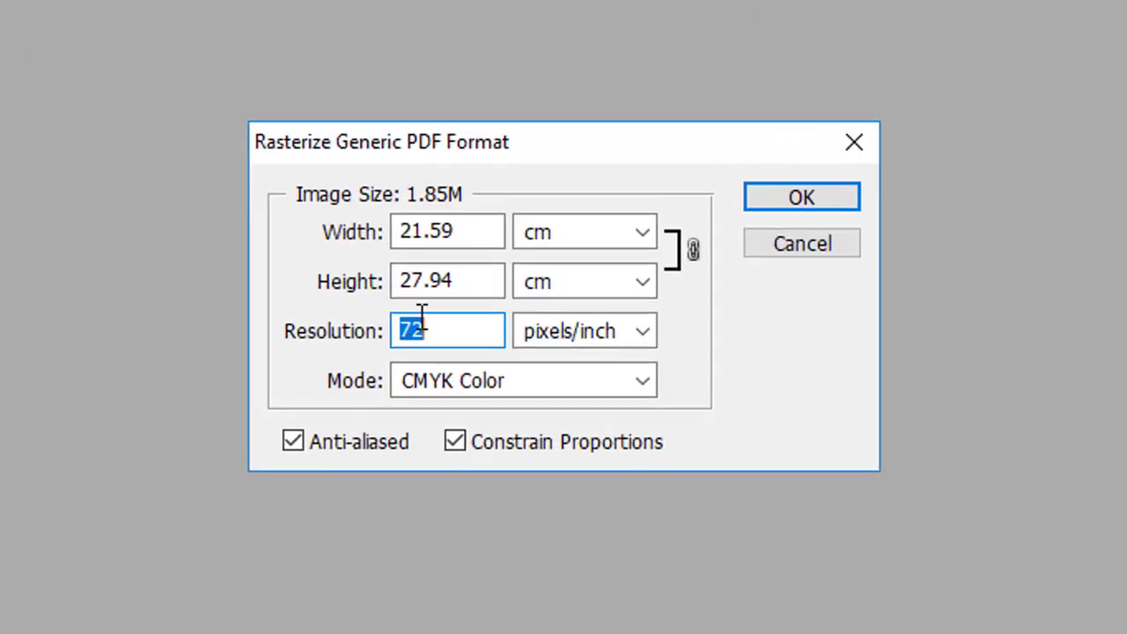
{"action": "type", "text": "300"}
{"action": "left_click", "coordinate": [806, 199]}
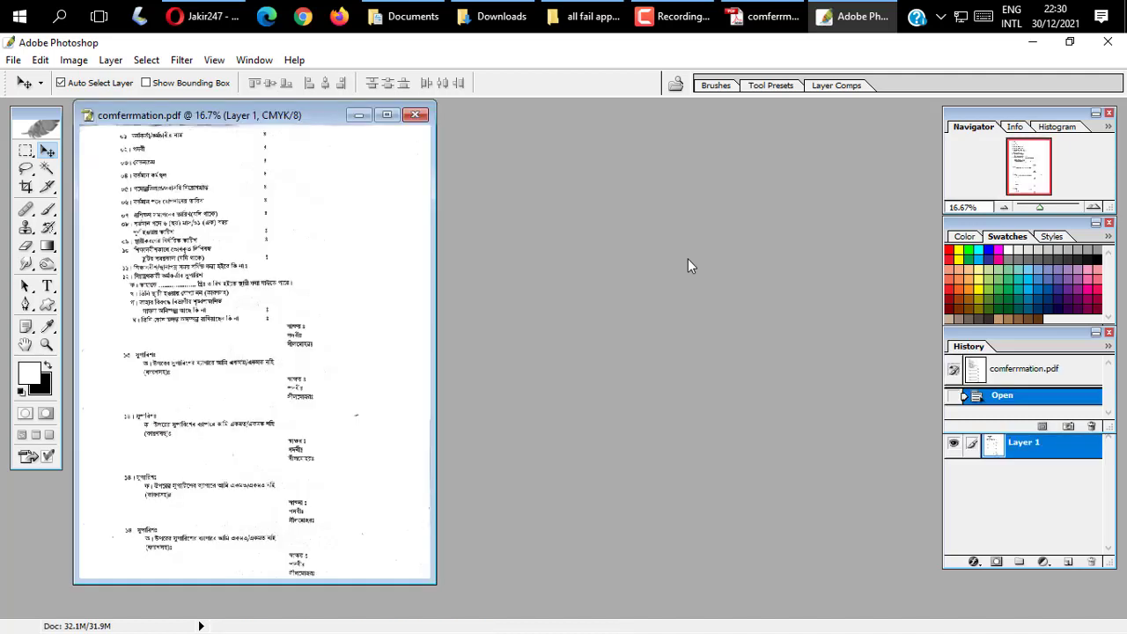
Move the document window right and maximise it to fill the workspace.
{"action": "left_click_drag", "start_coordinate": [252, 119], "coordinate": [397, 133]}
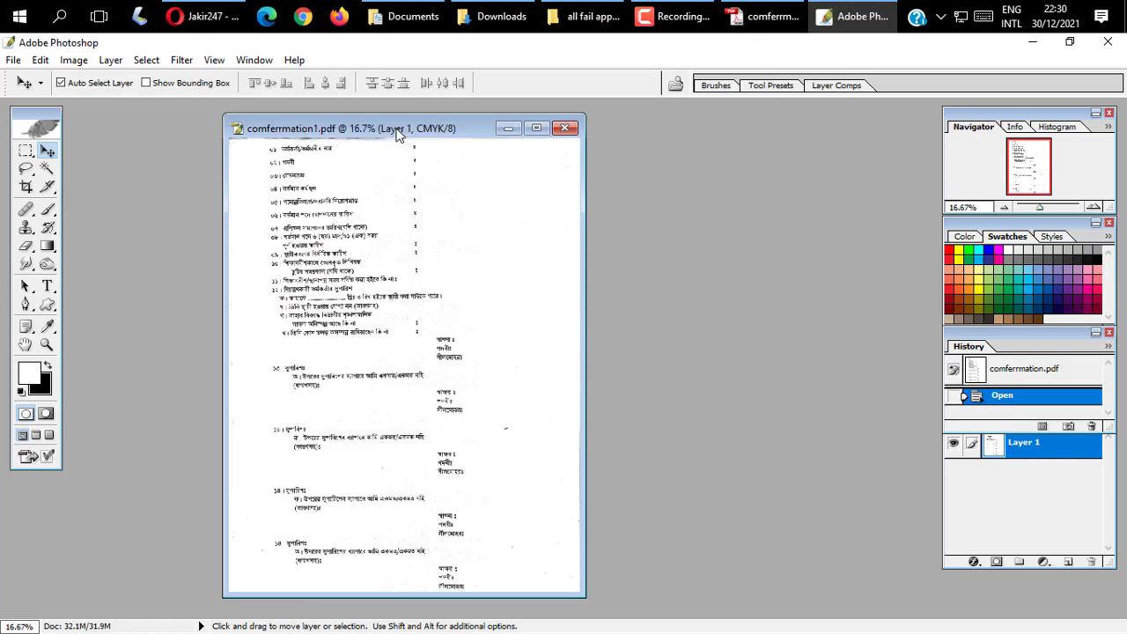
{"action": "left_click_drag", "start_coordinate": [396, 132], "coordinate": [419, 133]}
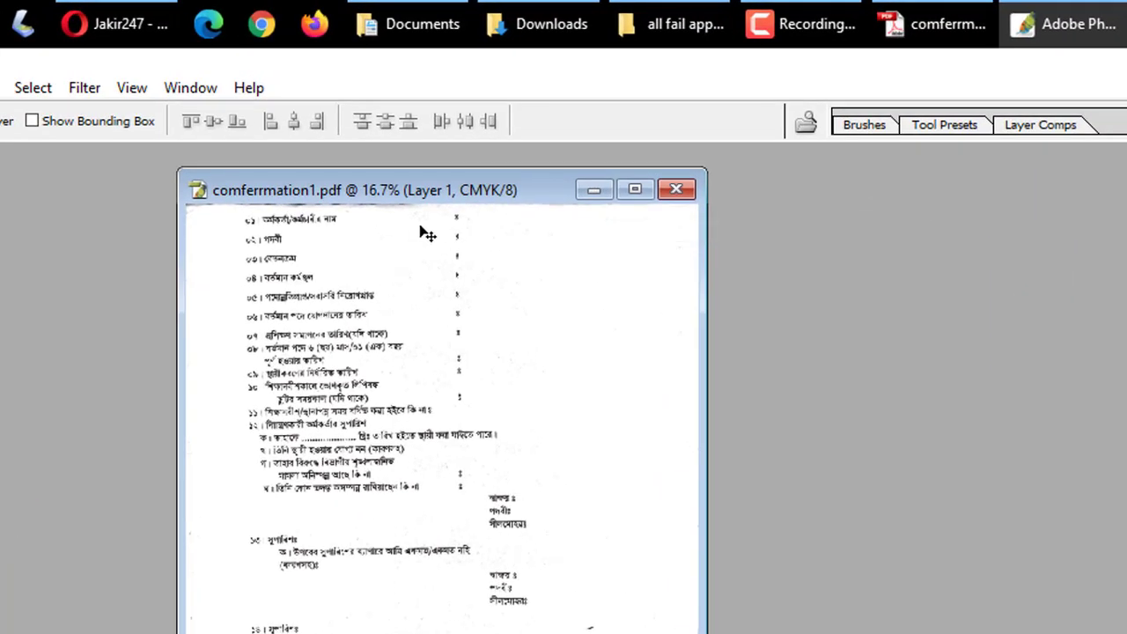
{"action": "double_click", "coordinate": [455, 204]}
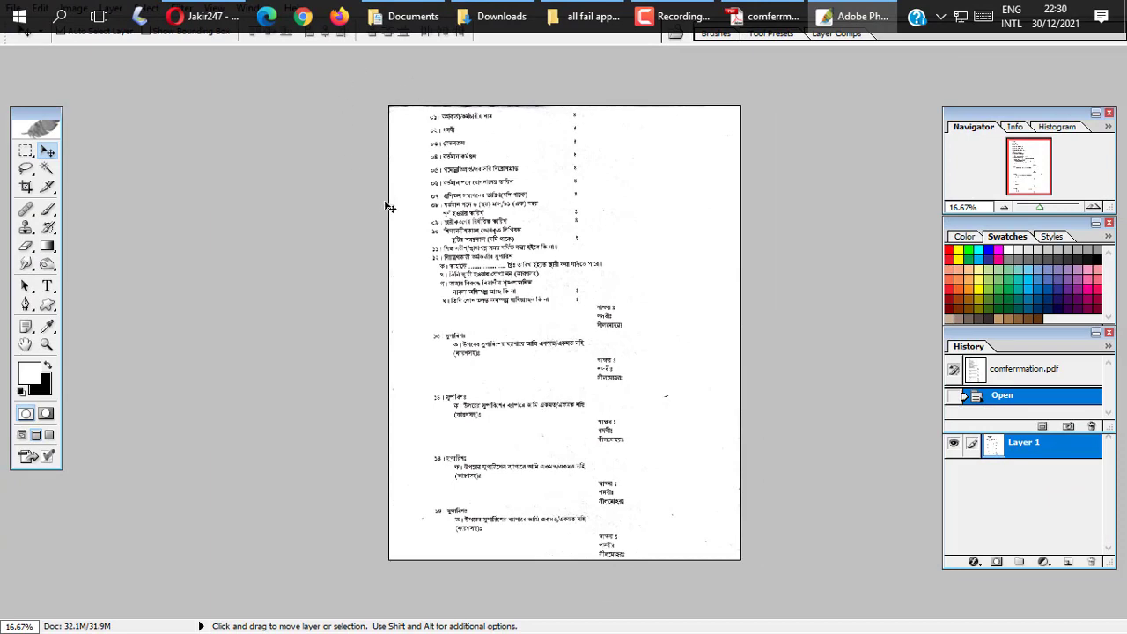
Zoom in on the form's top fields and shift the toolbox slightly right.
{"action": "key", "text": "ctrl+plus"}
{"action": "key", "text": "ctrl+plus"}
{"action": "key", "text": "ctrl+plus"}
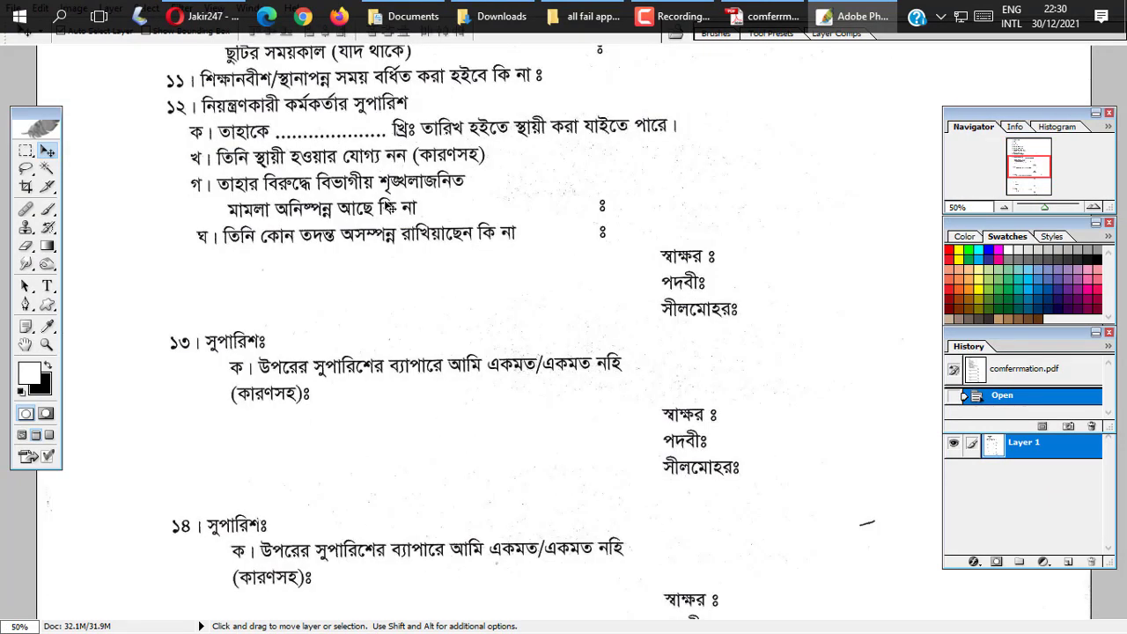
{"action": "key", "text": "ctrl+minus"}
{"action": "key", "text": "ctrl+minus"}
{"action": "key", "text": "ctrl+minus"}
{"action": "key", "text": "ctrl+minus"}
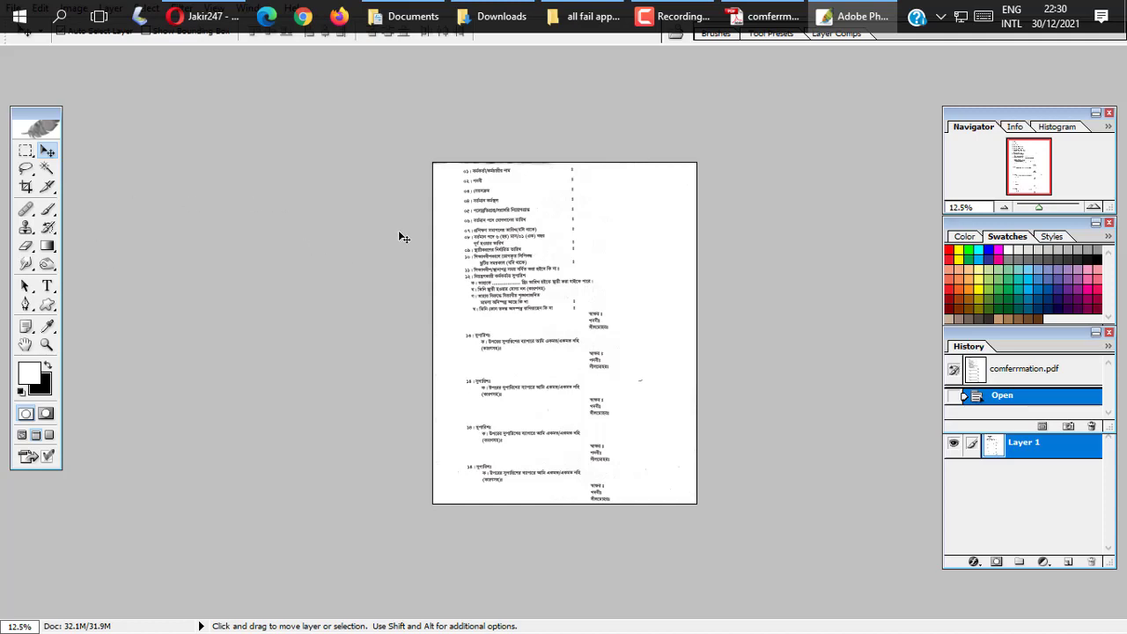
{"action": "key", "text": "z"}
{"action": "left_click", "coordinate": [565, 301]}
{"action": "left_click", "coordinate": [565, 302]}
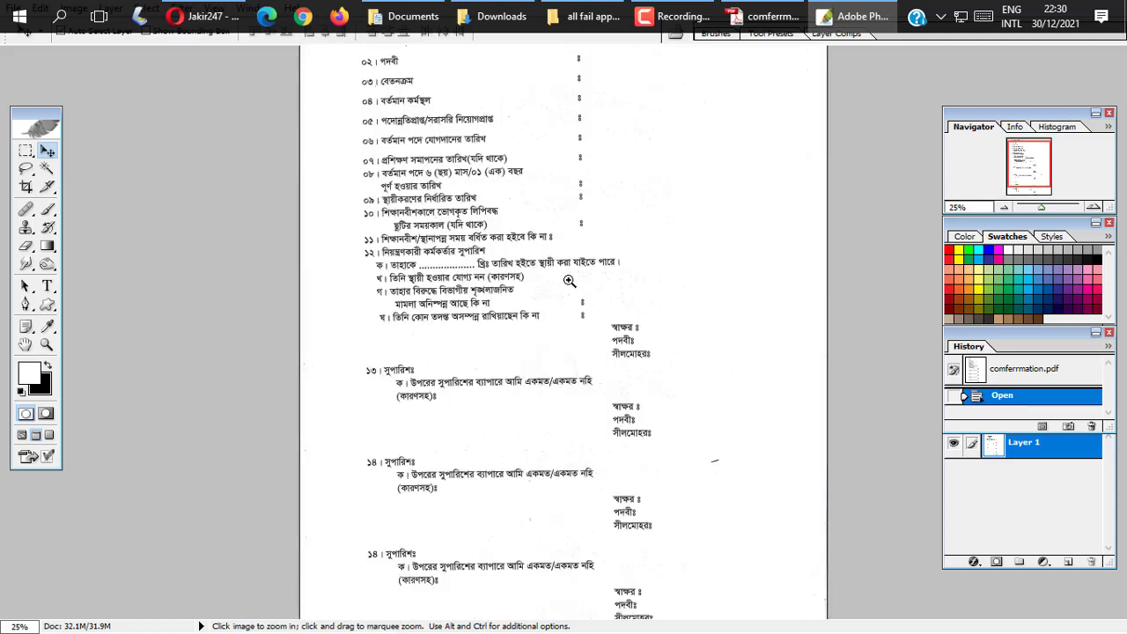
{"action": "left_click_drag", "start_coordinate": [565, 301], "coordinate": [453, 171]}
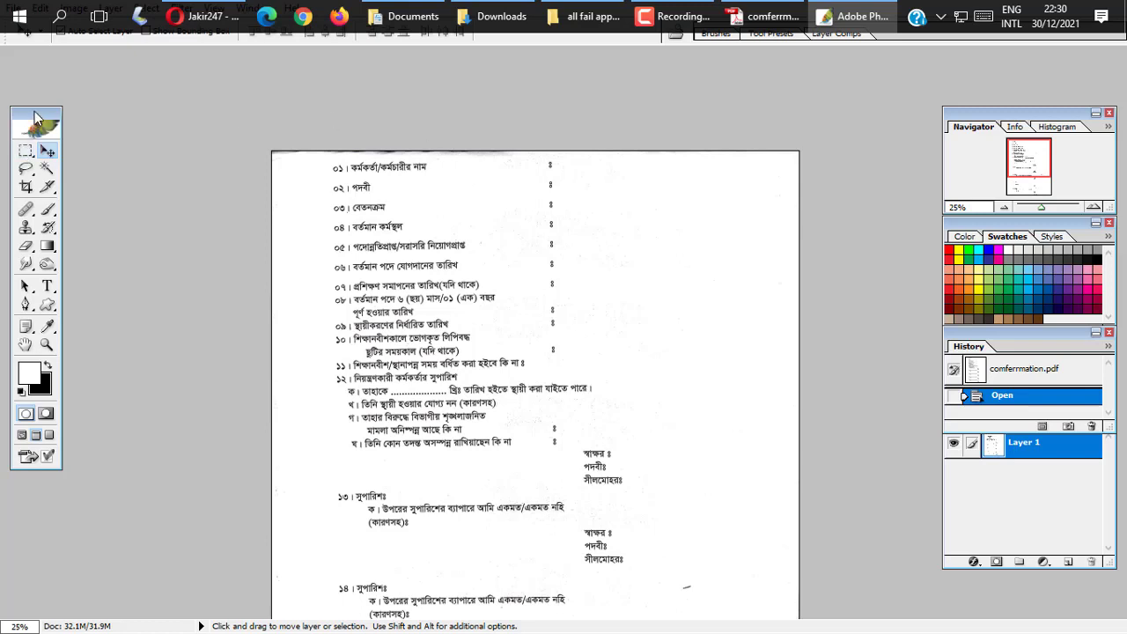
{"action": "left_click_drag", "start_coordinate": [36, 122], "coordinate": [68, 121]}
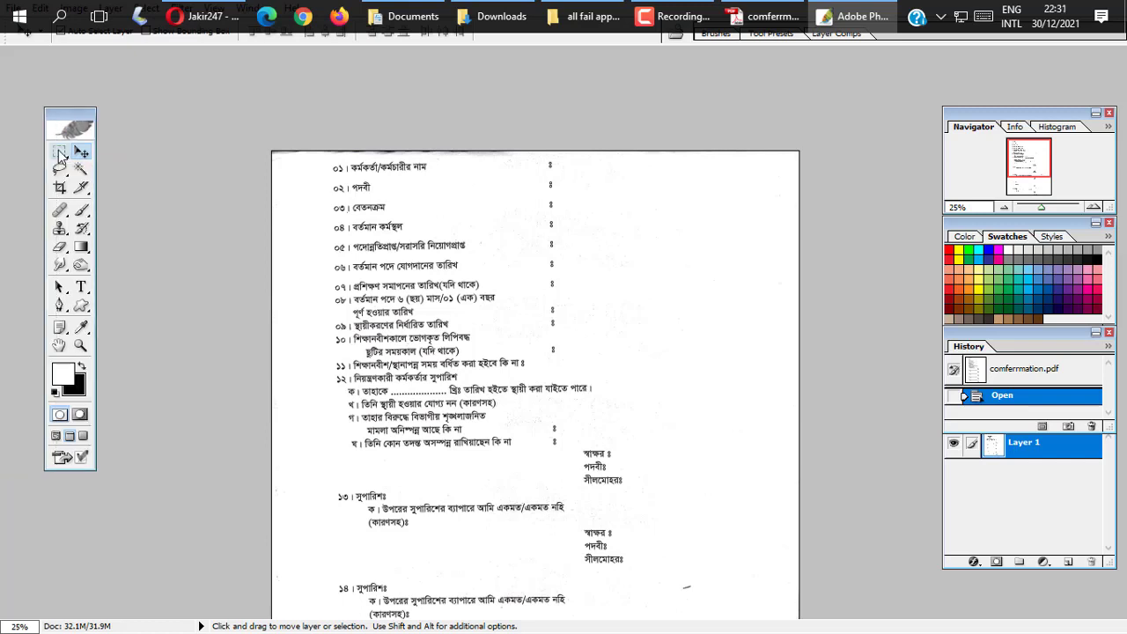
Marquee-select the dark strip along the top edge and try clearing and filling it.
{"action": "left_click", "coordinate": [60, 154]}
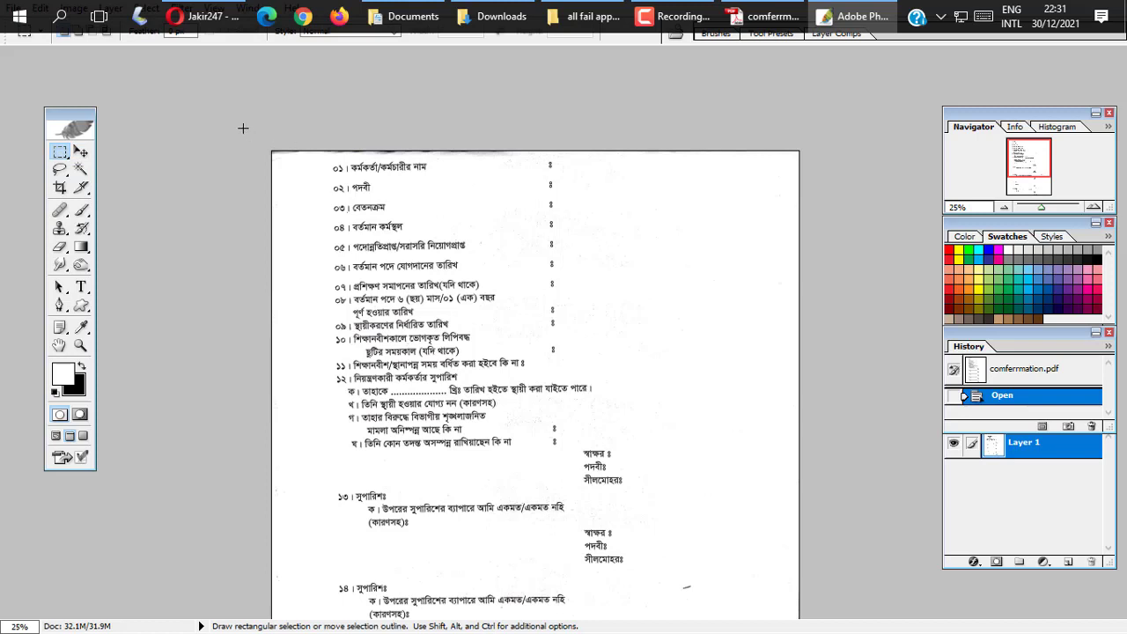
{"action": "left_click_drag", "start_coordinate": [235, 129], "coordinate": [416, 155]}
{"action": "left_click_drag", "start_coordinate": [803, 158], "coordinate": [800, 157]}
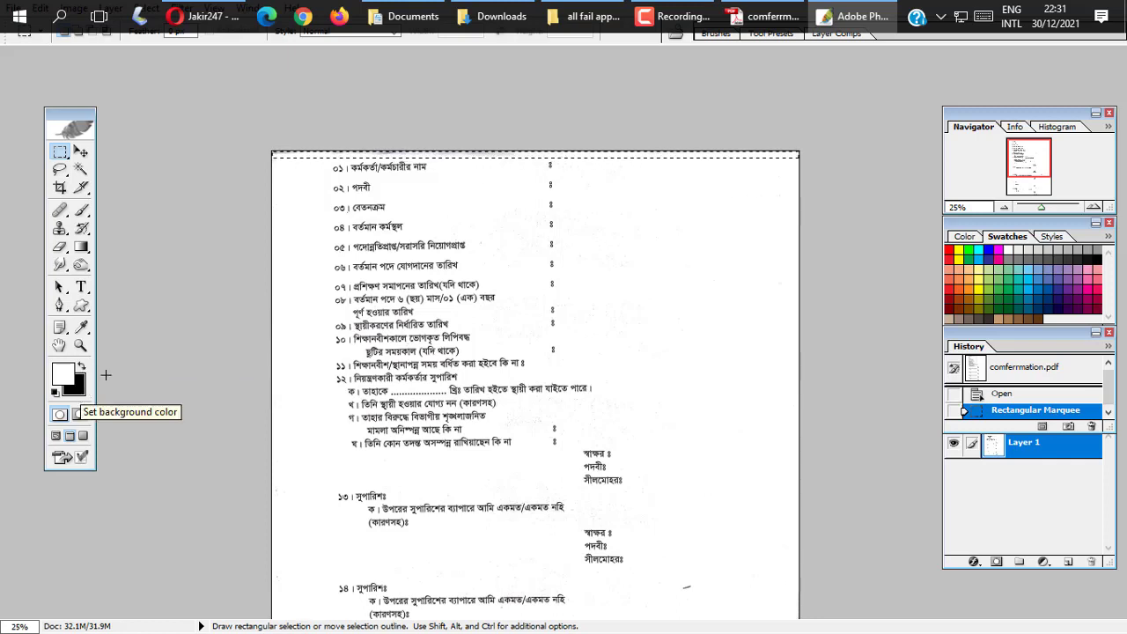
{"action": "key", "text": "Delete"}
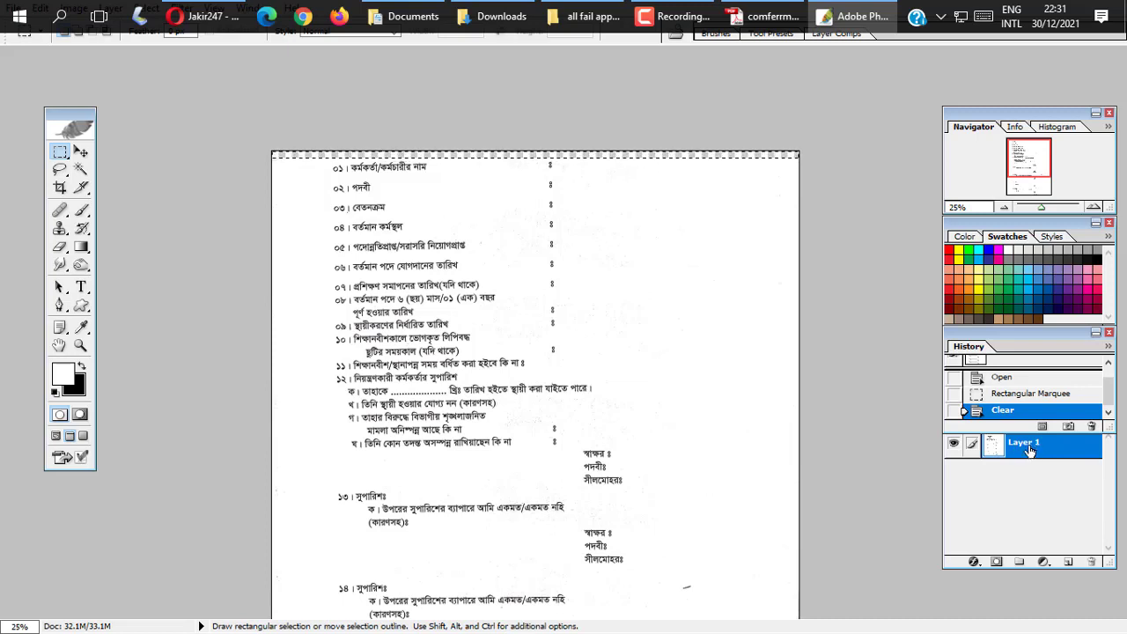
{"action": "key", "text": "alt+BackSpace"}
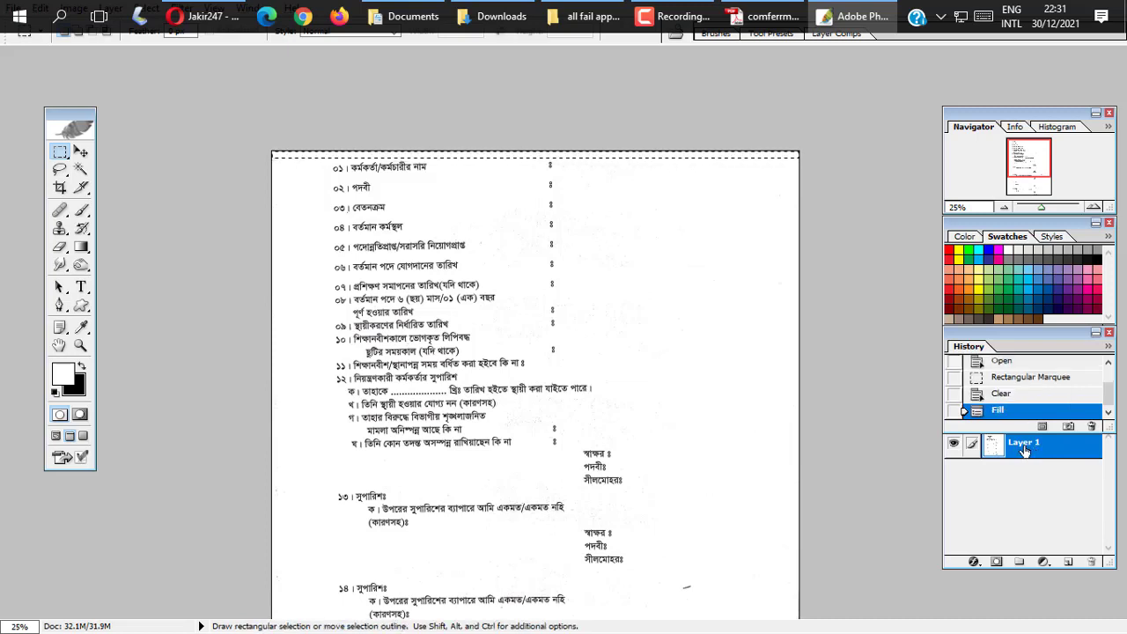
{"action": "left_click", "coordinate": [83, 369]}
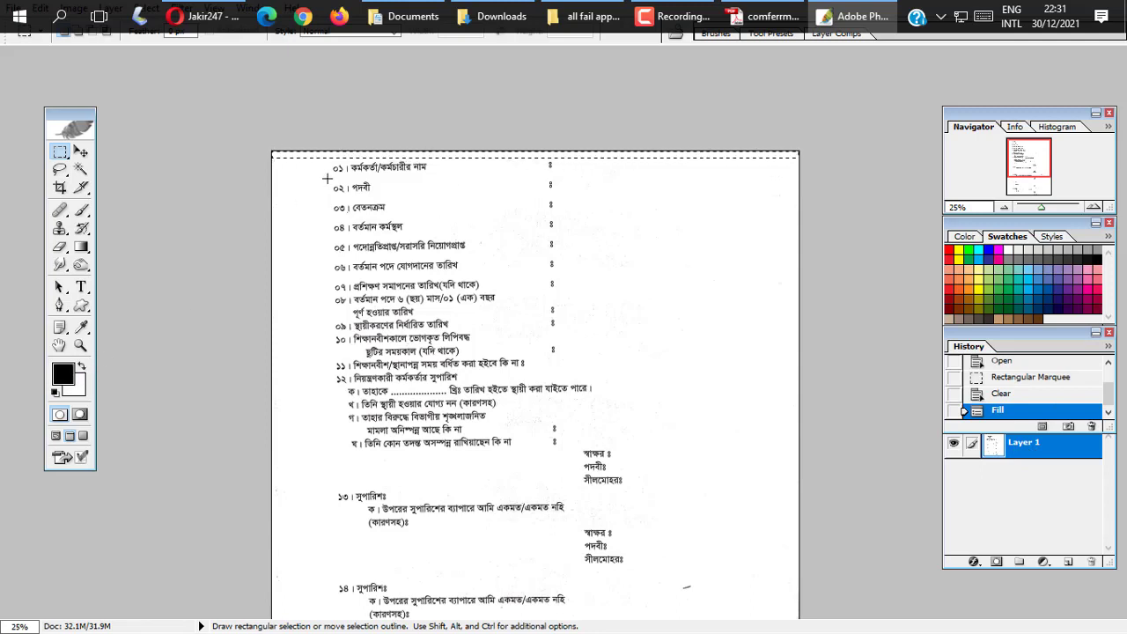
{"action": "key", "text": "Delete"}
{"action": "key", "text": "Delete"}
{"action": "key", "text": "Delete"}
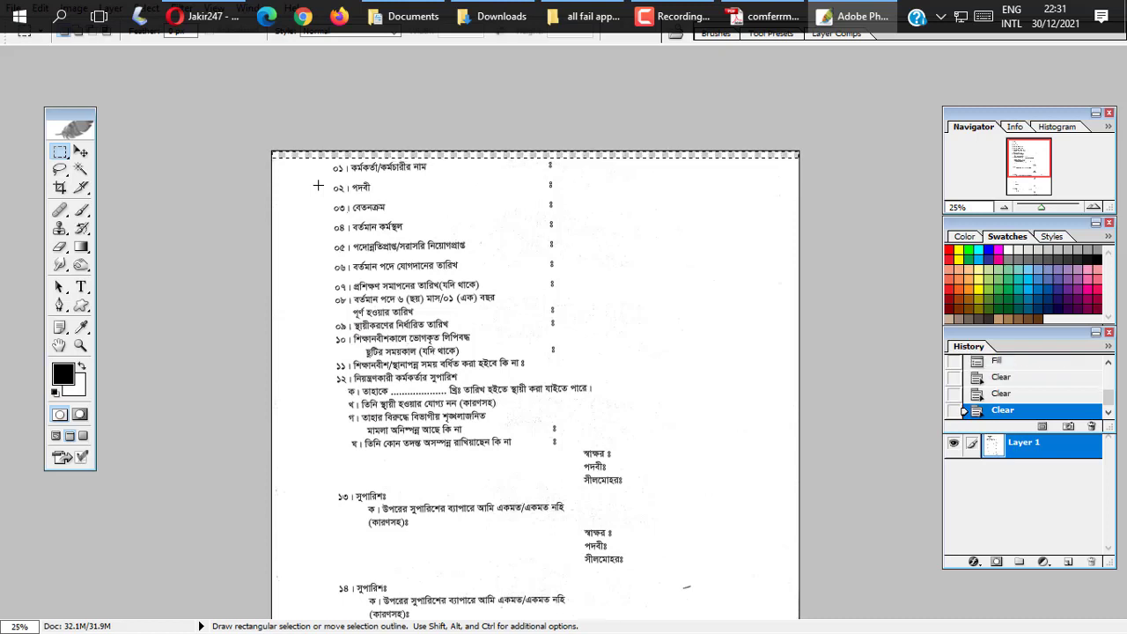
{"action": "key", "text": "alt+BackSpace"}
{"action": "key", "text": "alt+BackSpace"}
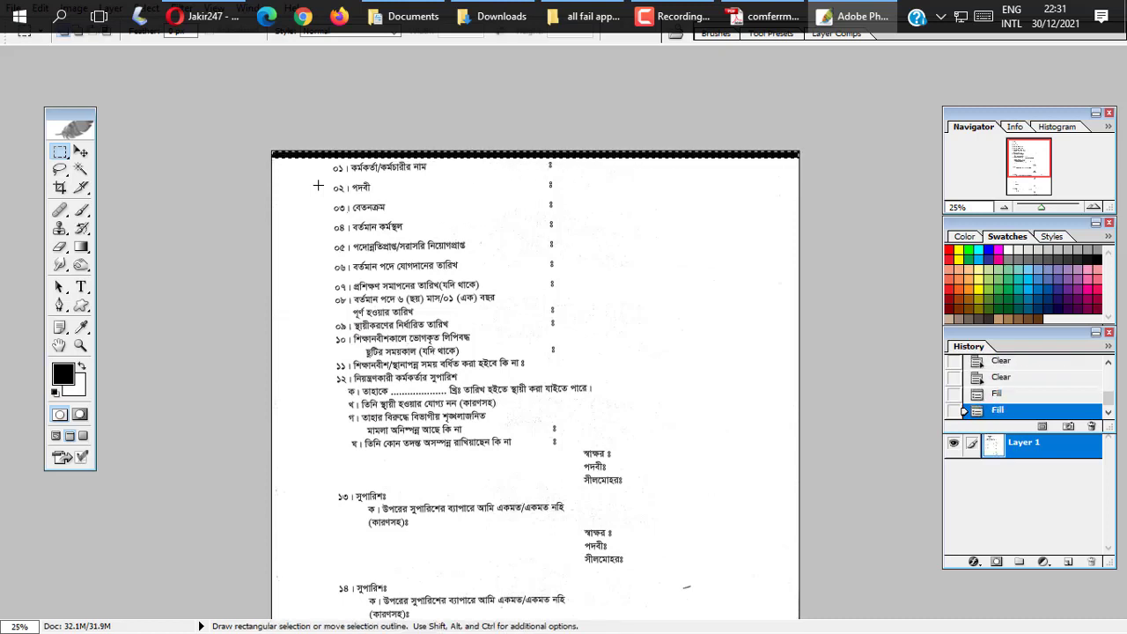
{"action": "key", "text": "Delete"}
{"action": "key", "text": "Delete"}
{"action": "key", "text": "Delete"}
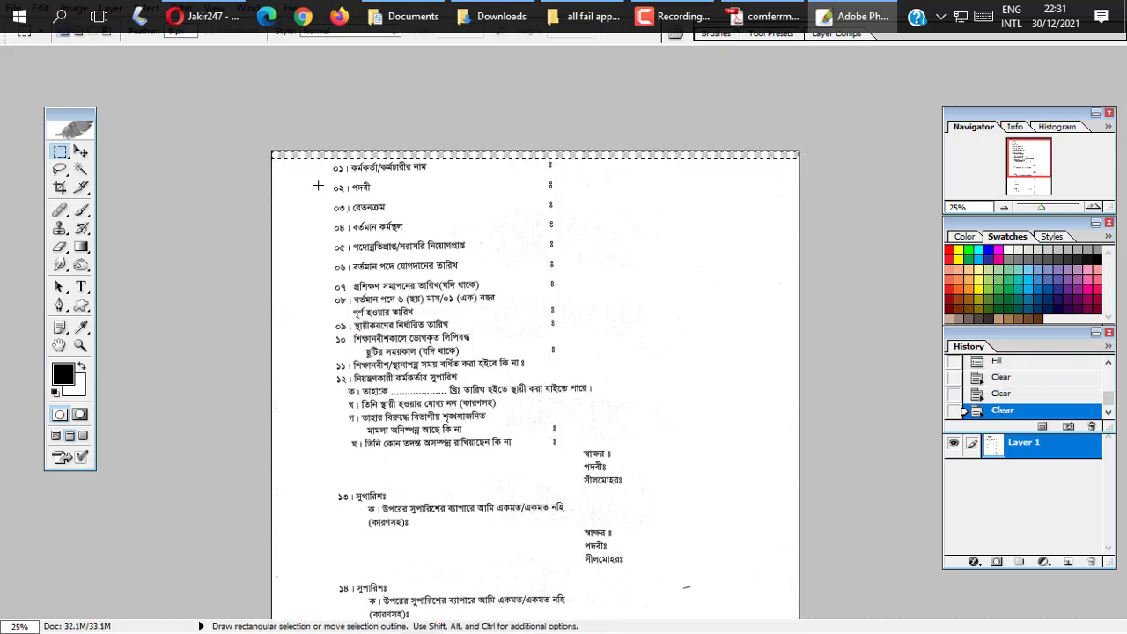
Restore the strip selection, fill it with white, deselect and zoom out to the whole page.
{"action": "scroll", "coordinate": [496, 458], "scroll_direction": "down", "scroll_amount": 5}
{"action": "key", "text": "ctrl+minus"}
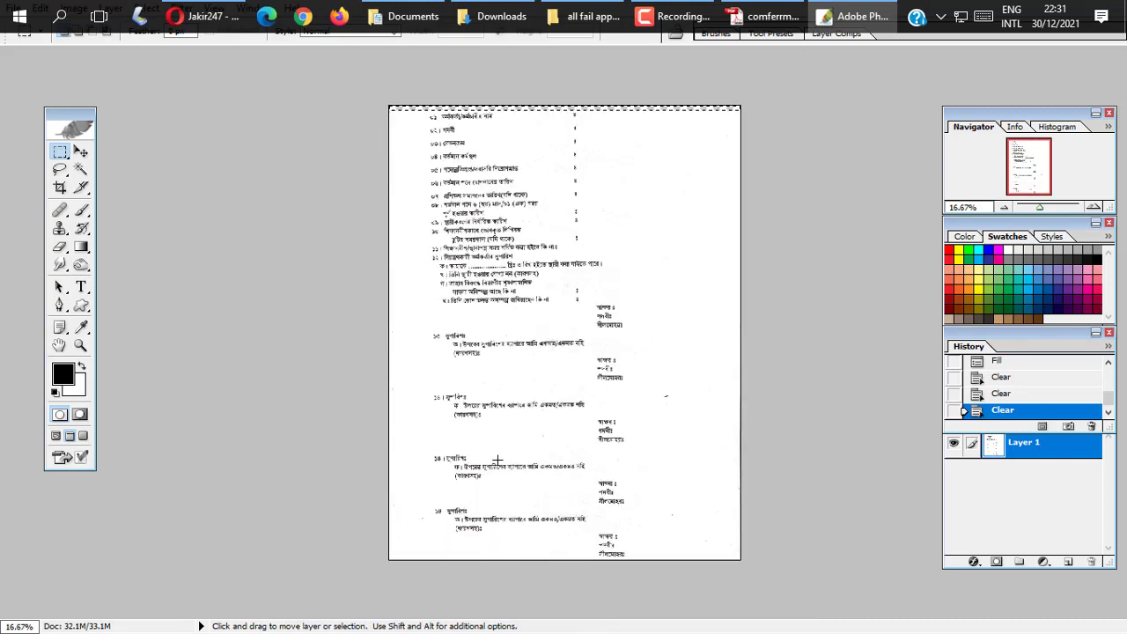
{"action": "key", "text": "ctrl+d"}
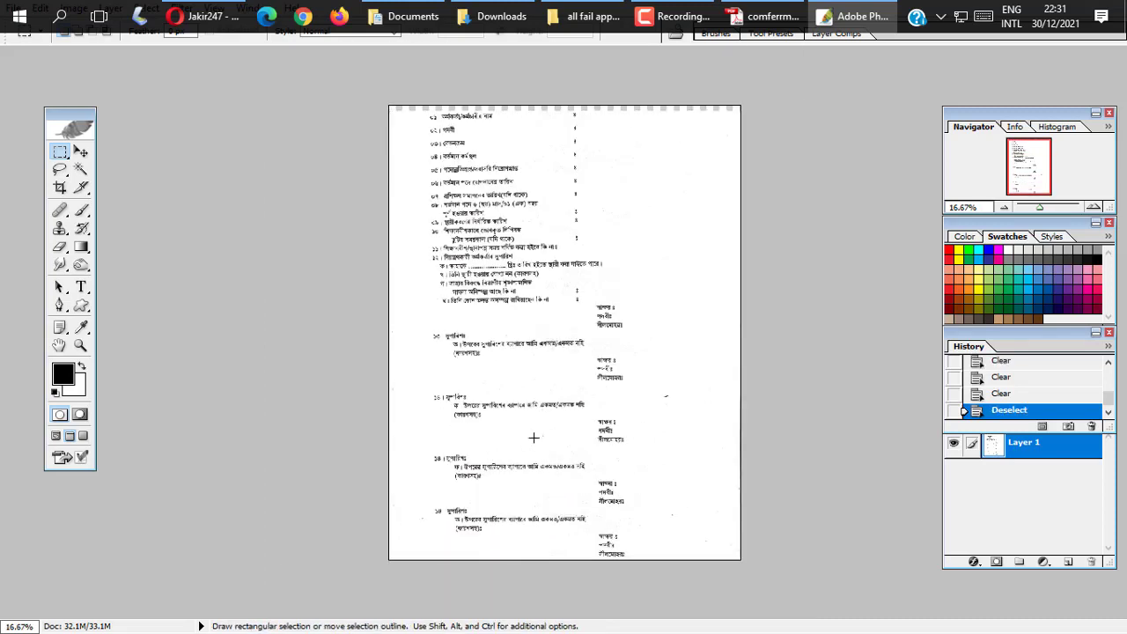
{"action": "key", "text": "ctrl+z"}
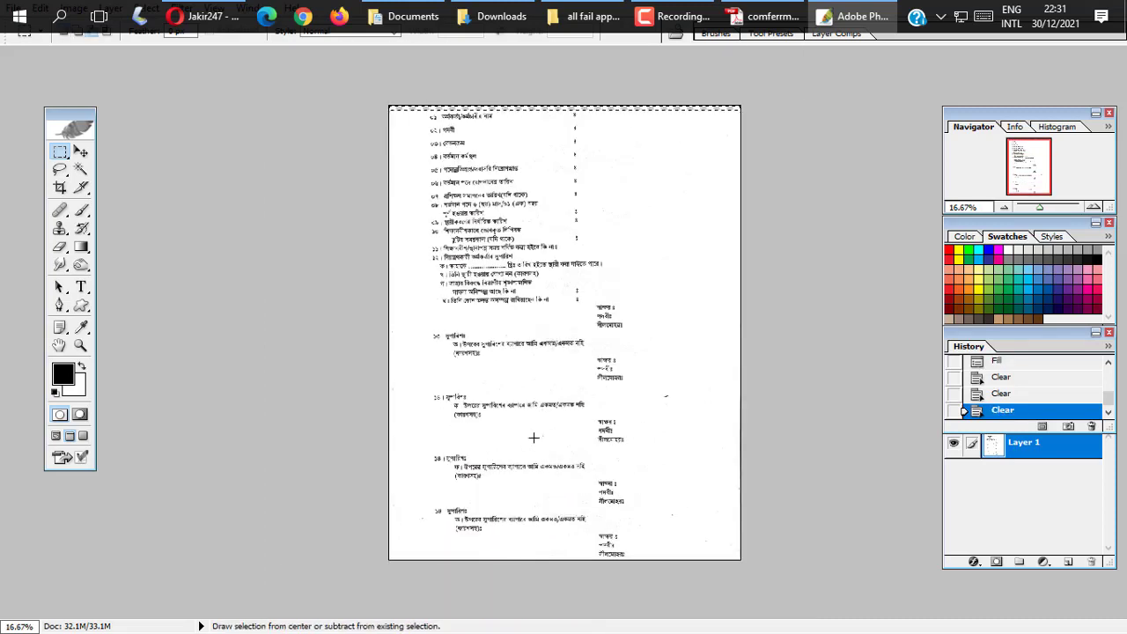
{"action": "key", "text": "alt+BackSpace"}
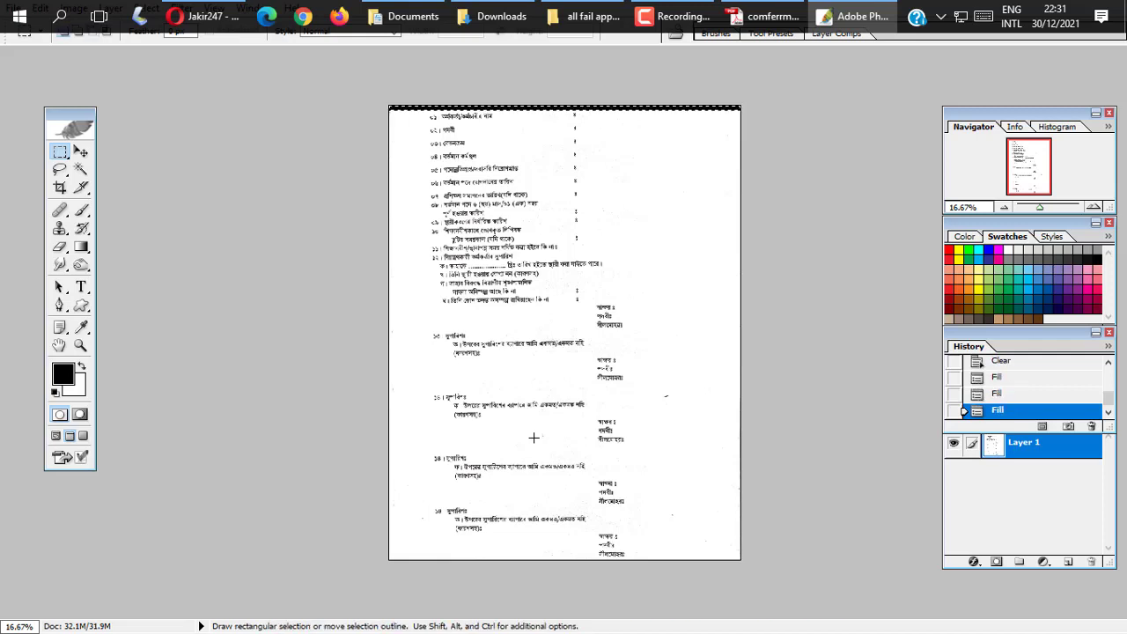
{"action": "key", "text": "Delete"}
{"action": "key", "text": "Delete"}
{"action": "key", "text": "Delete"}
{"action": "left_click", "coordinate": [86, 368]}
{"action": "key", "text": "ctrl+plus"}
{"action": "key", "text": "alt+BackSpace"}
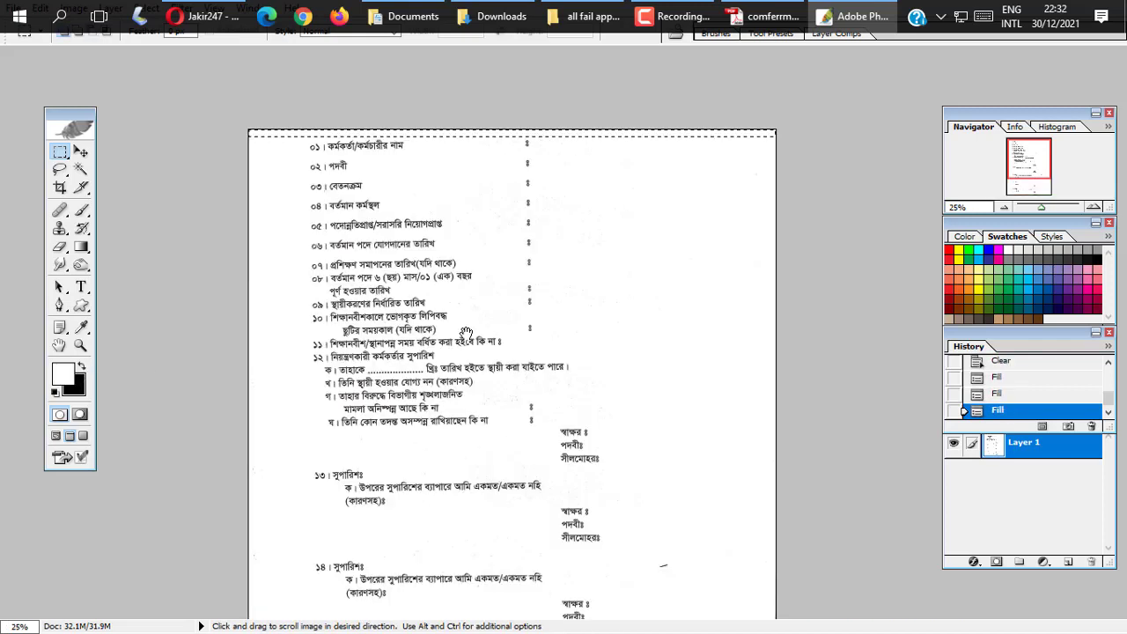
{"action": "key", "text": "ctrl+d"}
{"action": "key", "text": "ctrl+minus"}
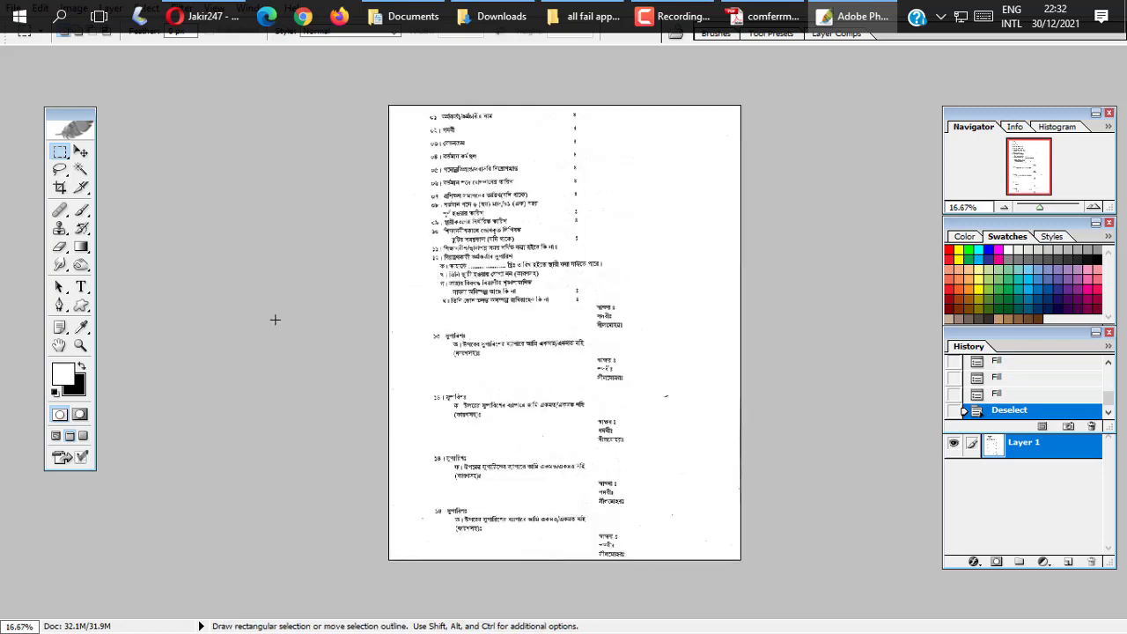
{"action": "key", "text": "ctrl"}
Select the whole canvas and free-transform it, then undo the accidental enlargement.
{"action": "key", "text": "ctrl+a"}
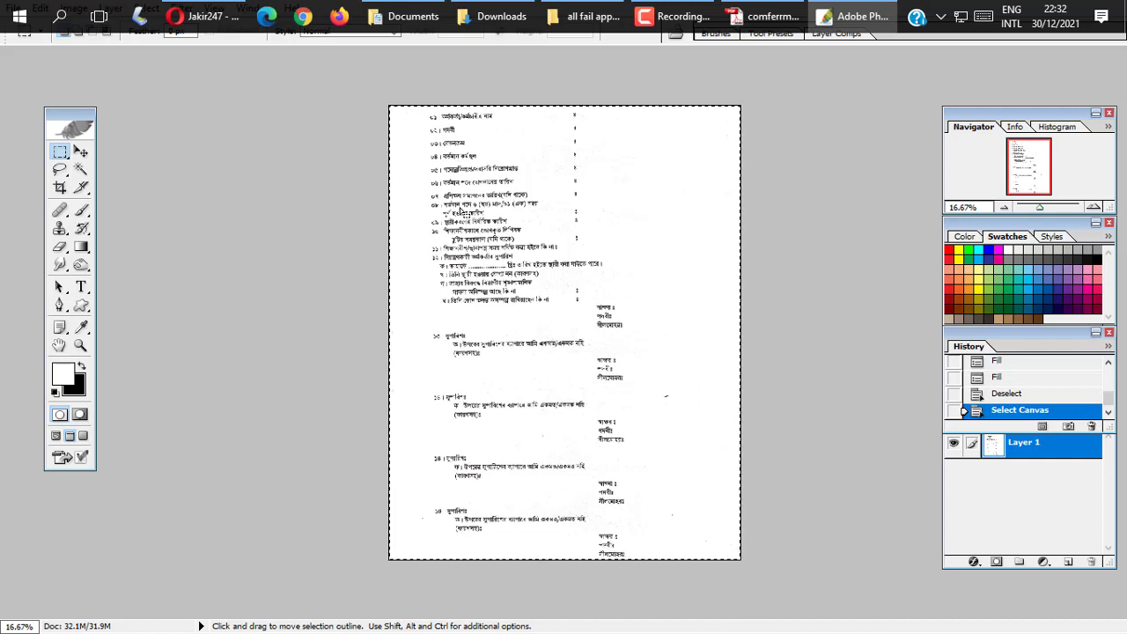
{"action": "key", "text": "ctrl"}
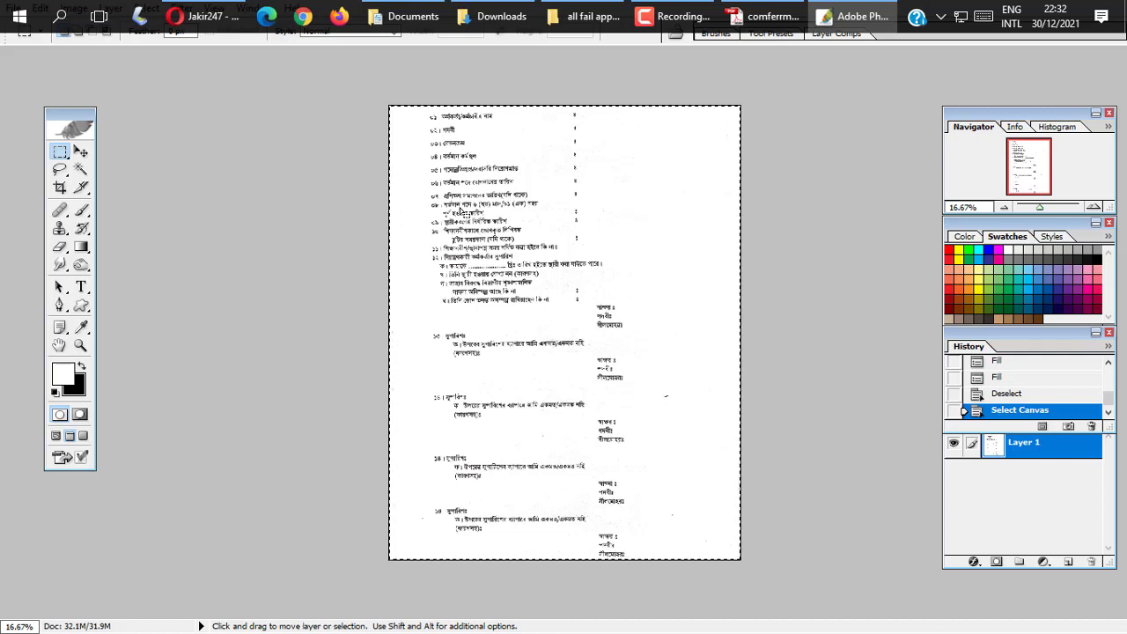
{"action": "key", "text": "ctrl+t"}
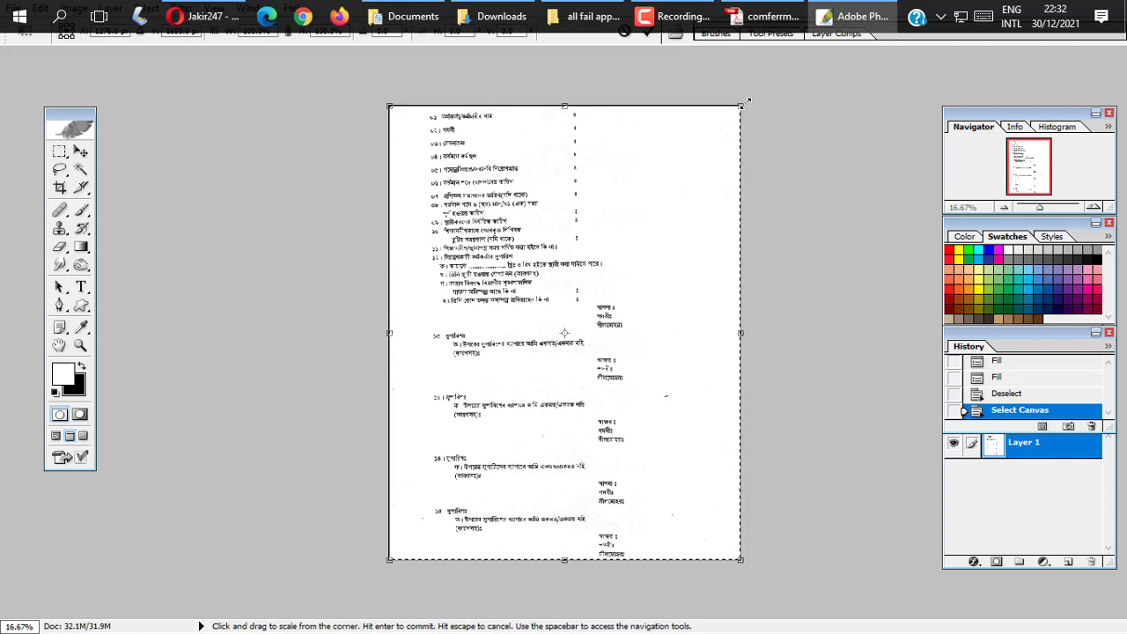
{"action": "left_click_drag", "start_coordinate": [746, 102], "coordinate": [758, 92]}
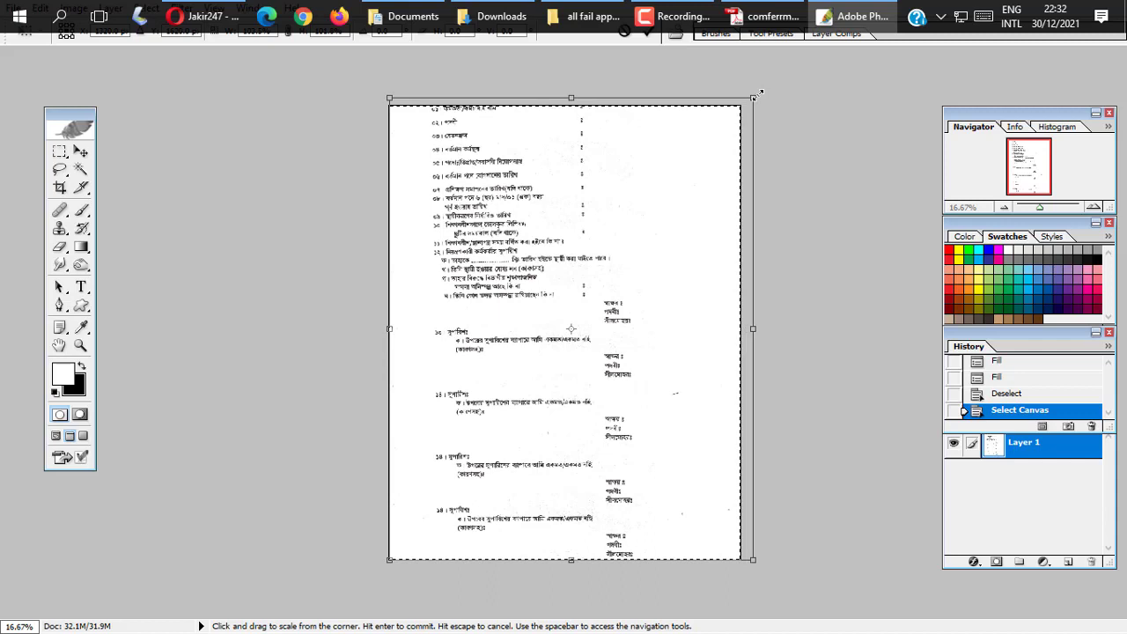
{"action": "key", "text": "m"}
{"action": "key", "text": "Return"}
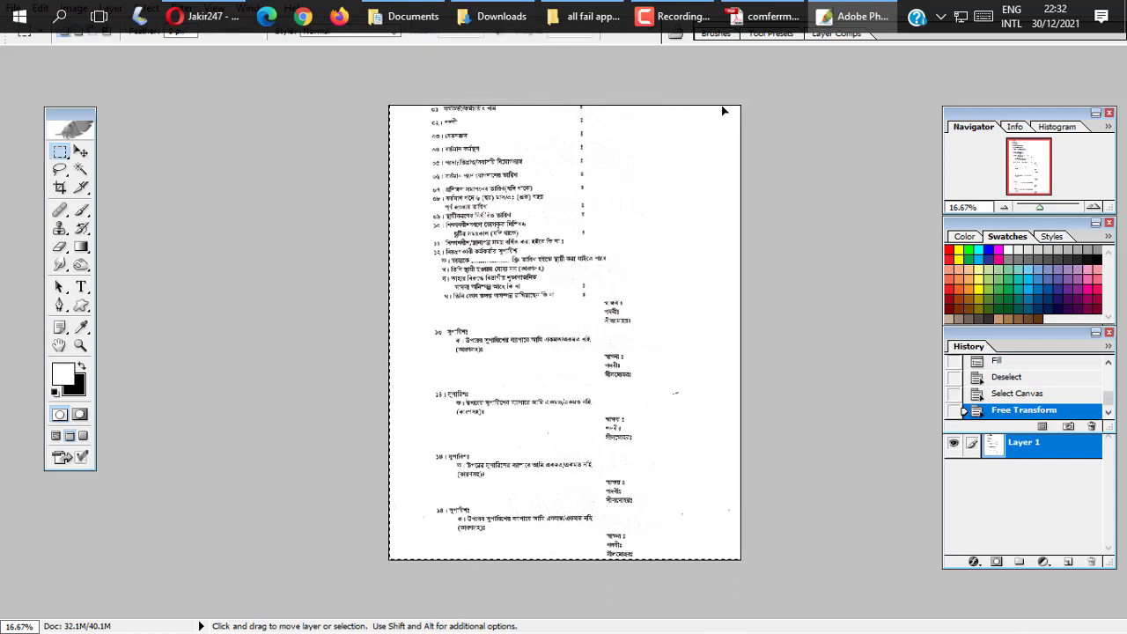
{"action": "key", "text": "ctrl+z"}
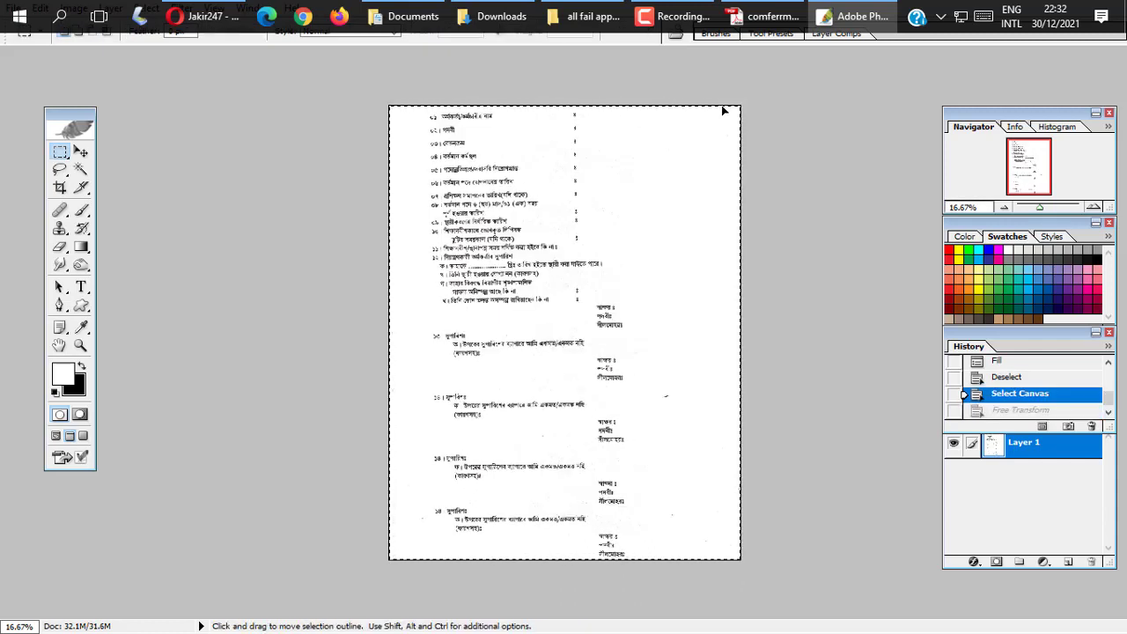
Rotate the page slightly clockwise, commit, reset colours to black/white and deselect.
{"action": "key", "text": "ctrl+t"}
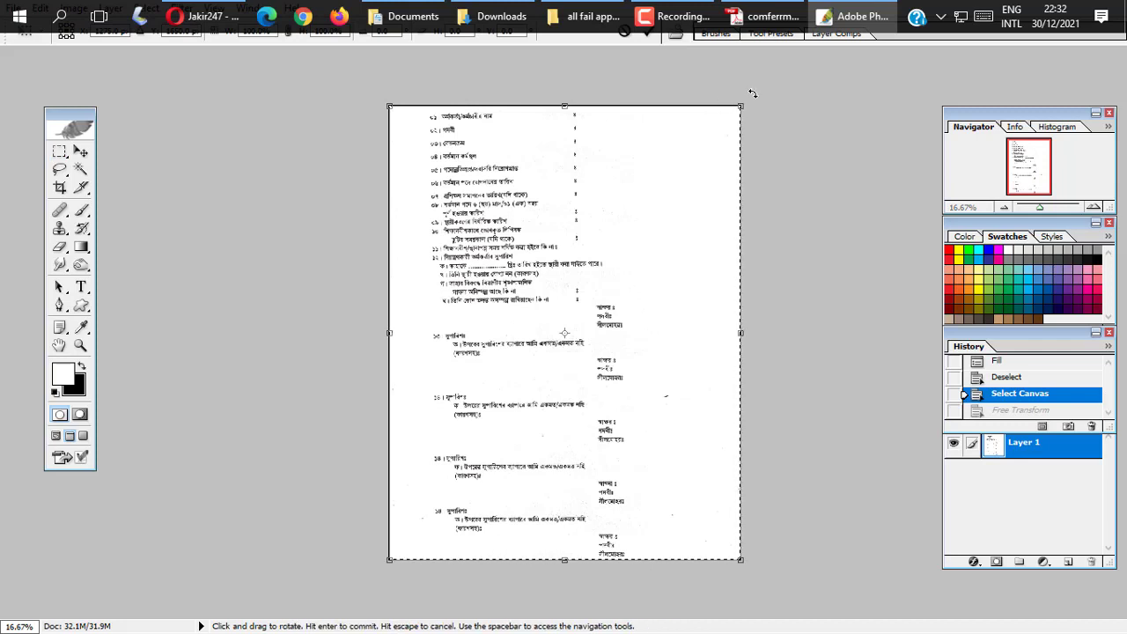
{"action": "left_click_drag", "start_coordinate": [755, 95], "coordinate": [755, 99]}
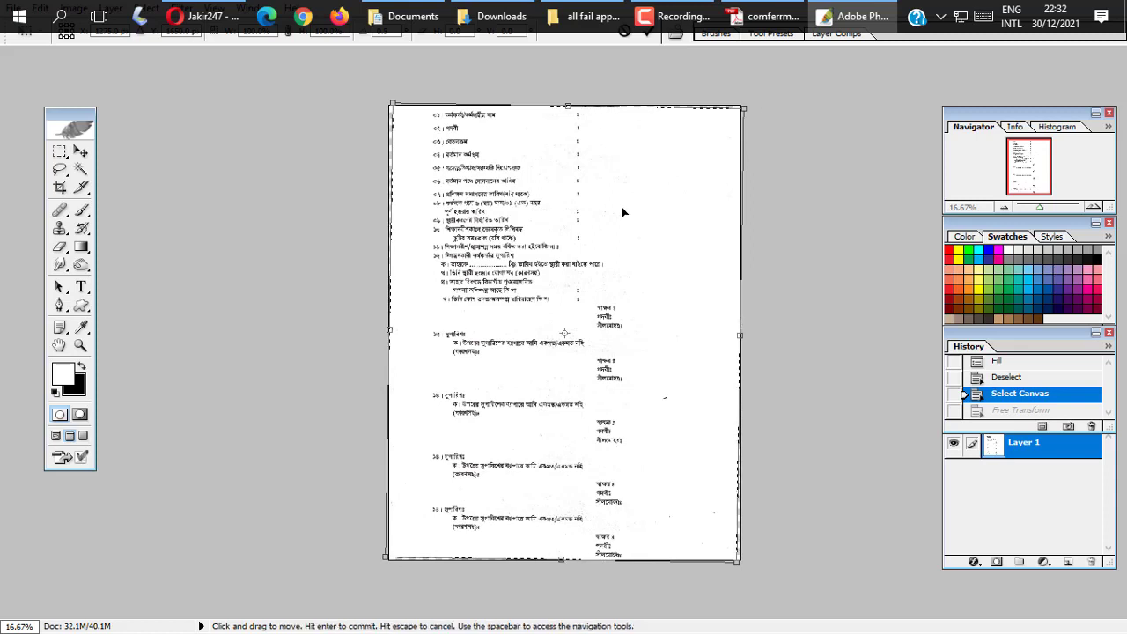
{"action": "key", "text": "Return"}
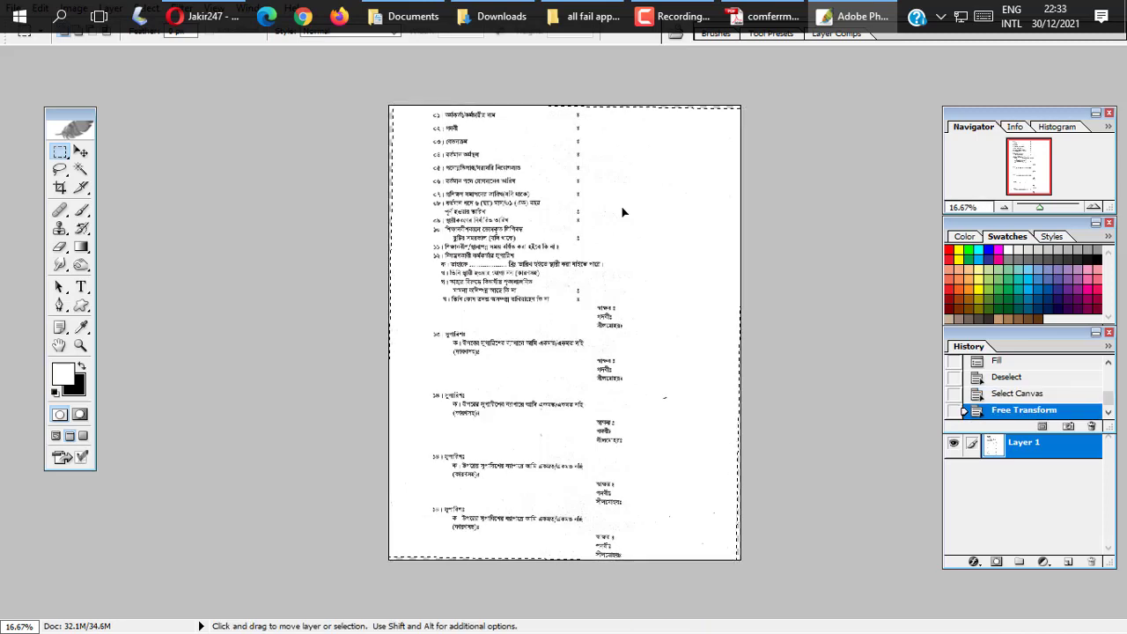
{"action": "key", "text": "d"}
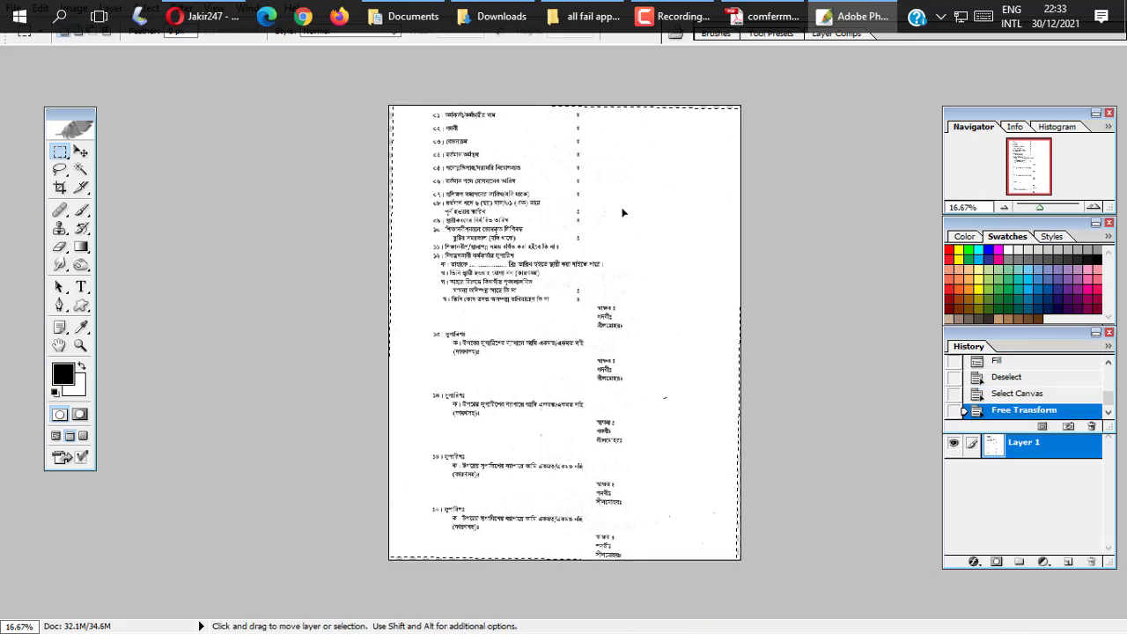
{"action": "key", "text": "ctrl+d"}
{"action": "key", "text": "ctrl+plus"}
{"action": "key", "text": "ctrl+plus"}
{"action": "key", "text": "ctrl+plus"}
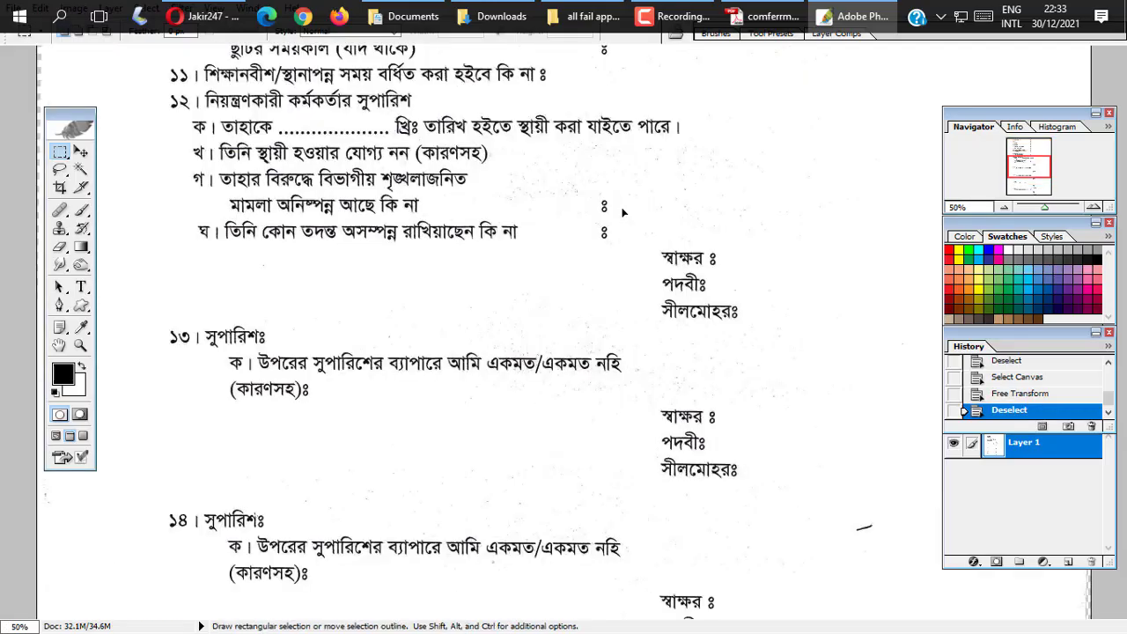
Pan to fields 01–03, zoom out to 33.33%, and pick the Horizontal Type tool.
{"action": "mouse_move", "coordinate": [599, 157]}
{"action": "left_mouse_down"}
{"action": "mouse_move", "coordinate": [450, 221]}
{"action": "mouse_move", "coordinate": [508, 352]}
{"action": "mouse_move", "coordinate": [525, 302]}
{"action": "mouse_move", "coordinate": [601, 299]}
{"action": "mouse_move", "coordinate": [628, 279]}
{"action": "mouse_move", "coordinate": [627, 252]}
{"action": "left_mouse_up"}
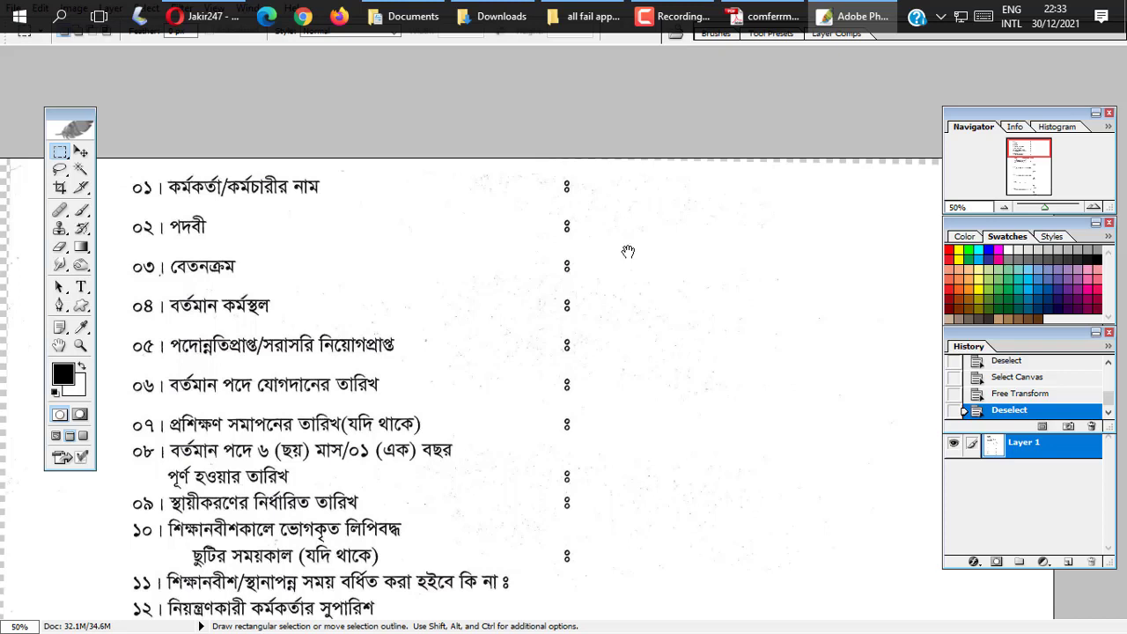
{"action": "key", "text": "ctrl+minus"}
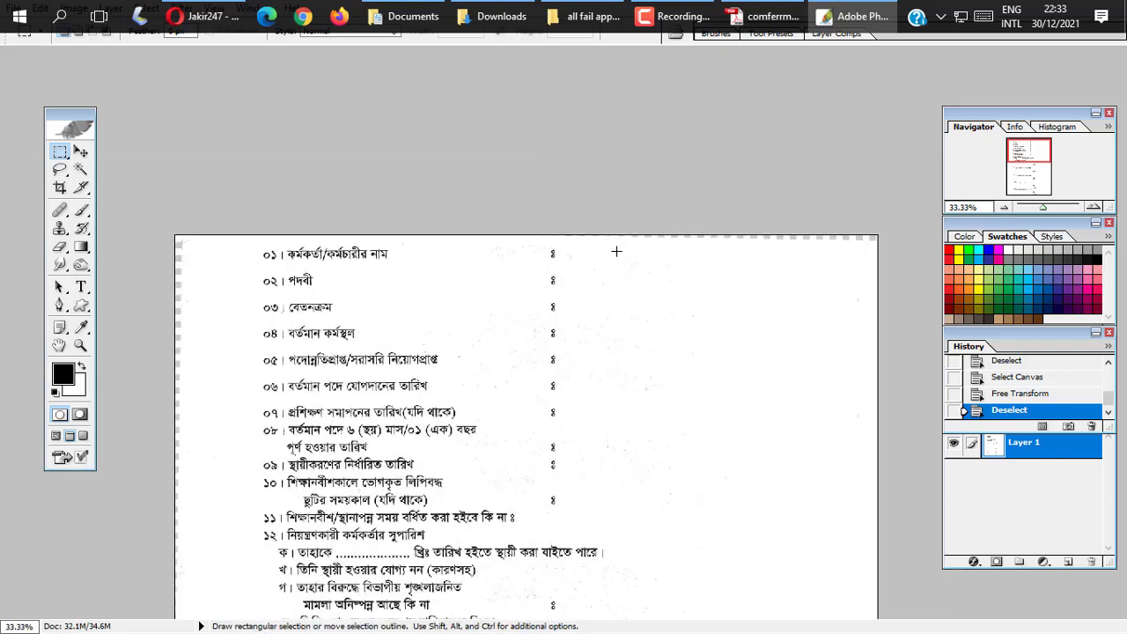
{"action": "left_click", "coordinate": [81, 288]}
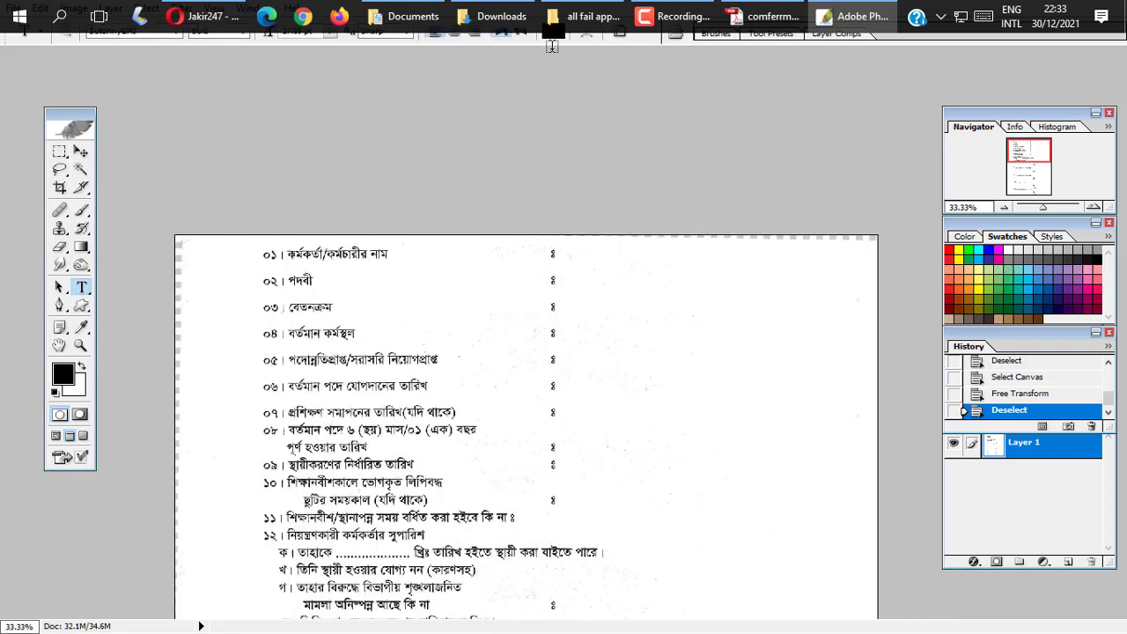
Return to standard screen mode and start browsing the font family list.
{"action": "key", "text": "f"}
{"action": "key", "text": "f"}
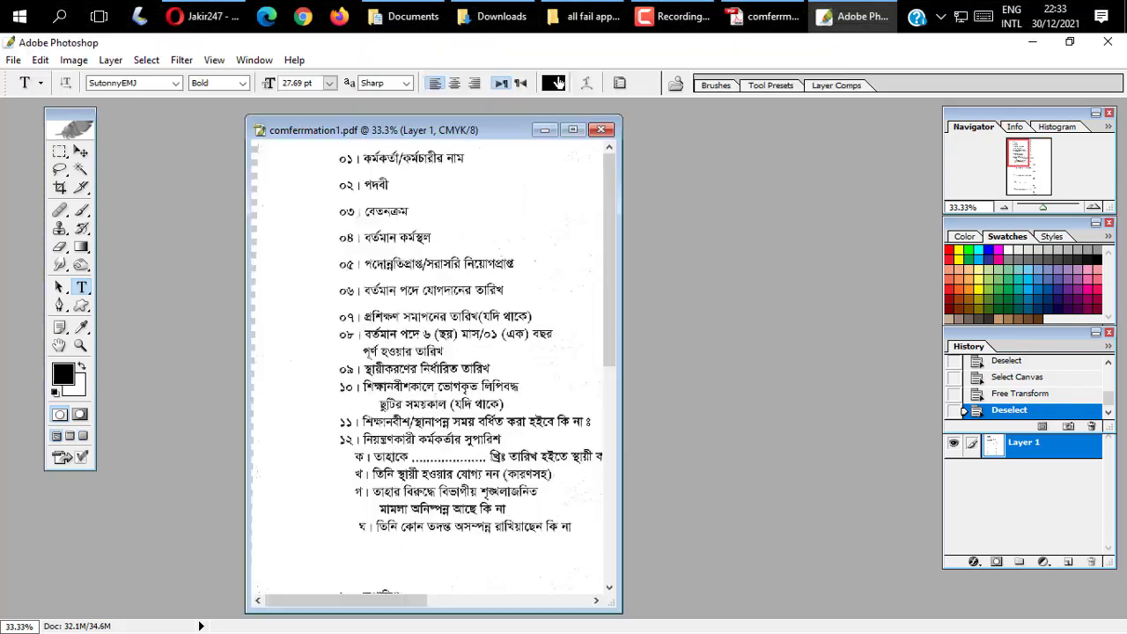
{"action": "key", "text": "f"}
{"action": "key", "text": "f"}
{"action": "key", "text": "f"}
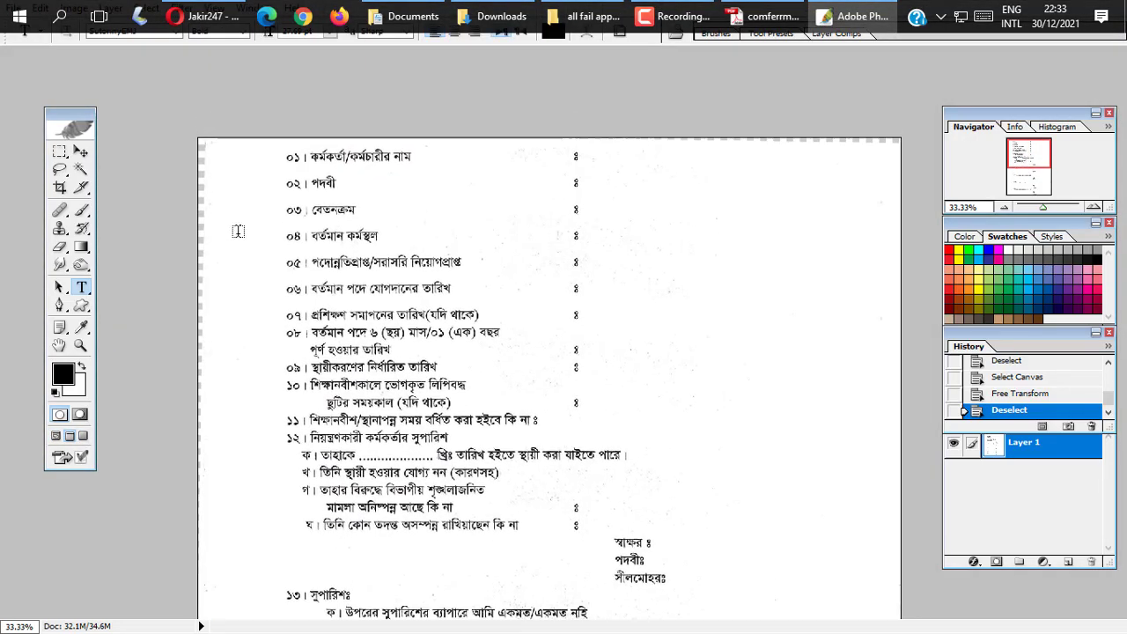
{"action": "key", "text": "f"}
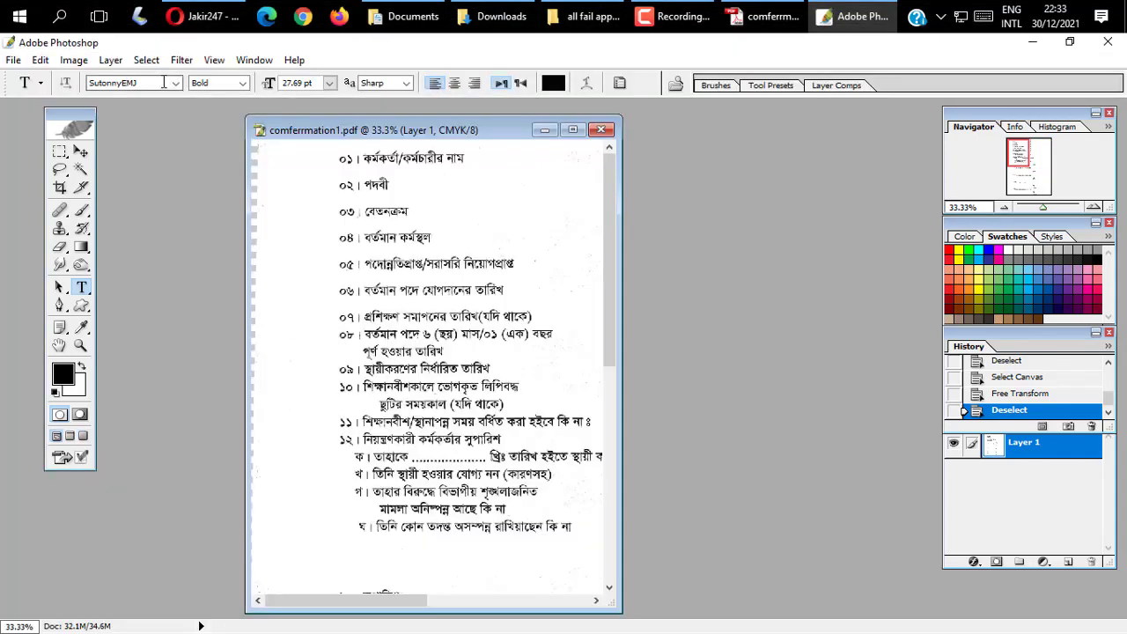
{"action": "left_click", "coordinate": [175, 83]}
{"action": "mouse_move", "coordinate": [230, 345]}
{"action": "left_mouse_down"}
{"action": "mouse_move", "coordinate": [248, 160]}
{"action": "mouse_move", "coordinate": [242, 350]}
{"action": "mouse_move", "coordinate": [244, 338]}
{"action": "left_mouse_up"}
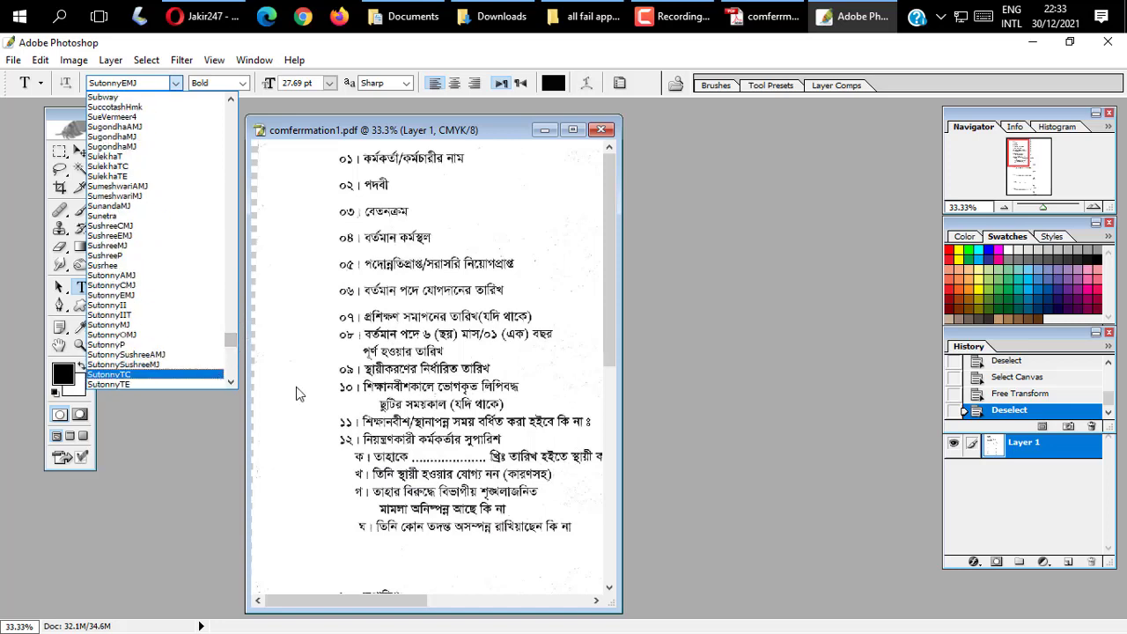
{"action": "left_click", "coordinate": [228, 385]}
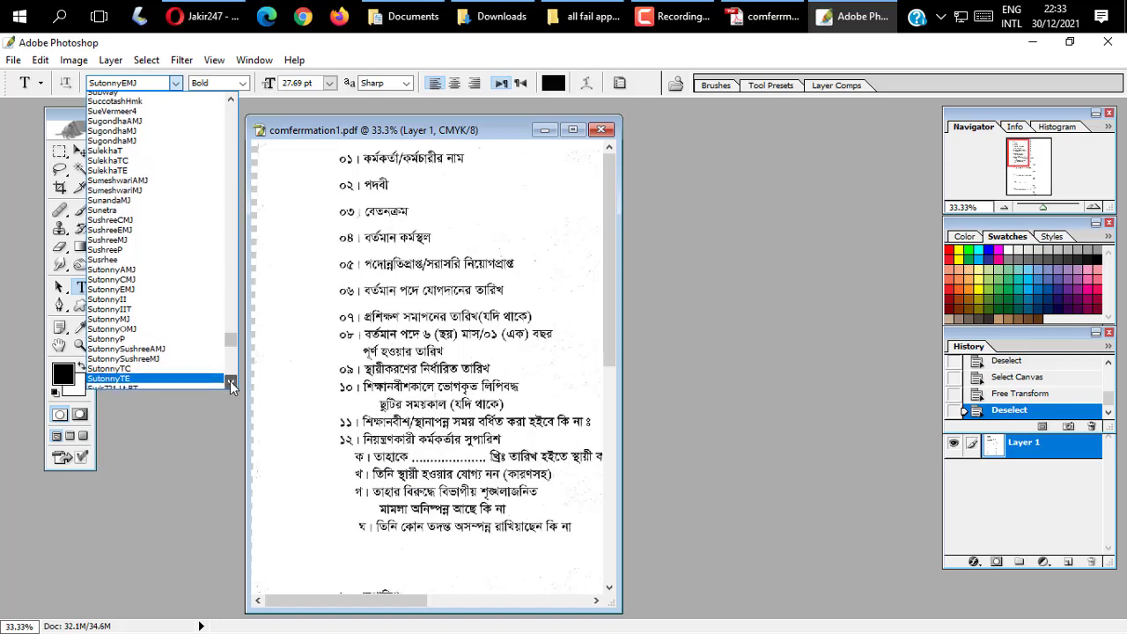
{"action": "left_click", "coordinate": [230, 383]}
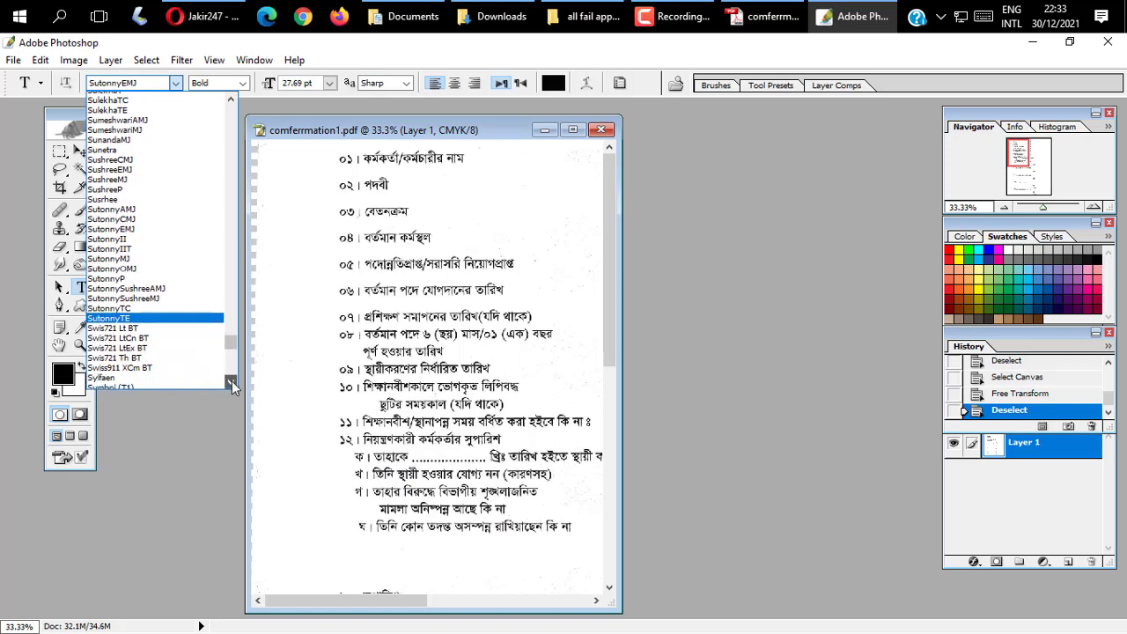
{"action": "left_click", "coordinate": [231, 384]}
{"action": "left_click", "coordinate": [231, 383]}
{"action": "left_click", "coordinate": [231, 383]}
{"action": "left_click", "coordinate": [231, 384]}
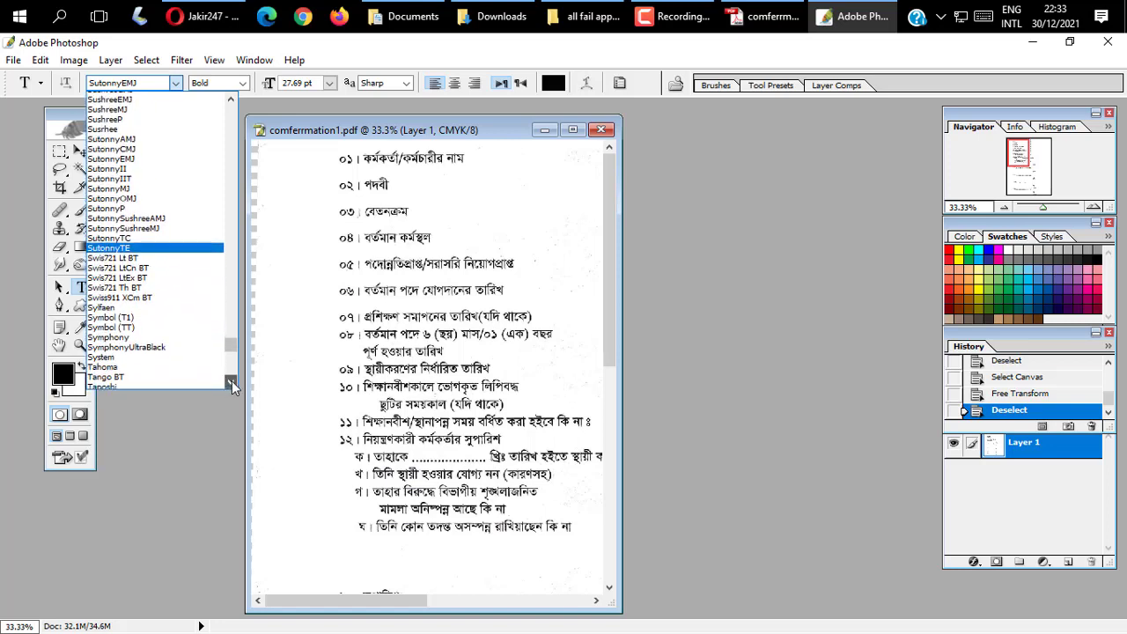
{"action": "left_click", "coordinate": [231, 384]}
Scroll through the font family list looking for SutonnyMJ.
{"action": "scroll", "coordinate": [235, 364], "scroll_direction": "down", "scroll_amount": 2}
{"action": "scroll", "coordinate": [234, 368], "scroll_direction": "up", "scroll_amount": 5}
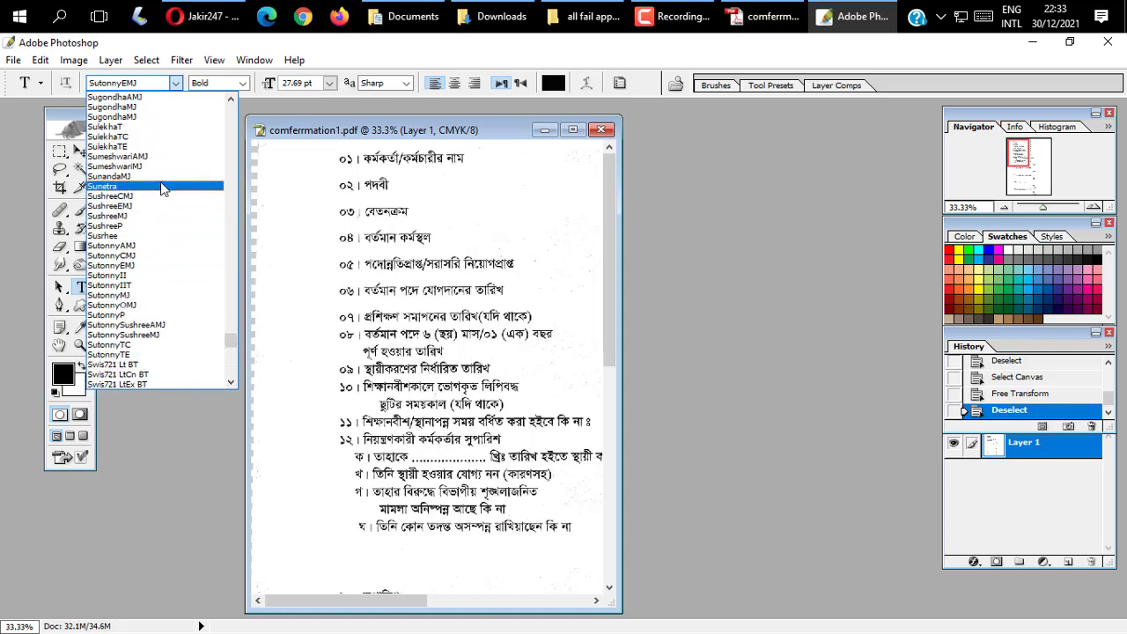
{"action": "scroll", "coordinate": [163, 190], "scroll_direction": "up", "scroll_amount": 2}
{"action": "scroll", "coordinate": [154, 229], "scroll_direction": "up", "scroll_amount": 4}
{"action": "scroll", "coordinate": [132, 353], "scroll_direction": "down", "scroll_amount": 1}
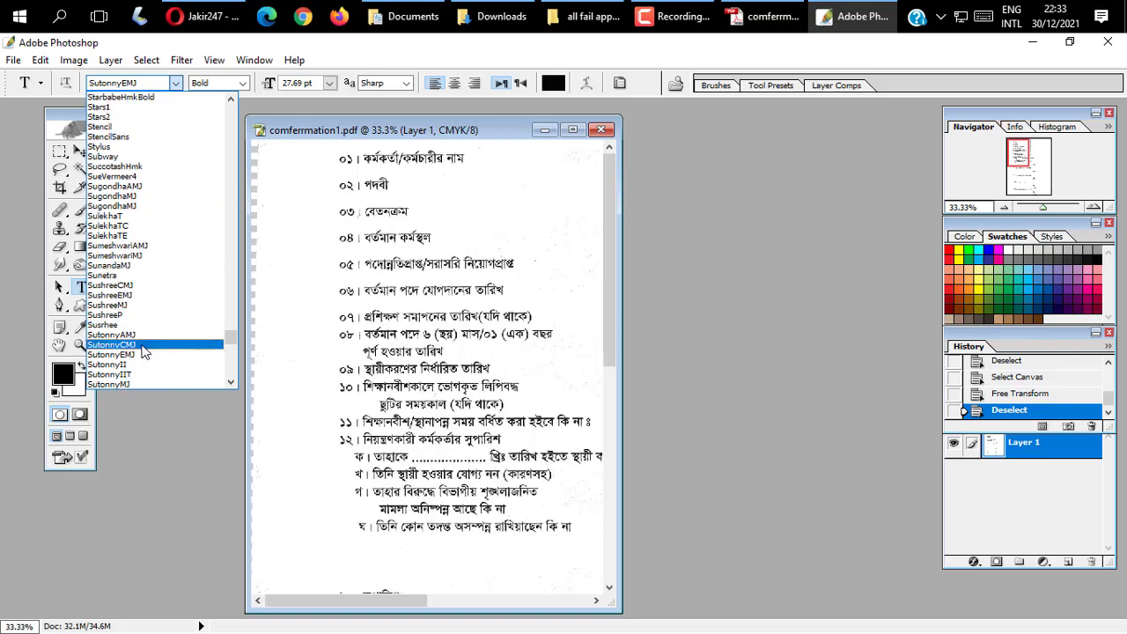
{"action": "scroll", "coordinate": [167, 258], "scroll_direction": "up", "scroll_amount": 1}
{"action": "scroll", "coordinate": [167, 256], "scroll_direction": "up", "scroll_amount": 2}
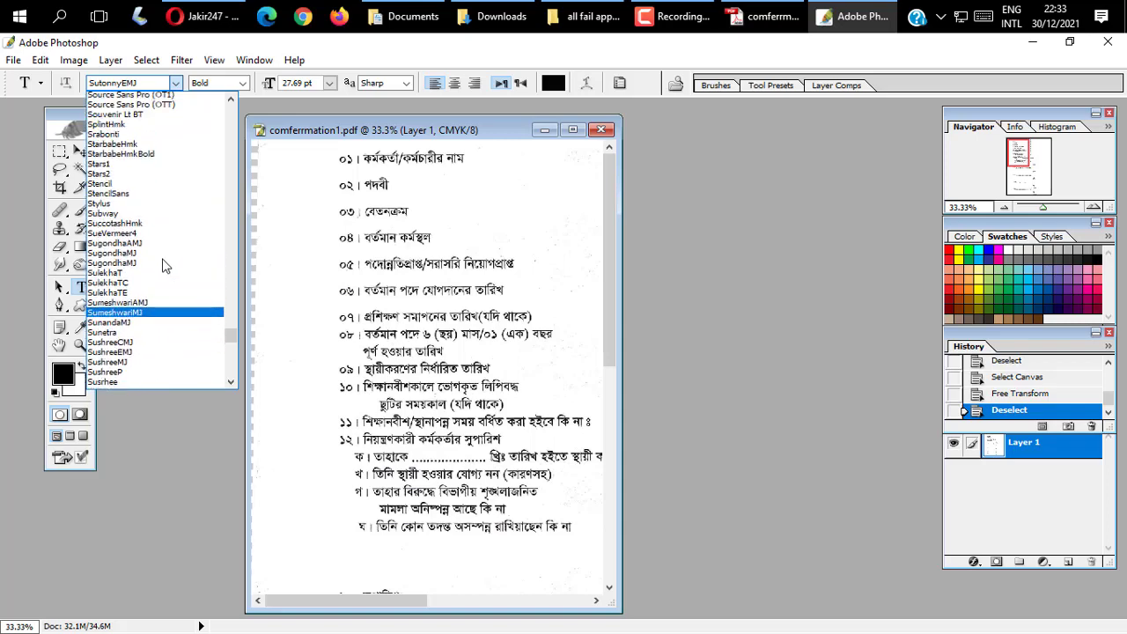
{"action": "scroll", "coordinate": [172, 249], "scroll_direction": "up", "scroll_amount": 2}
{"action": "scroll", "coordinate": [171, 242], "scroll_direction": "up", "scroll_amount": 2}
{"action": "scroll", "coordinate": [171, 236], "scroll_direction": "up", "scroll_amount": 2}
{"action": "scroll", "coordinate": [181, 220], "scroll_direction": "up", "scroll_amount": 2}
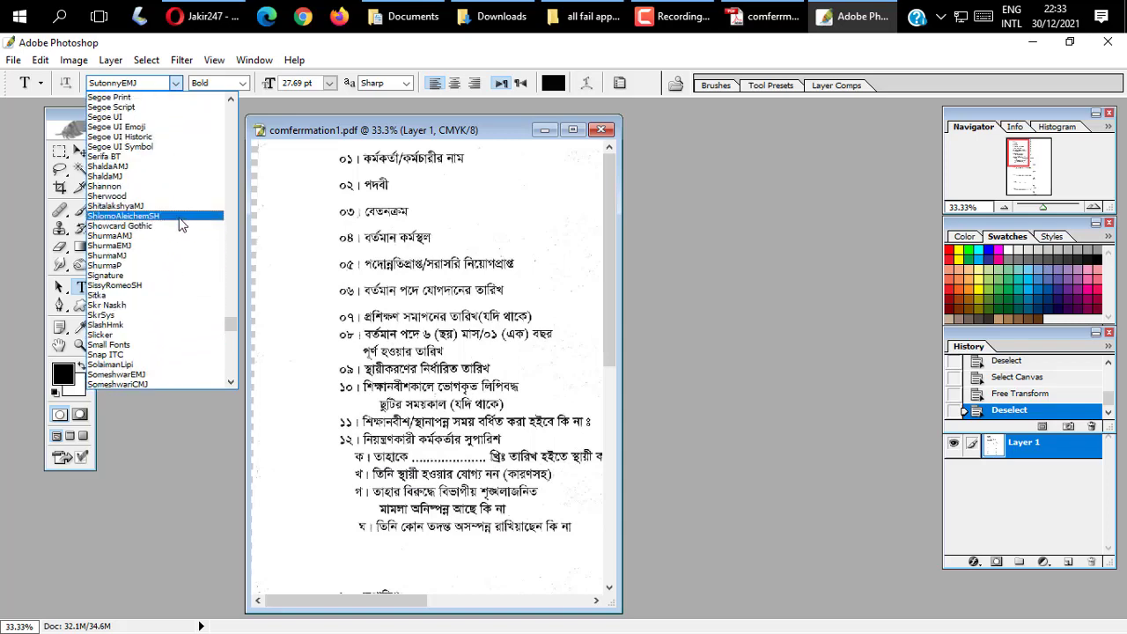
{"action": "scroll", "coordinate": [181, 222], "scroll_direction": "up", "scroll_amount": 2}
{"action": "scroll", "coordinate": [181, 219], "scroll_direction": "up", "scroll_amount": 2}
{"action": "scroll", "coordinate": [183, 207], "scroll_direction": "up", "scroll_amount": 2}
{"action": "scroll", "coordinate": [185, 196], "scroll_direction": "up", "scroll_amount": 2}
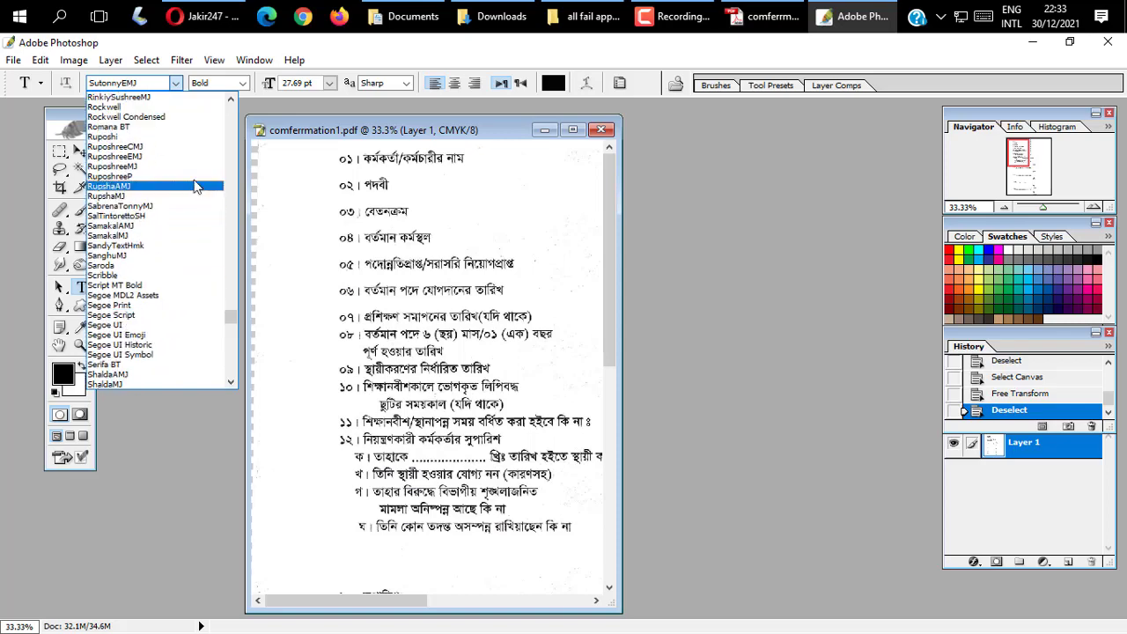
{"action": "scroll", "coordinate": [187, 188], "scroll_direction": "up", "scroll_amount": 2}
{"action": "scroll", "coordinate": [187, 192], "scroll_direction": "down", "scroll_amount": 3}
{"action": "scroll", "coordinate": [208, 269], "scroll_direction": "down", "scroll_amount": 3}
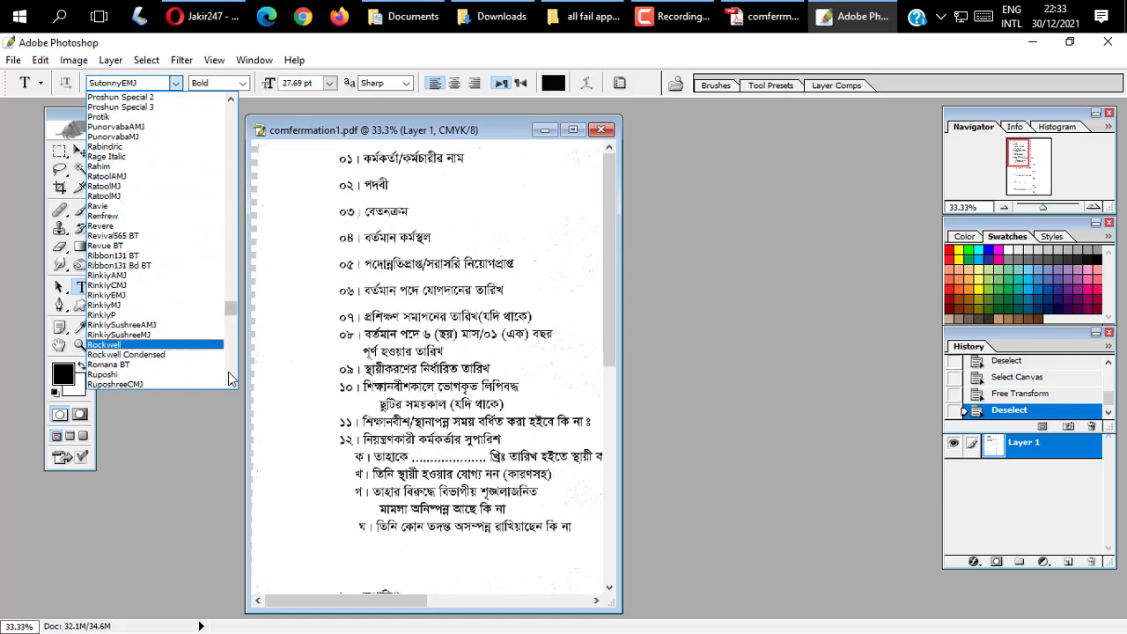
{"action": "scroll", "coordinate": [227, 370], "scroll_direction": "down", "scroll_amount": 3}
{"action": "scroll", "coordinate": [229, 379], "scroll_direction": "down", "scroll_amount": 4}
{"action": "scroll", "coordinate": [230, 381], "scroll_direction": "down", "scroll_amount": 5}
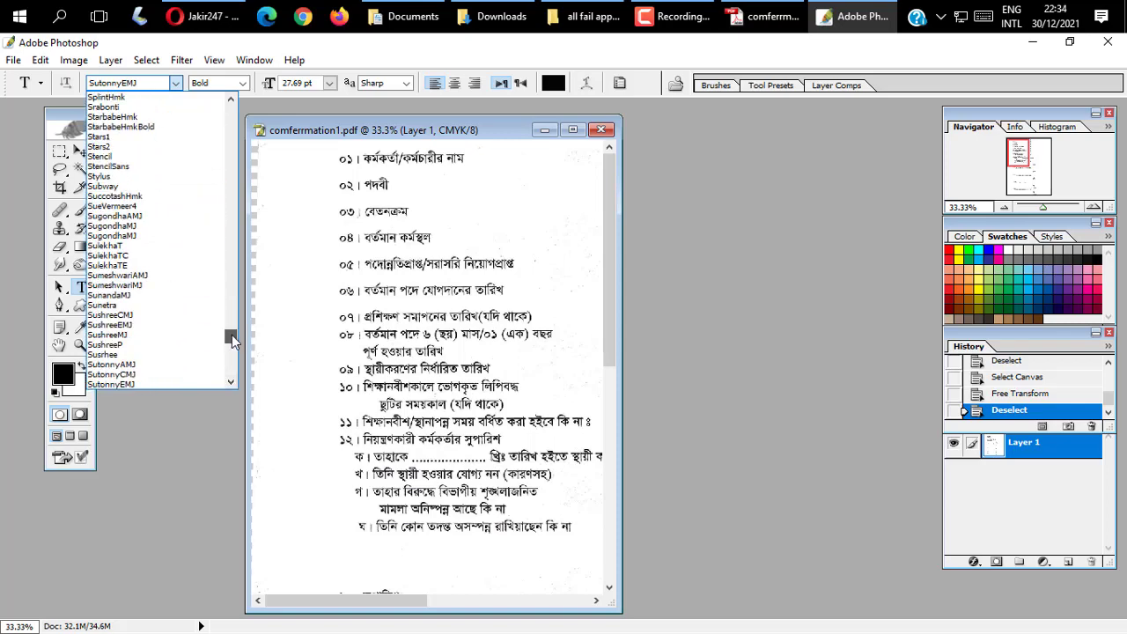
{"action": "scroll", "coordinate": [231, 384], "scroll_direction": "down", "scroll_amount": 4}
Reach SutonnyMJ in the list and set it as the Regular text font.
{"action": "left_click", "coordinate": [229, 384]}
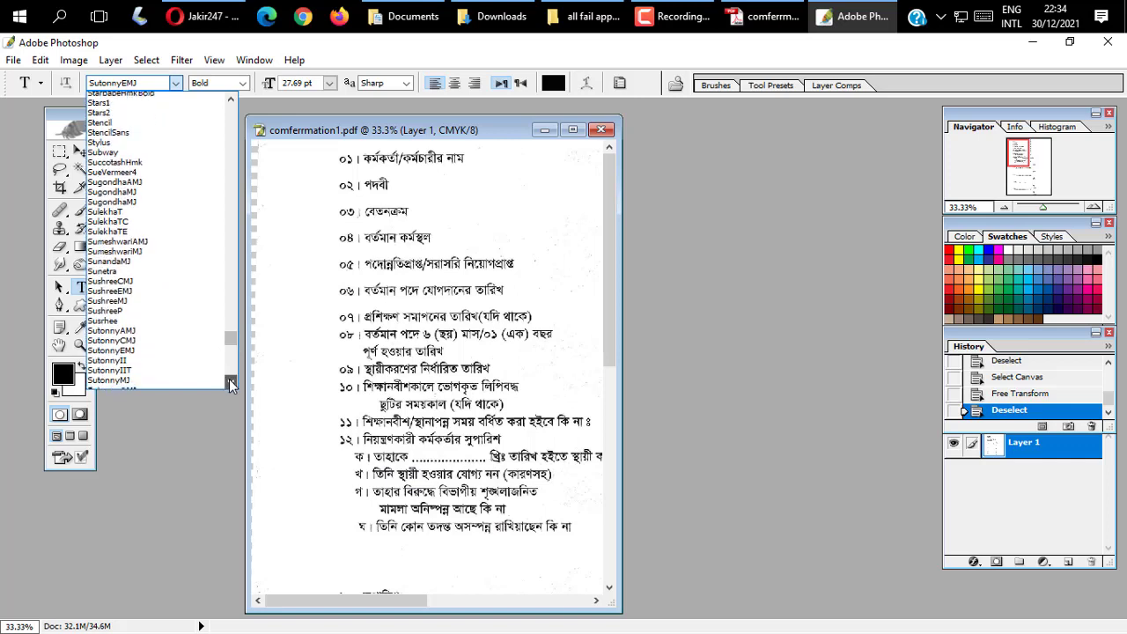
{"action": "left_click", "coordinate": [229, 384]}
{"action": "left_click", "coordinate": [229, 384]}
{"action": "left_click", "coordinate": [229, 384]}
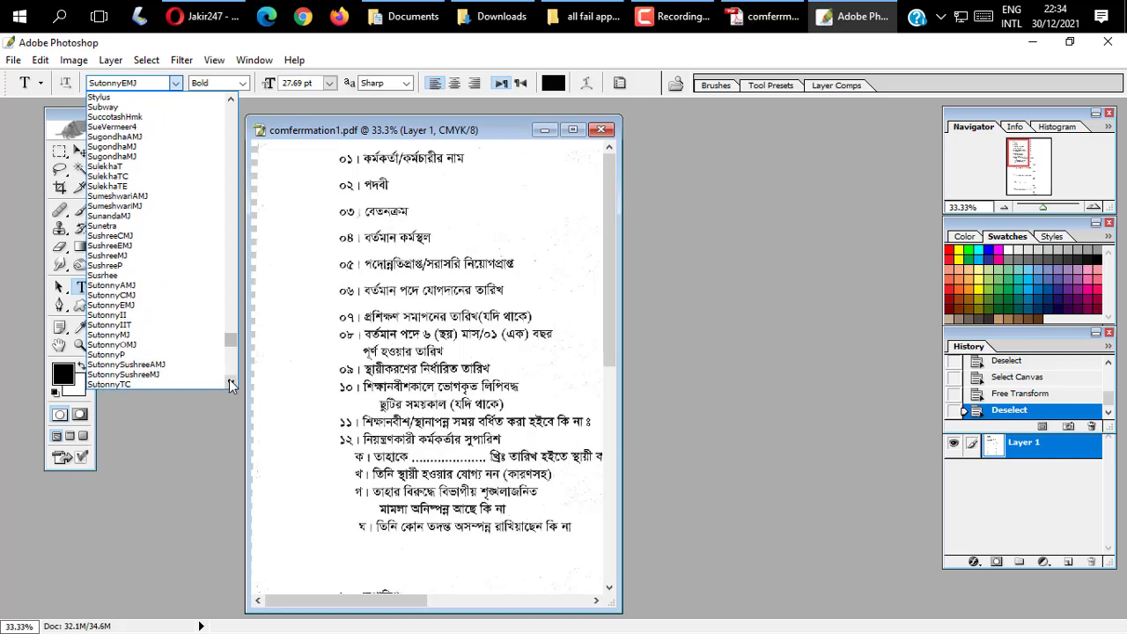
{"action": "left_click", "coordinate": [229, 384]}
{"action": "left_click", "coordinate": [229, 384]}
{"action": "left_click", "coordinate": [229, 384]}
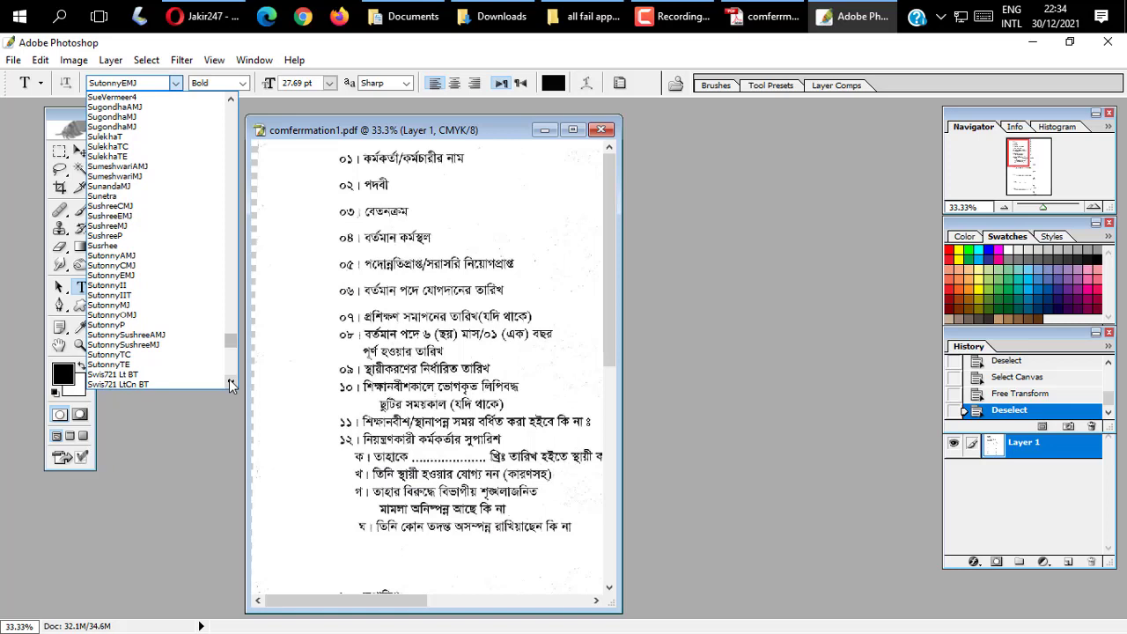
{"action": "left_click", "coordinate": [229, 384]}
{"action": "left_click", "coordinate": [229, 384]}
{"action": "left_click", "coordinate": [229, 384]}
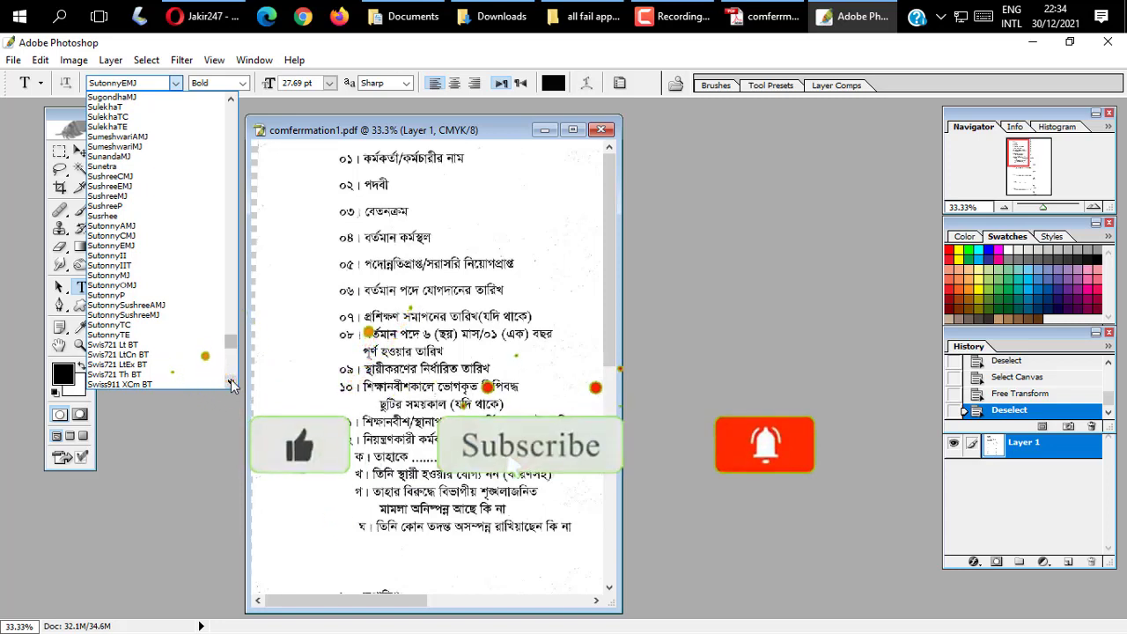
{"action": "left_click", "coordinate": [230, 384]}
{"action": "left_click", "coordinate": [231, 384]}
{"action": "left_click", "coordinate": [230, 384]}
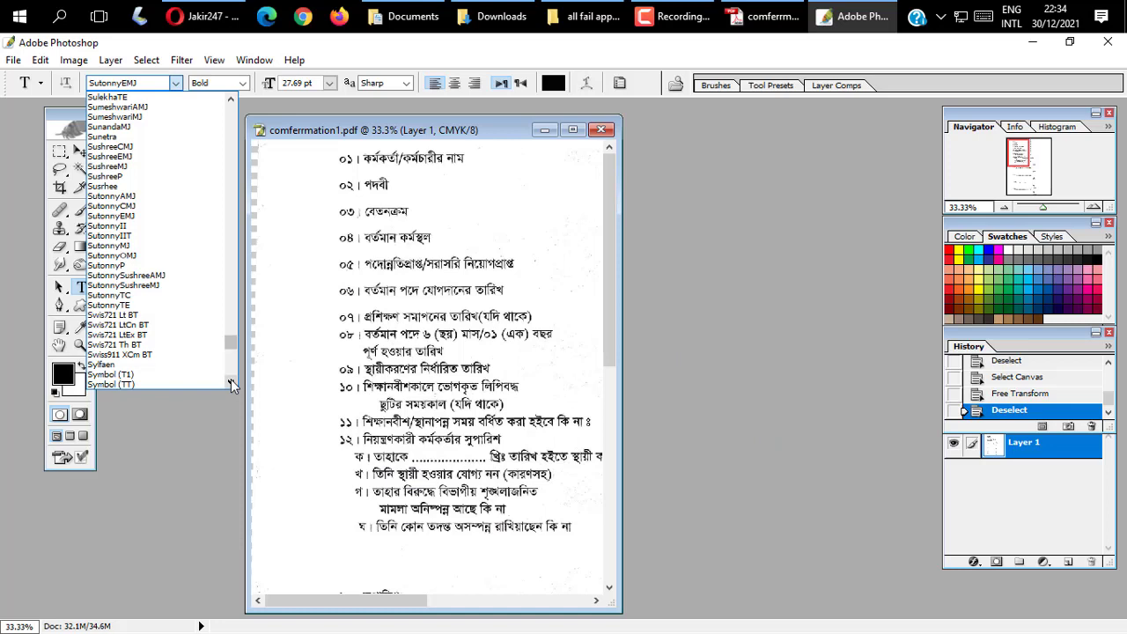
{"action": "left_click", "coordinate": [231, 384]}
{"action": "left_click", "coordinate": [231, 384]}
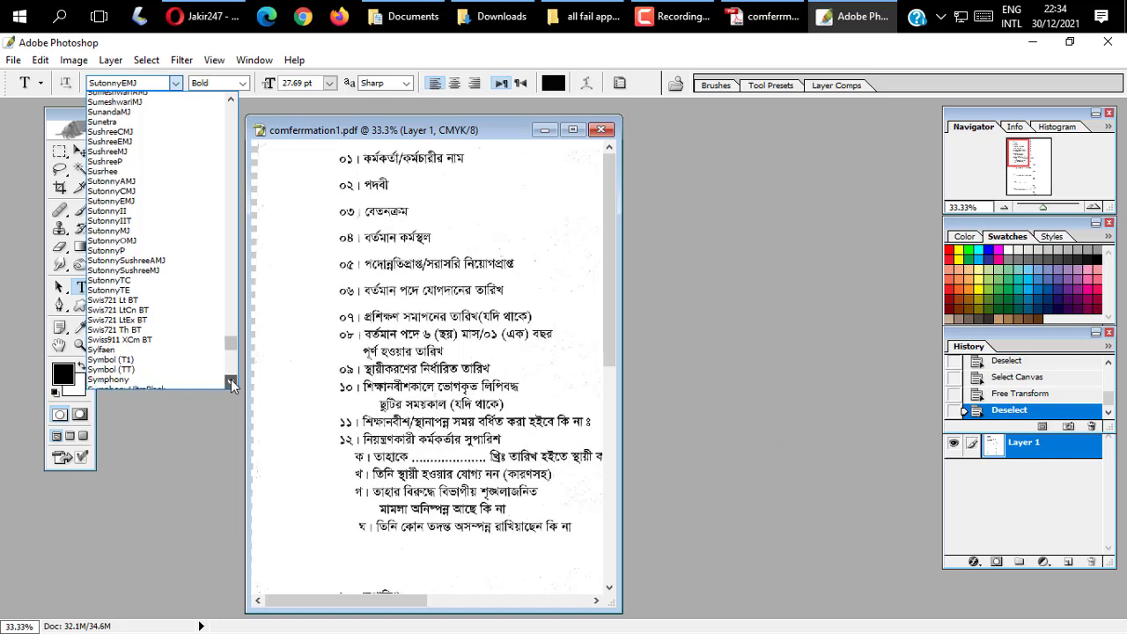
{"action": "left_click", "coordinate": [231, 383]}
{"action": "left_click", "coordinate": [231, 384]}
{"action": "left_click", "coordinate": [231, 384]}
{"action": "left_click", "coordinate": [230, 384]}
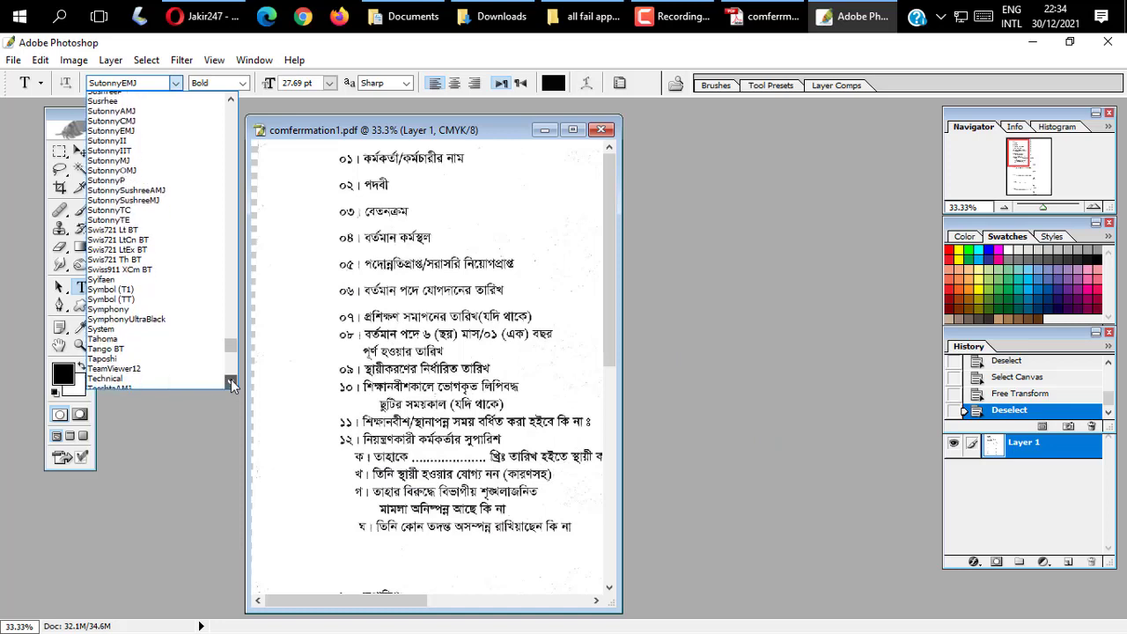
{"action": "left_click", "coordinate": [230, 384]}
{"action": "left_click", "coordinate": [231, 384]}
{"action": "scroll", "coordinate": [139, 315], "scroll_direction": "up", "scroll_amount": 6}
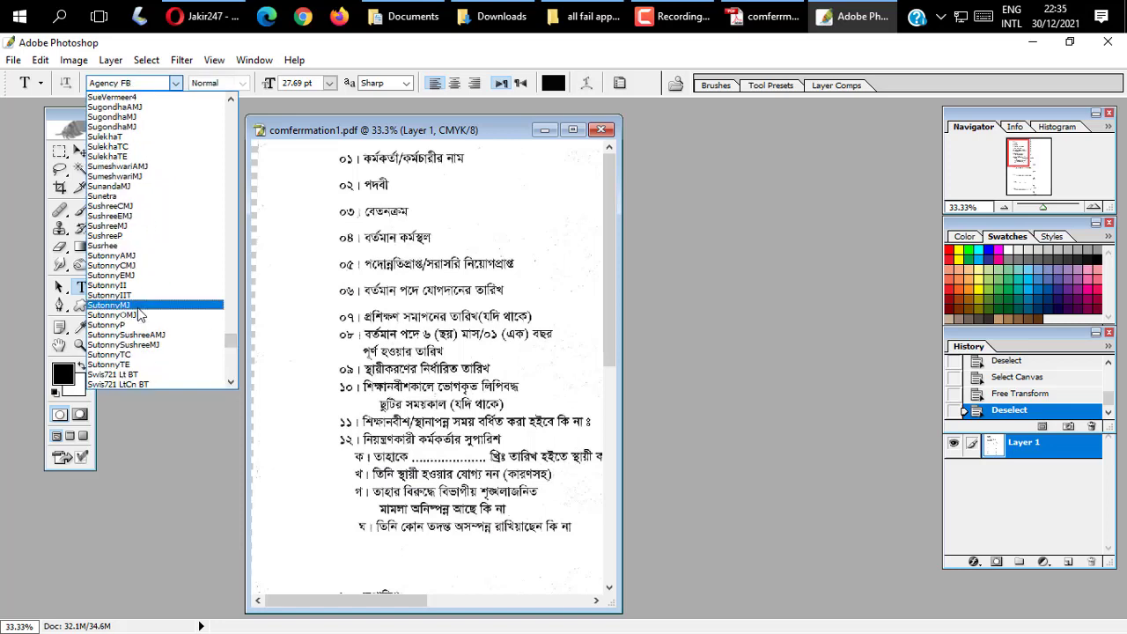
{"action": "left_click", "coordinate": [139, 306]}
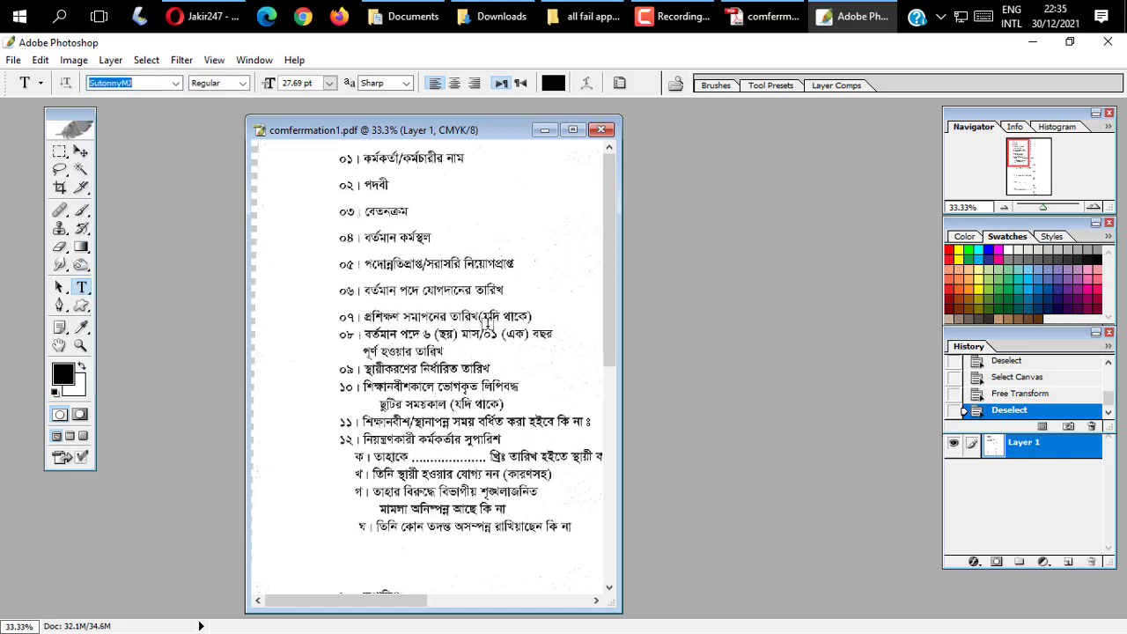
Reselect SutonnyMJ as the text font.
{"action": "type", "text": "f"}
{"action": "left_click", "coordinate": [175, 82]}
{"action": "scroll", "coordinate": [132, 132], "scroll_direction": "down", "scroll_amount": 10}
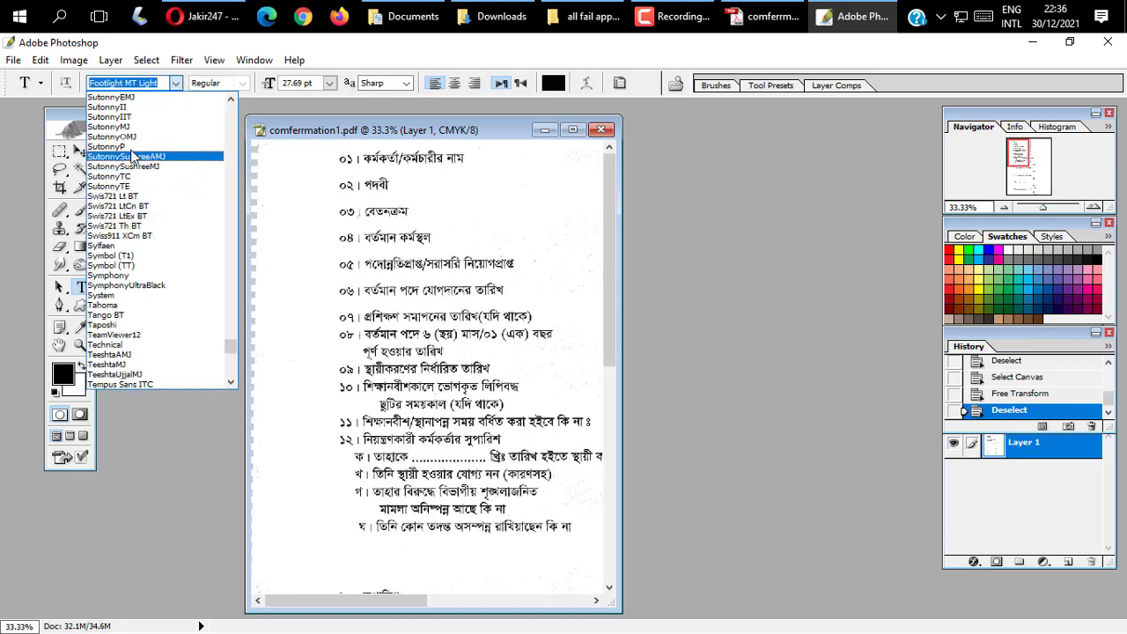
{"action": "left_click", "coordinate": [130, 129]}
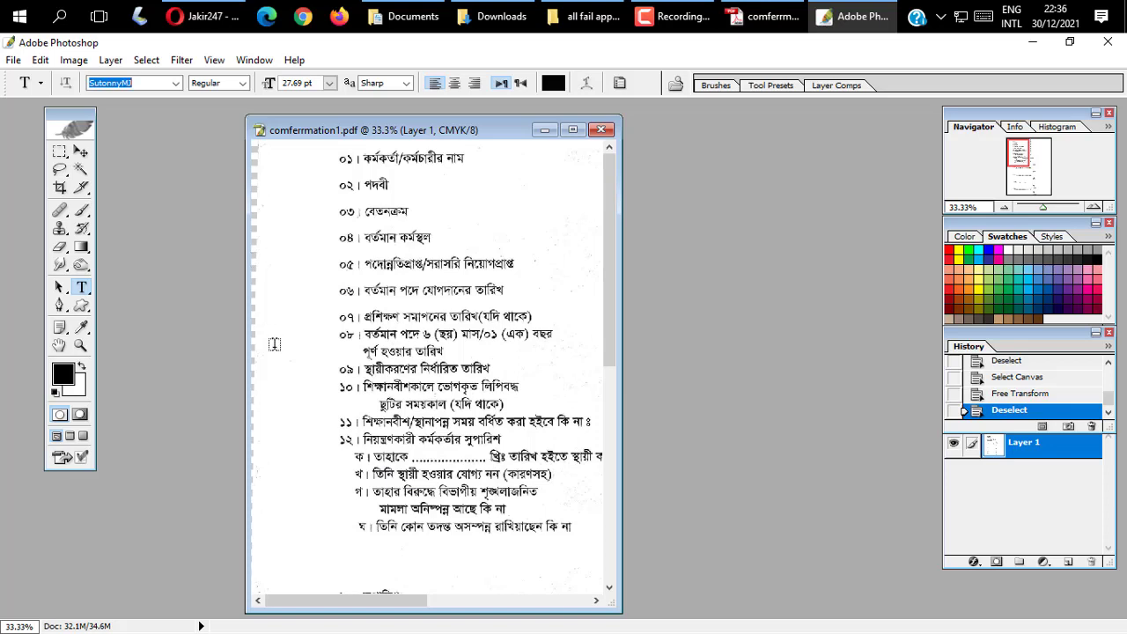
Maximize the document window and pan the form so its top fields are in view.
{"action": "left_click", "coordinate": [573, 130]}
{"action": "left_click", "coordinate": [547, 266]}
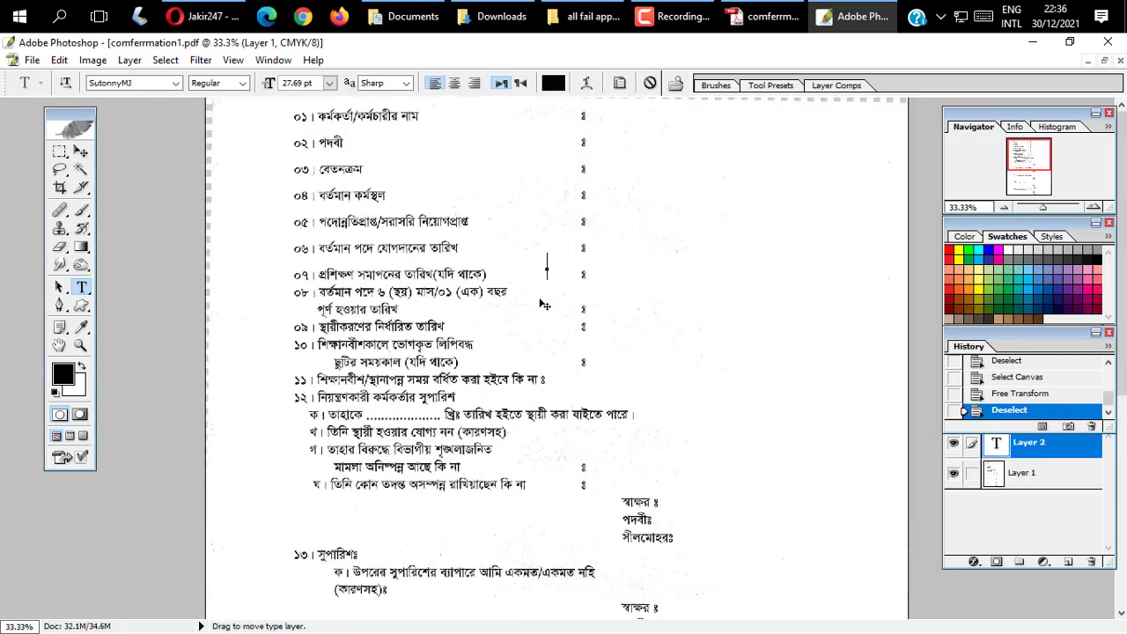
{"action": "left_click", "coordinate": [1064, 561]}
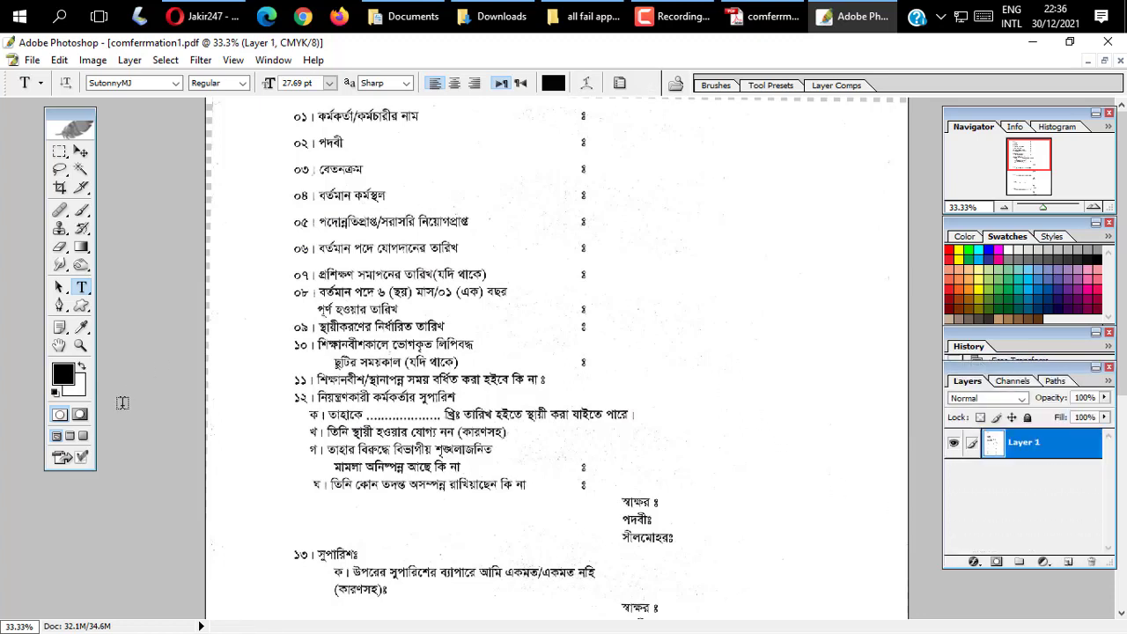
{"action": "key", "text": "space"}
{"action": "key", "text": "f"}
{"action": "mouse_move", "coordinate": [458, 299]}
{"action": "left_mouse_down"}
{"action": "mouse_move", "coordinate": [388, 453]}
{"action": "mouse_move", "coordinate": [382, 405]}
{"action": "left_mouse_up"}
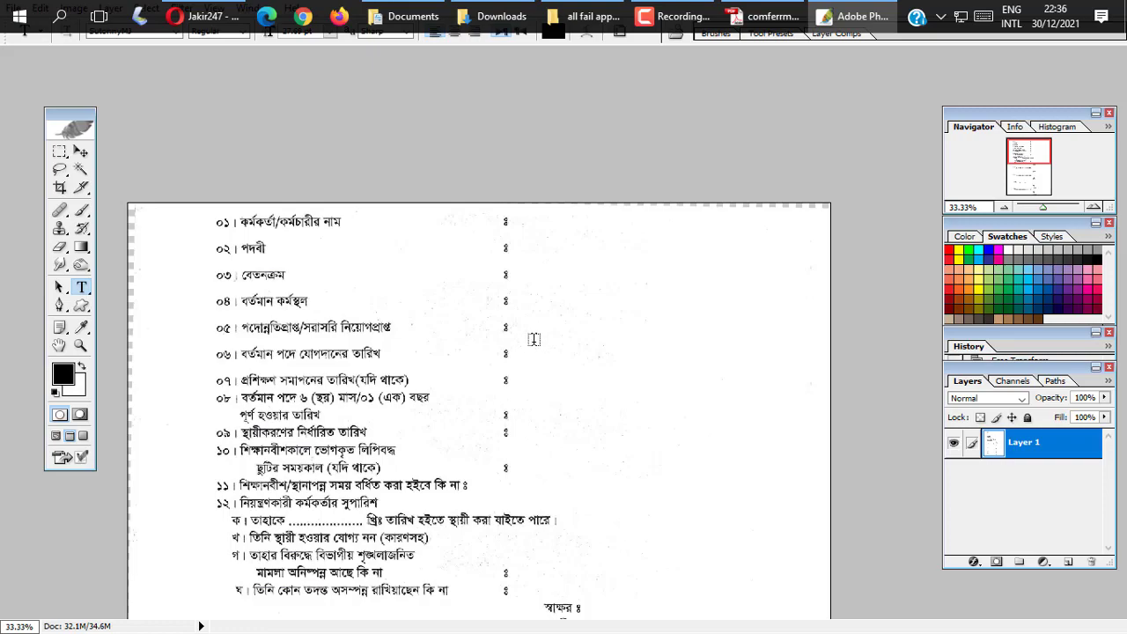
{"action": "key", "text": "space"}
{"action": "left_click_drag", "start_coordinate": [494, 373], "coordinate": [456, 300]}
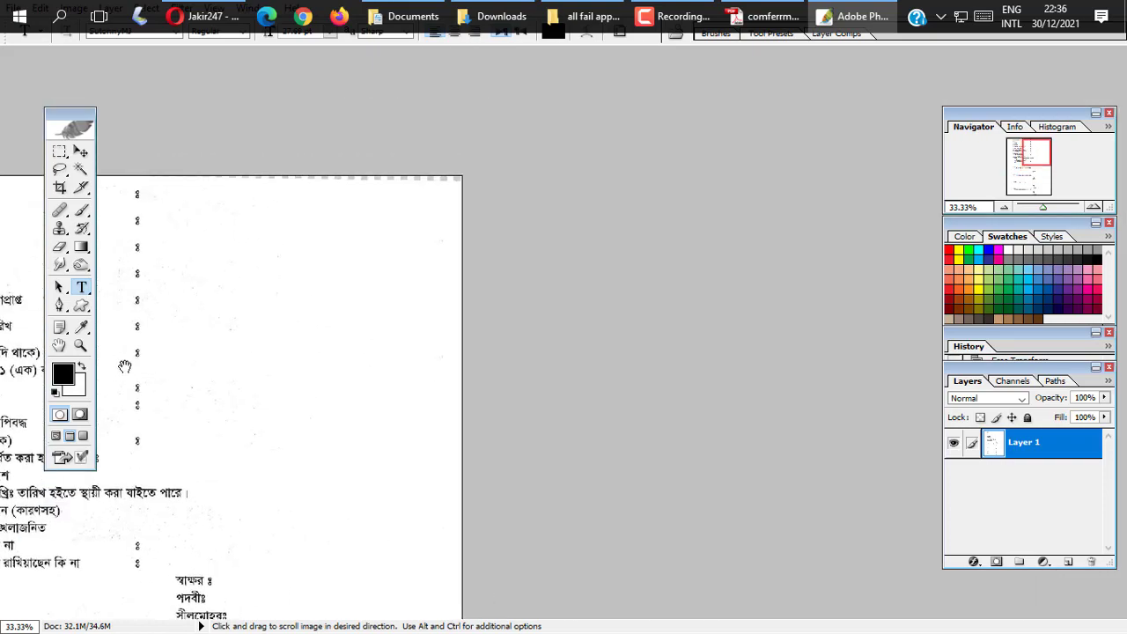
{"action": "key", "text": "f"}
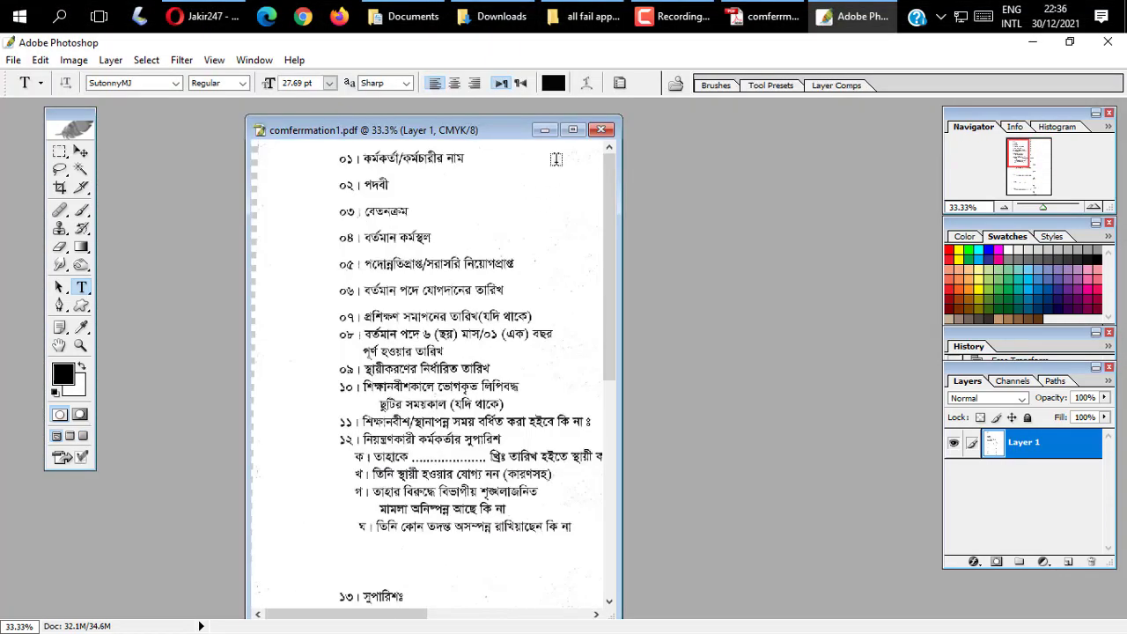
{"action": "left_click", "coordinate": [572, 129]}
{"action": "key", "text": "space"}
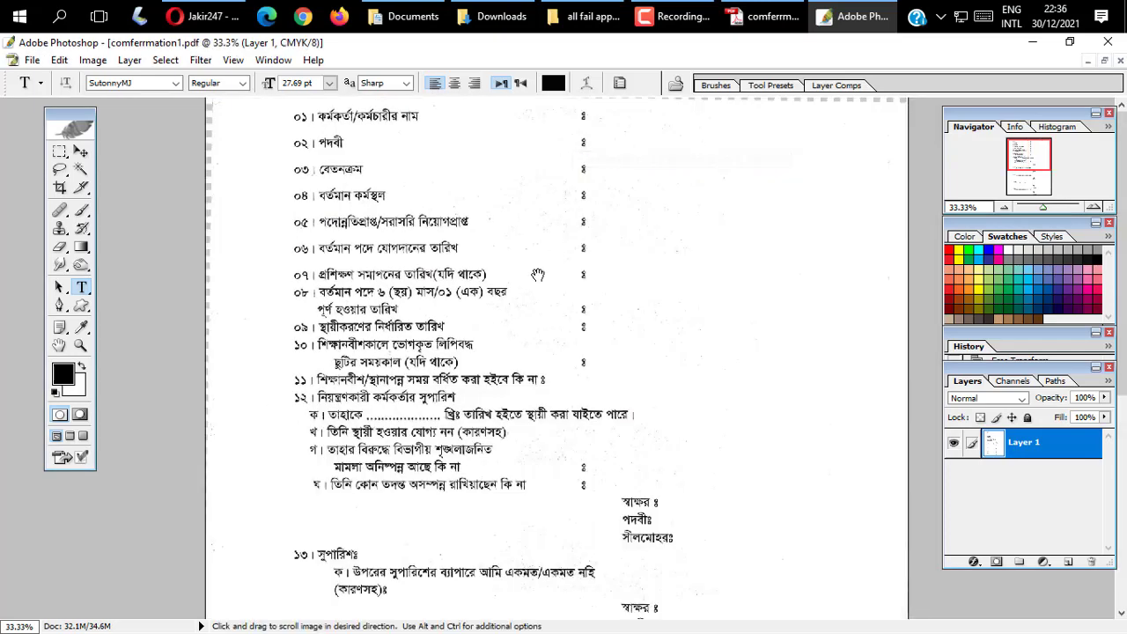
{"action": "mouse_move", "coordinate": [815, 295]}
{"action": "left_mouse_down"}
{"action": "mouse_move", "coordinate": [814, 207]}
{"action": "mouse_move", "coordinate": [294, 483]}
{"action": "left_mouse_up"}
Switch to full-screen view and zoom in on the form's top fields.
{"action": "key", "text": "f"}
{"action": "key", "text": "f"}
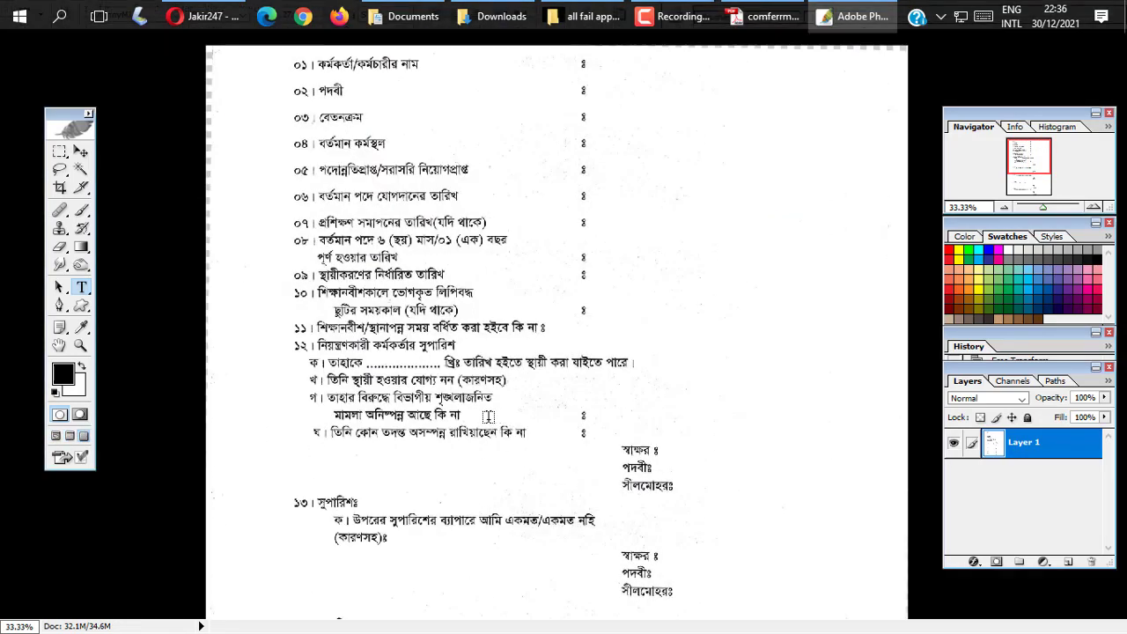
{"action": "key", "text": "f"}
{"action": "key", "text": "z"}
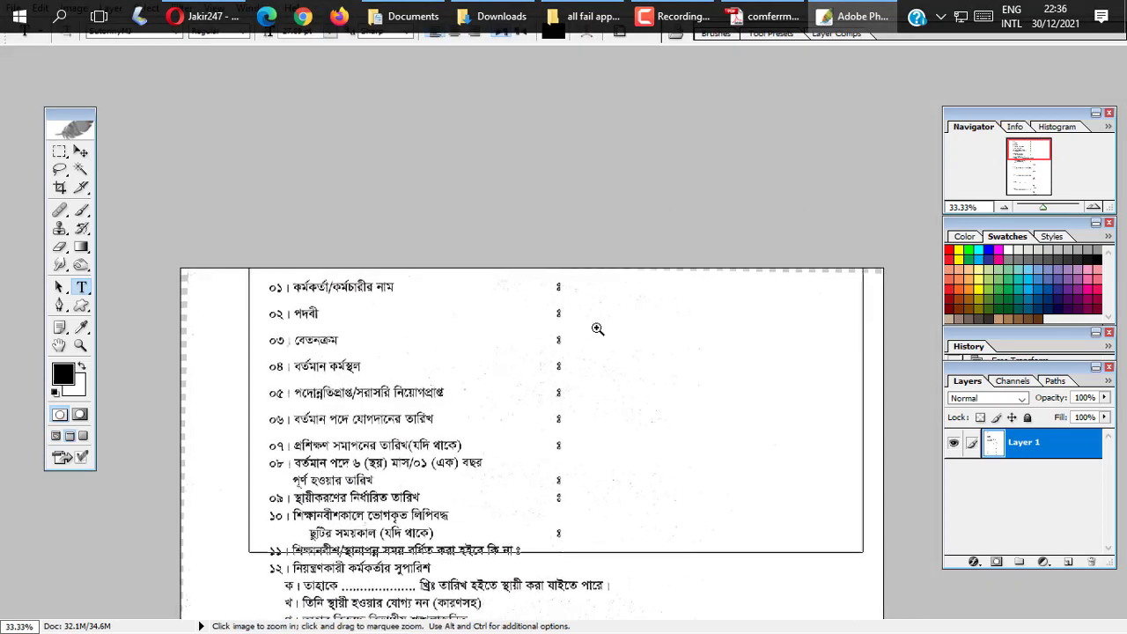
{"action": "left_click", "coordinate": [597, 328]}
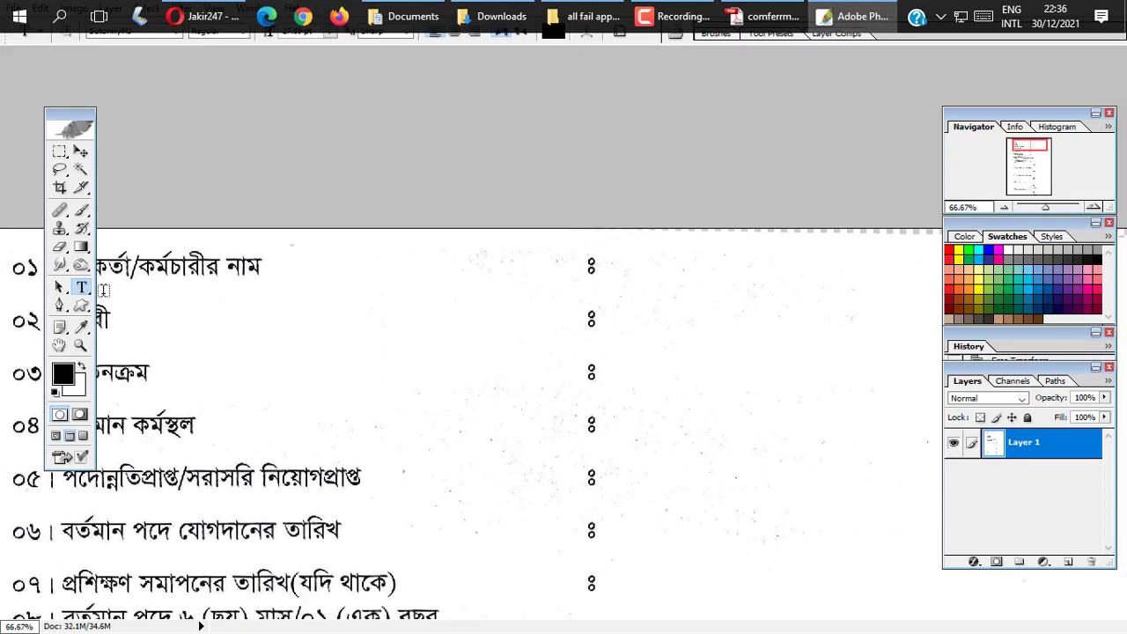
Type the officer's name in Bengali beside field 01 as a new text layer.
{"action": "left_click", "coordinate": [611, 262]}
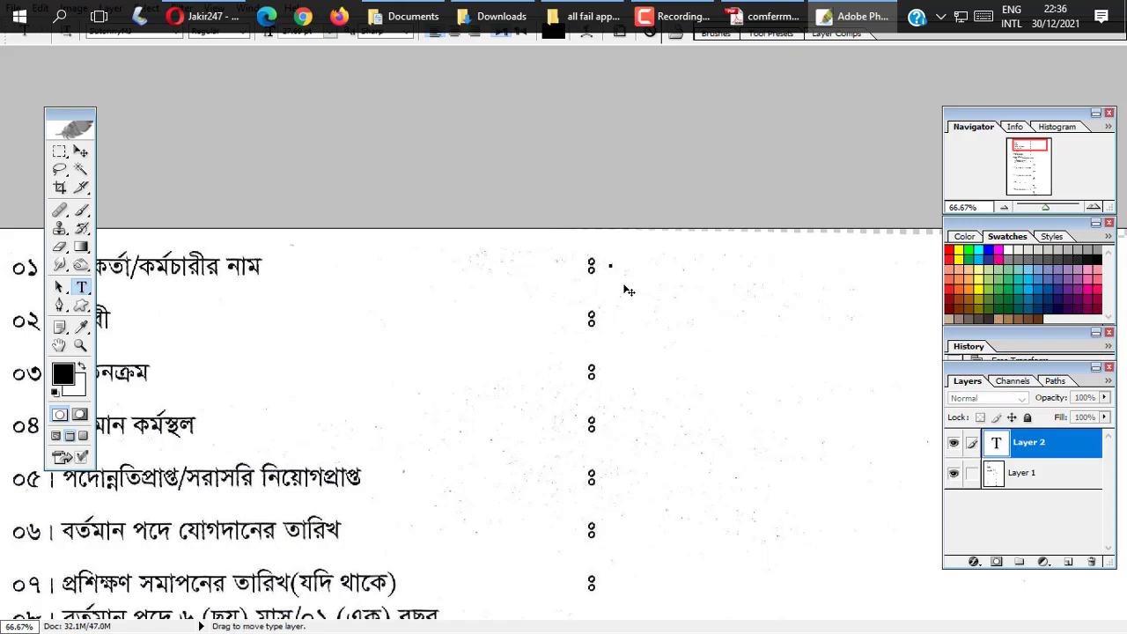
{"action": "type", "text": "জাকর"}
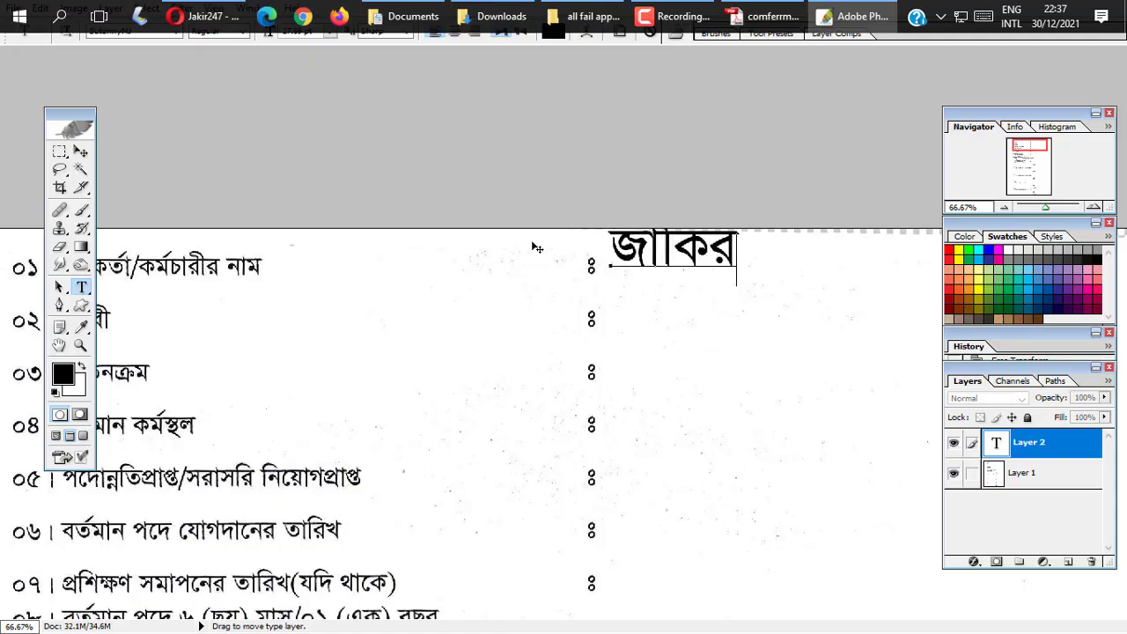
{"action": "type", "text": " িশক"}
{"action": "type", "text": "দ"}
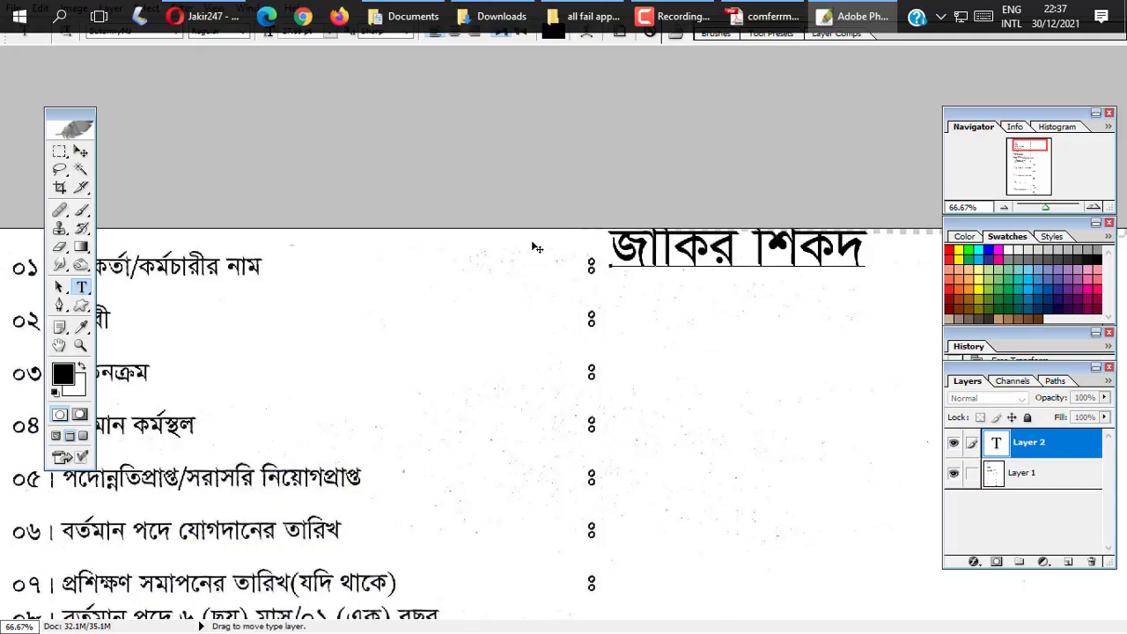
{"action": "type", "text": "ার"}
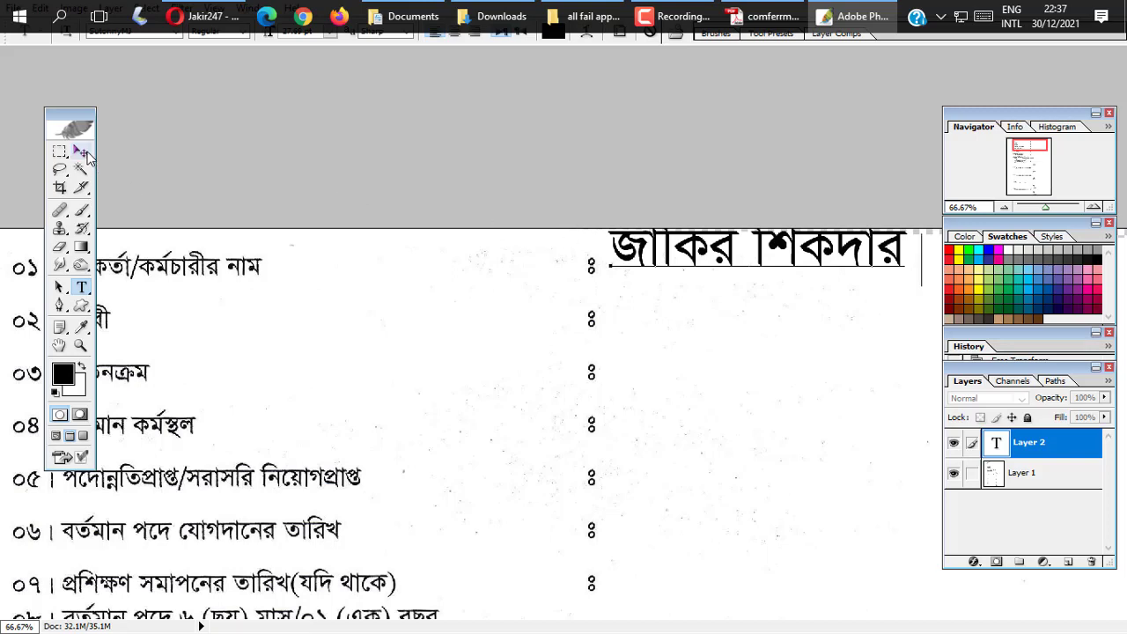
{"action": "left_click", "coordinate": [80, 152]}
{"action": "mouse_move", "coordinate": [642, 260]}
{"action": "left_mouse_down"}
{"action": "mouse_move", "coordinate": [644, 283]}
{"action": "mouse_move", "coordinate": [642, 252]}
{"action": "left_mouse_up"}
{"action": "key", "text": "ctrl+minus"}
{"action": "key", "text": "ctrl+minus"}
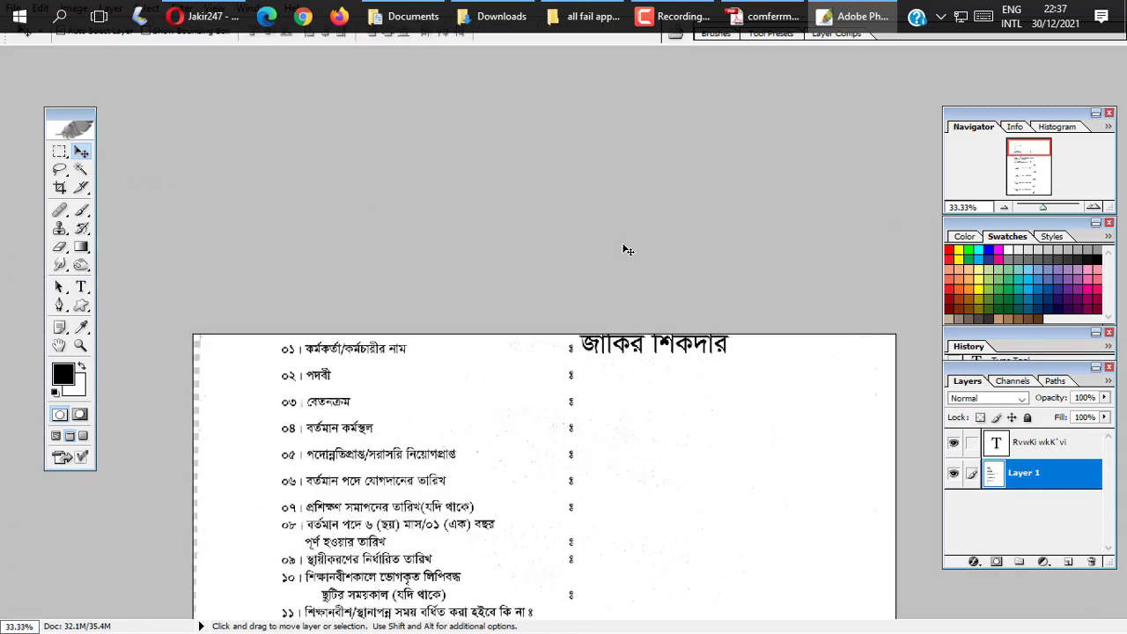
Zoom to 50% on the top fields and move the name level with field 01.
{"action": "key", "text": "shift+Up"}
{"action": "key", "text": "shift+Up"}
{"action": "key", "text": "shift+Up"}
{"action": "key", "text": "shift+Up"}
{"action": "key", "text": "shift+Up"}
{"action": "key", "text": "shift+Up"}
{"action": "key", "text": "shift+Up"}
{"action": "key", "text": "shift+Up"}
{"action": "key", "text": "shift+Up"}
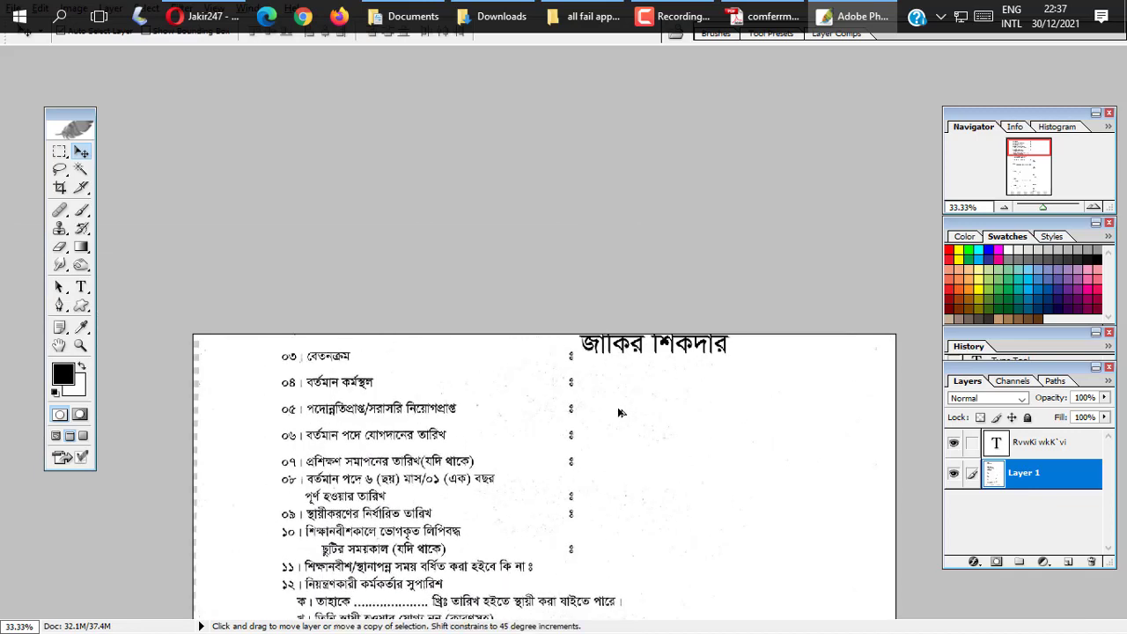
{"action": "key", "text": "shift+Down"}
{"action": "key", "text": "shift+Down"}
{"action": "key", "text": "shift+Down"}
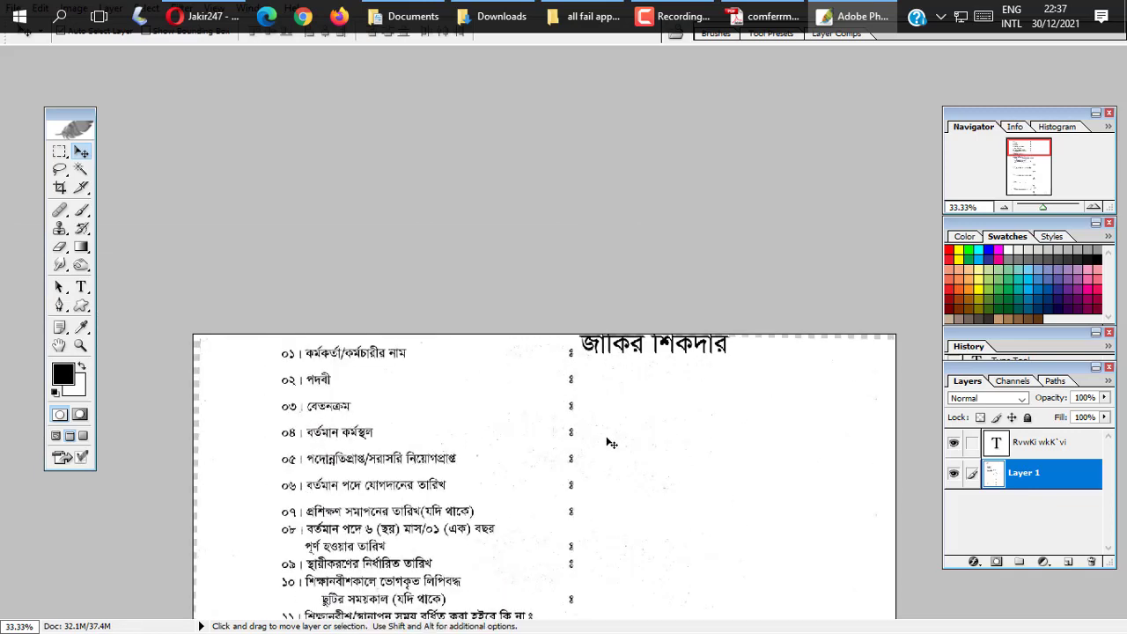
{"action": "left_click", "coordinate": [59, 345]}
{"action": "left_click_drag", "start_coordinate": [487, 443], "coordinate": [452, 276]}
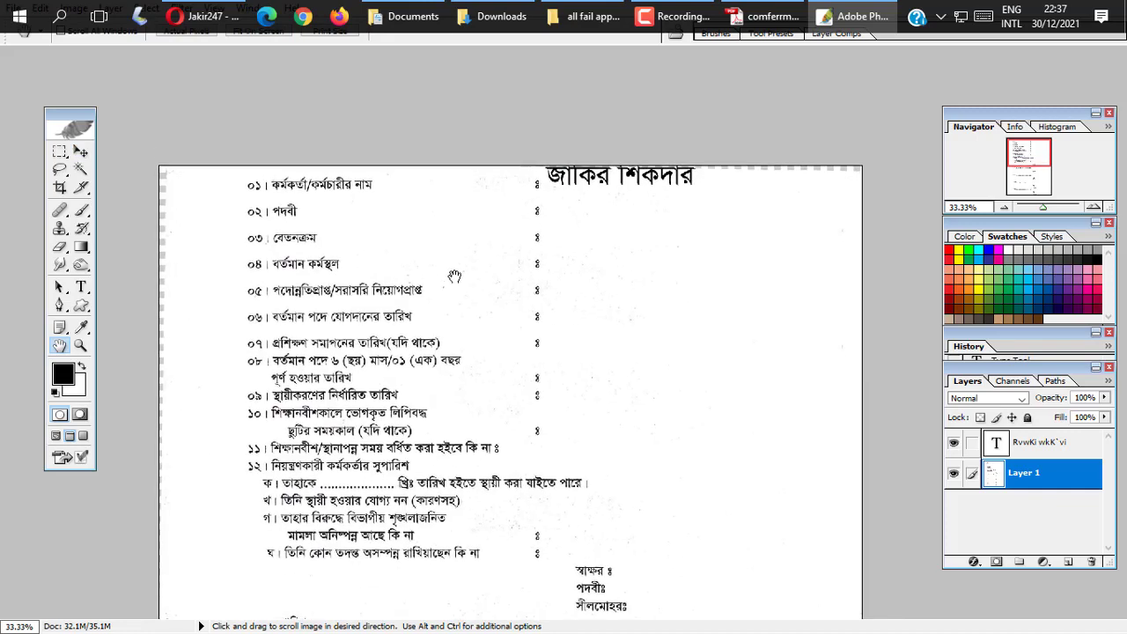
{"action": "left_click", "coordinate": [572, 235], "text": "ctrl"}
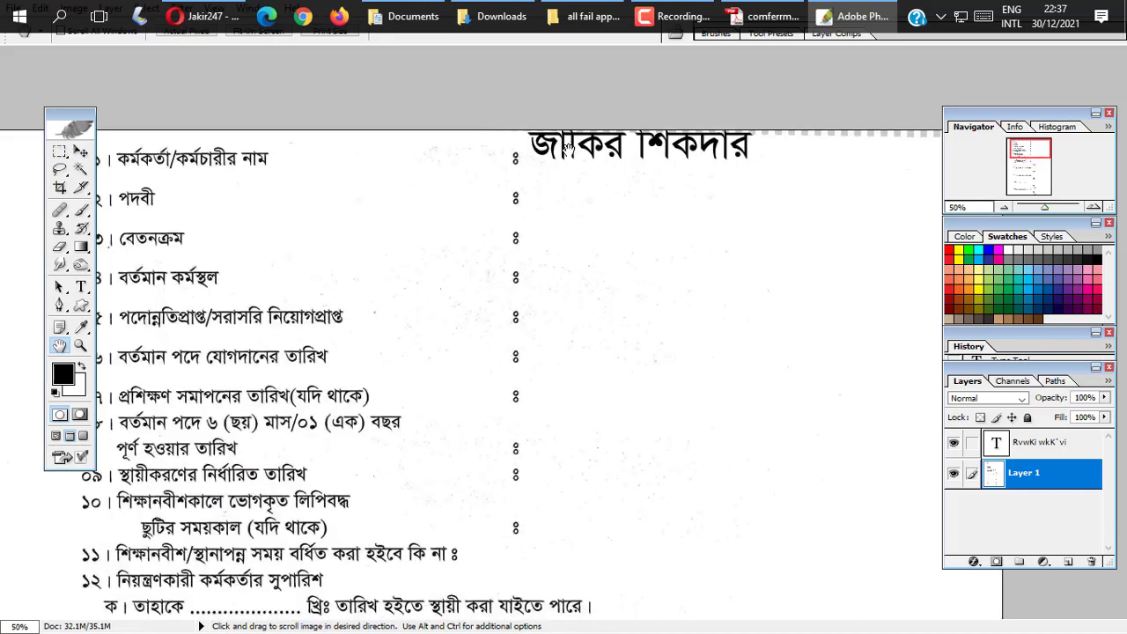
{"action": "left_click", "coordinate": [79, 152]}
{"action": "left_click_drag", "start_coordinate": [550, 152], "coordinate": [552, 172]}
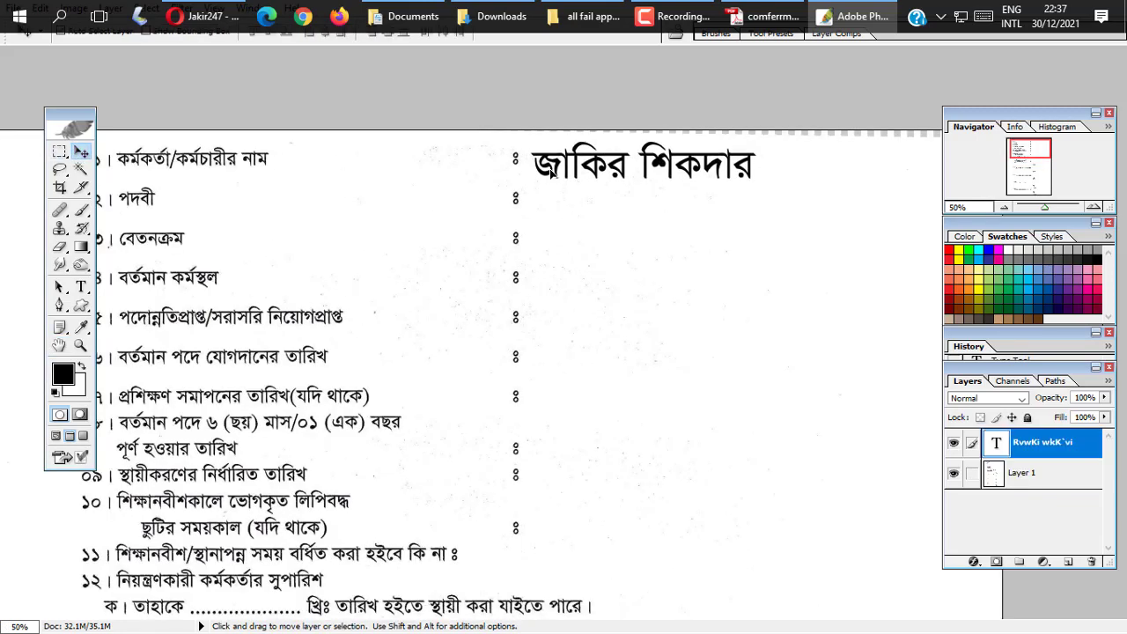
Select the whole name text to change its font size.
{"action": "left_click", "coordinate": [81, 287]}
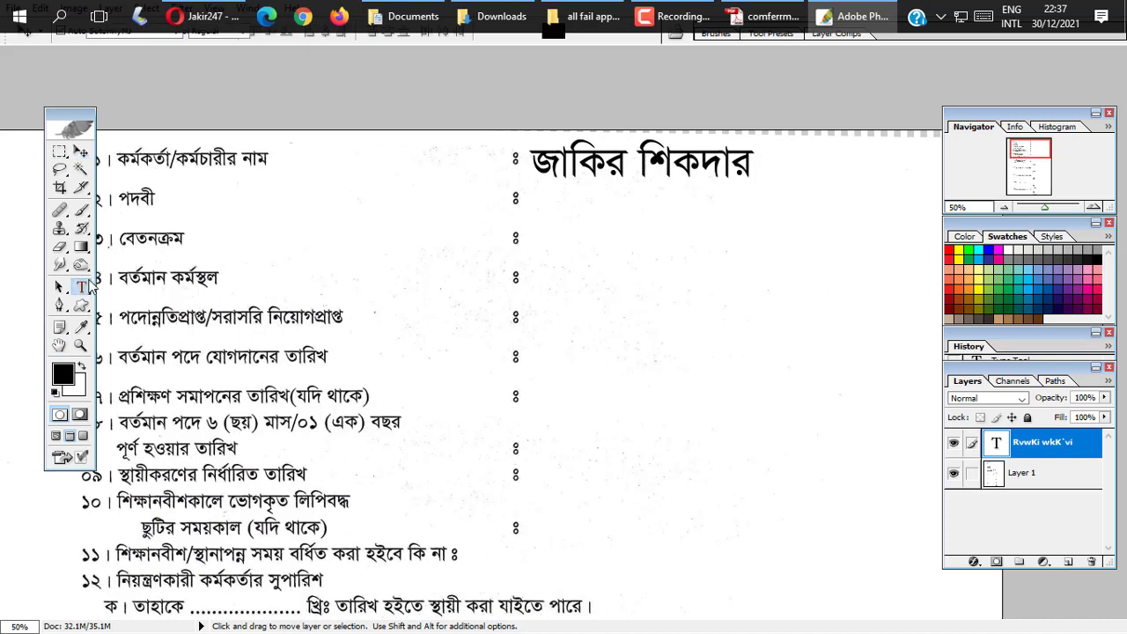
{"action": "key", "text": "v"}
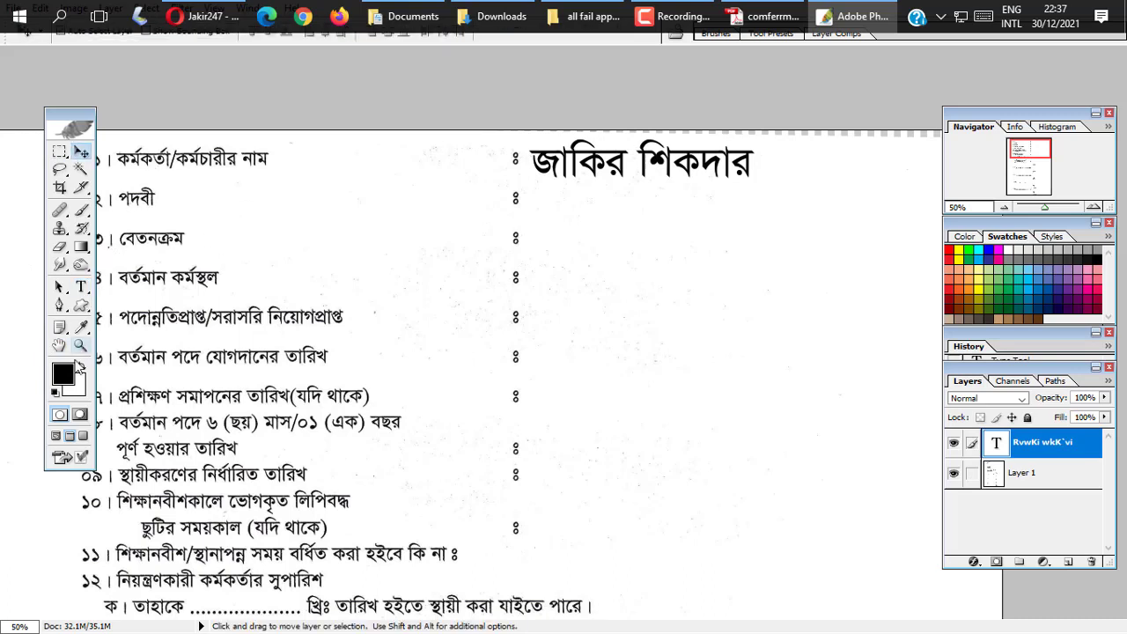
{"action": "left_click", "coordinate": [57, 435]}
{"action": "key", "text": "ctrl+minus"}
{"action": "key", "text": "ctrl+minus"}
{"action": "key", "text": "ctrl+minus"}
{"action": "key", "text": "t"}
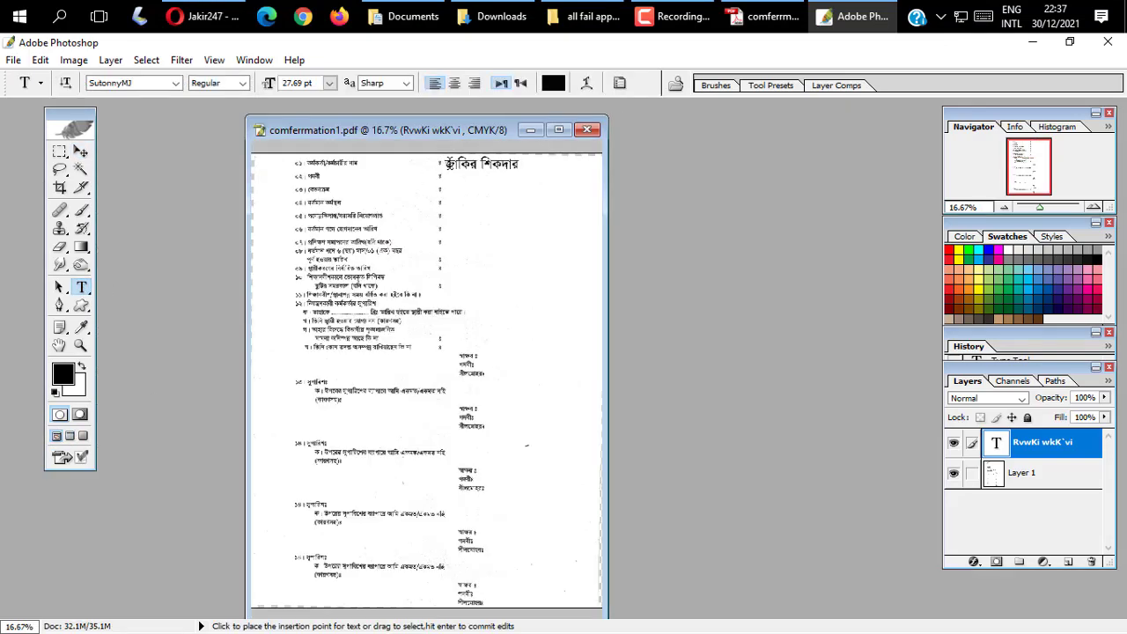
{"action": "left_click_drag", "start_coordinate": [445, 164], "coordinate": [539, 162]}
{"action": "left_click", "coordinate": [329, 83]}
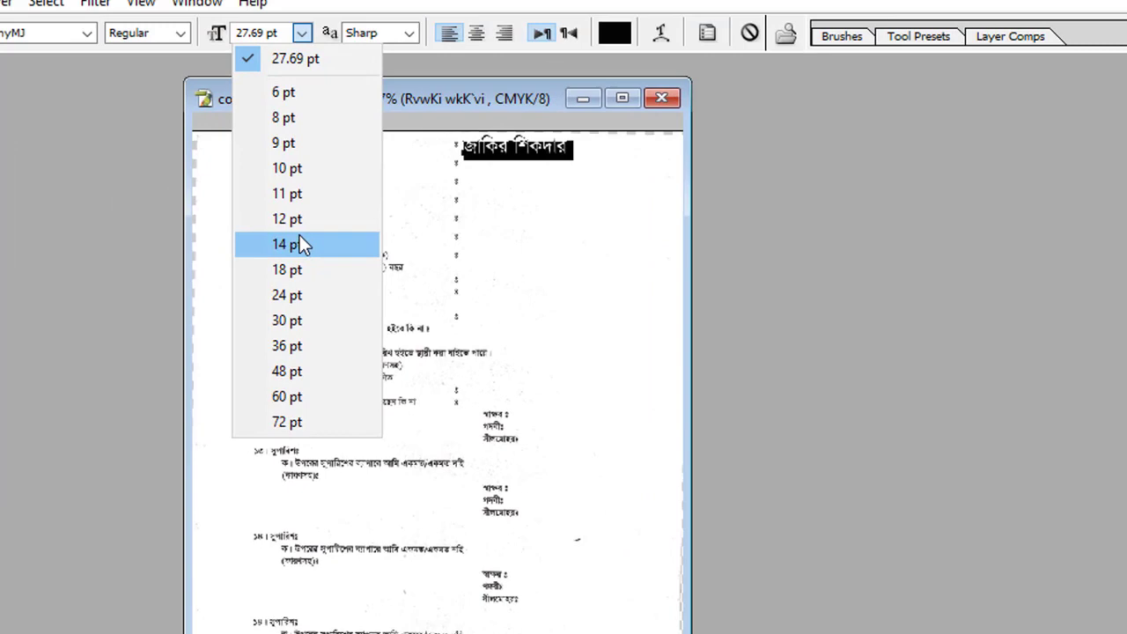
Set the name text to 14 pt and zoom in around the top fields.
{"action": "left_click", "coordinate": [319, 233]}
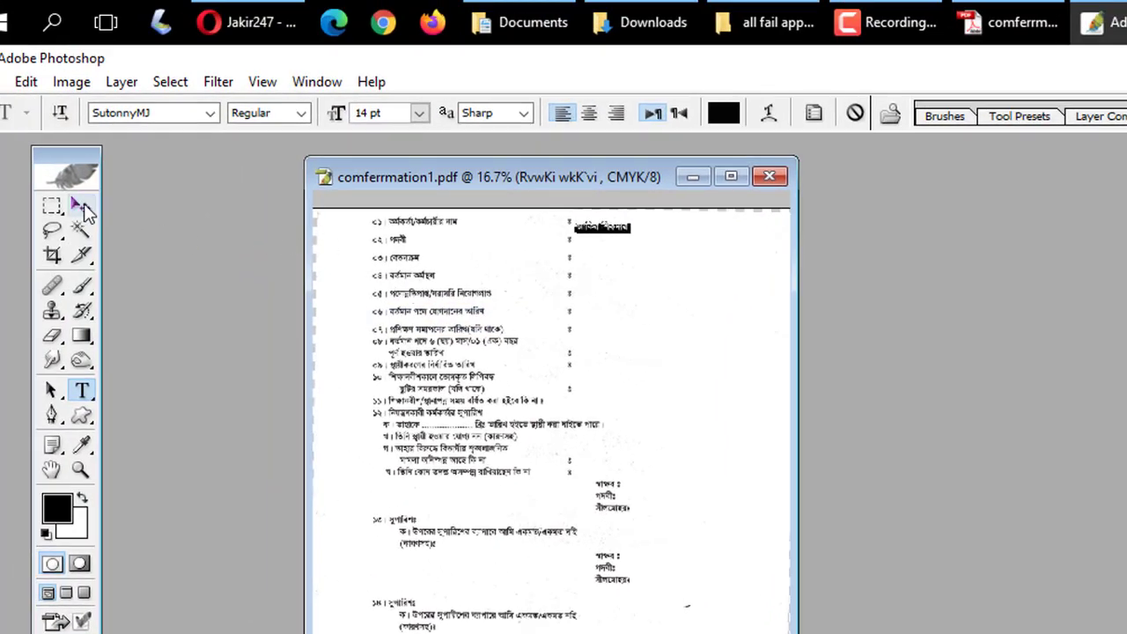
{"action": "left_click", "coordinate": [81, 206]}
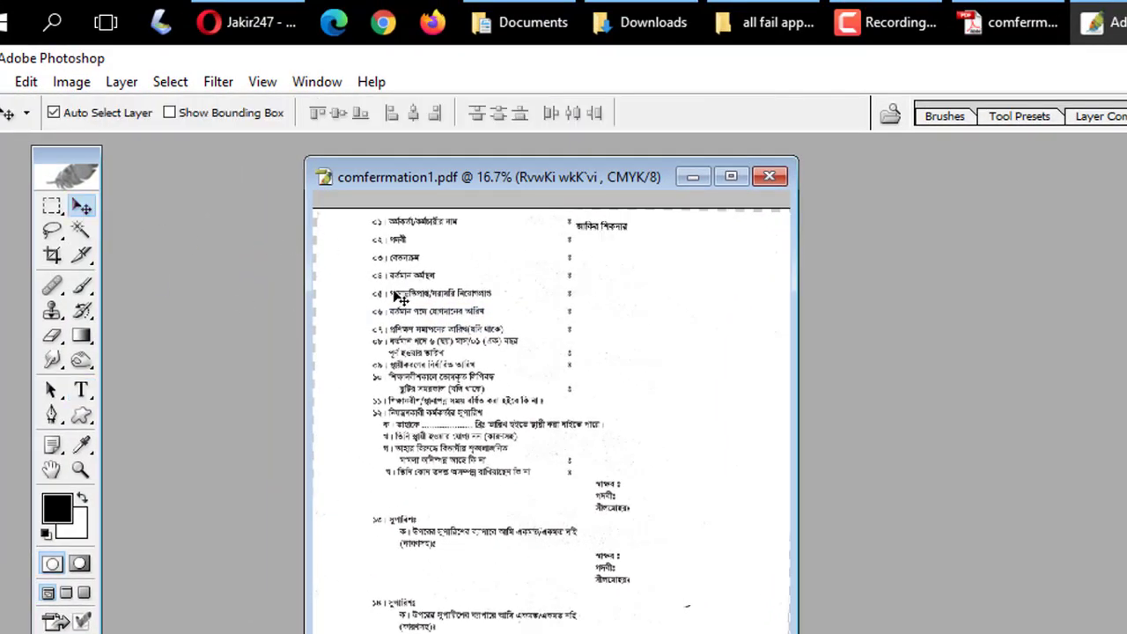
{"action": "key", "text": "ctrl+plus"}
{"action": "key", "text": "ctrl+plus"}
{"action": "key", "text": "ctrl+plus"}
{"action": "scroll", "coordinate": [554, 296], "scroll_direction": "up", "scroll_amount": 2}
{"action": "scroll", "coordinate": [669, 353], "scroll_direction": "up", "scroll_amount": 3}
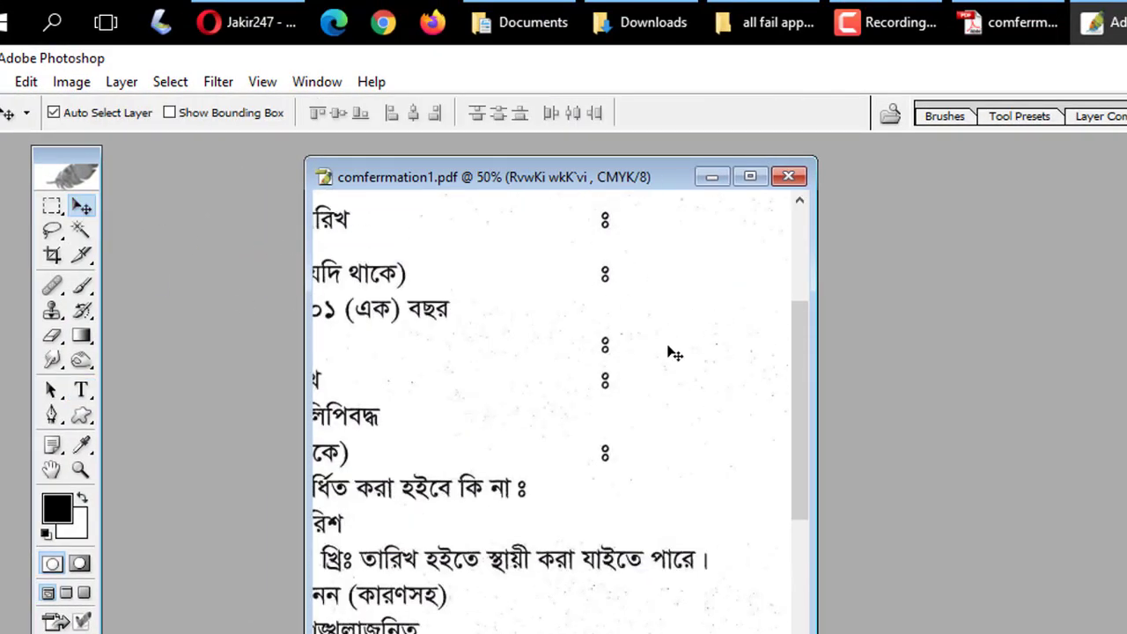
{"action": "scroll", "coordinate": [669, 361], "scroll_direction": "up", "scroll_amount": 5}
{"action": "scroll", "coordinate": [676, 343], "scroll_direction": "up", "scroll_amount": 1}
{"action": "key", "text": "ctrl+plus"}
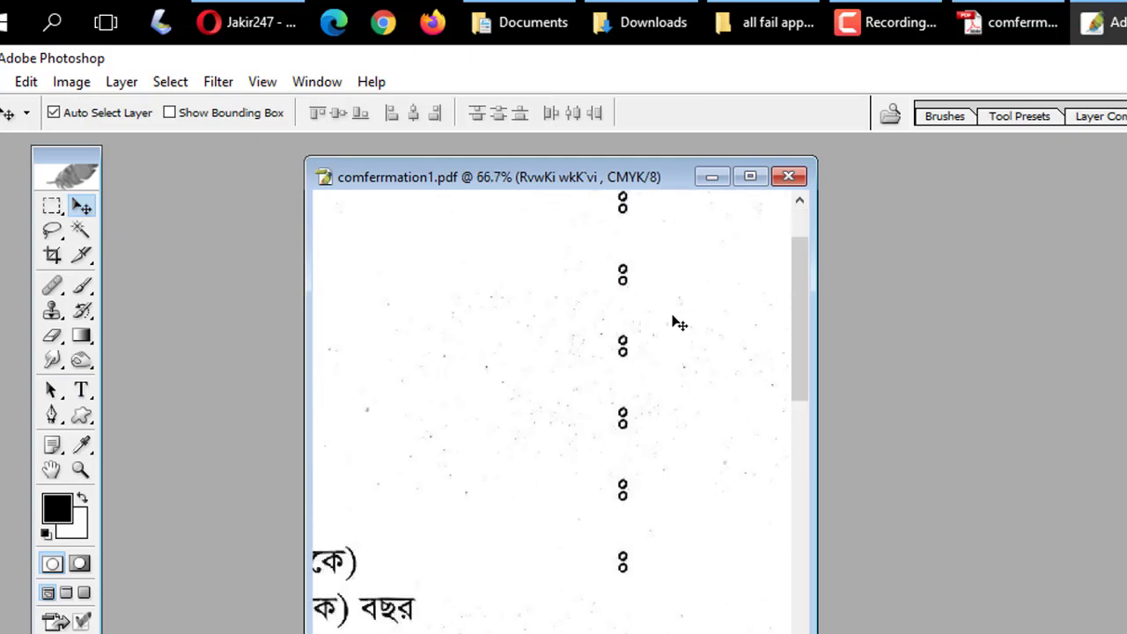
{"action": "key", "text": "ctrl+minus"}
{"action": "key", "text": "ctrl+minus"}
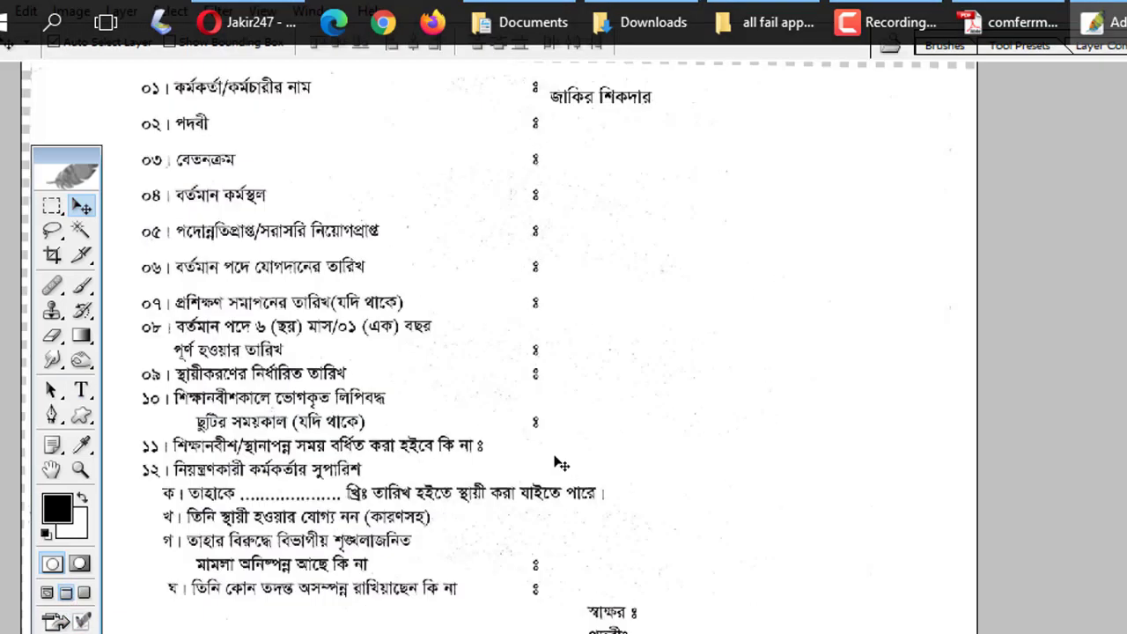
{"action": "left_click", "coordinate": [628, 285], "text": "ctrl"}
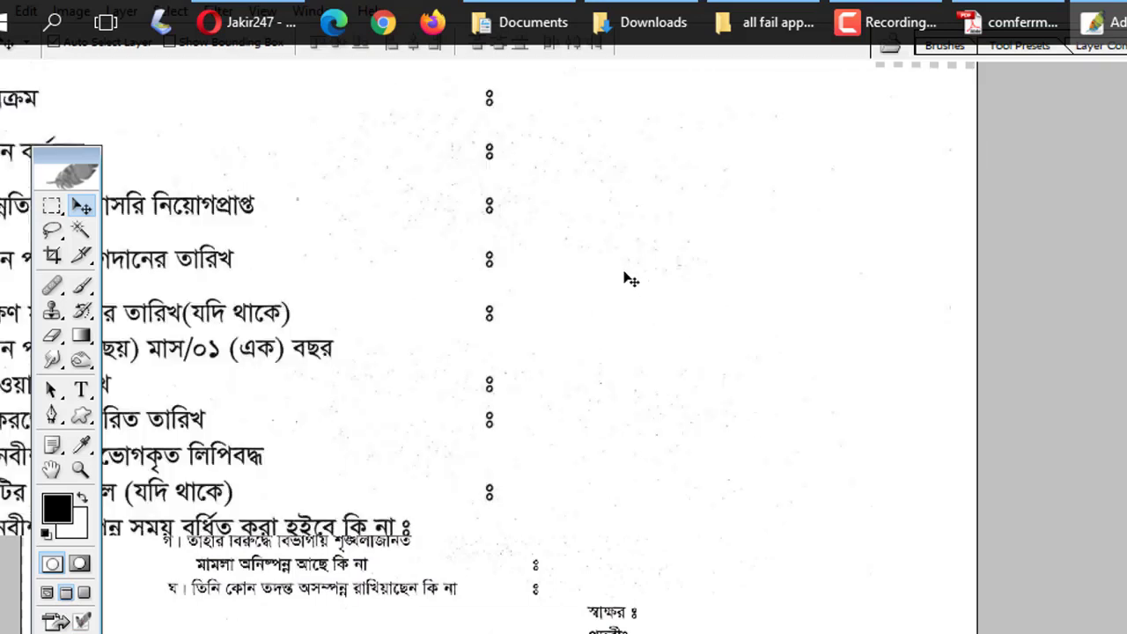
Nudge the name level with row 01 and Alt-drag a copy into row 02.
{"action": "left_click", "coordinate": [52, 469]}
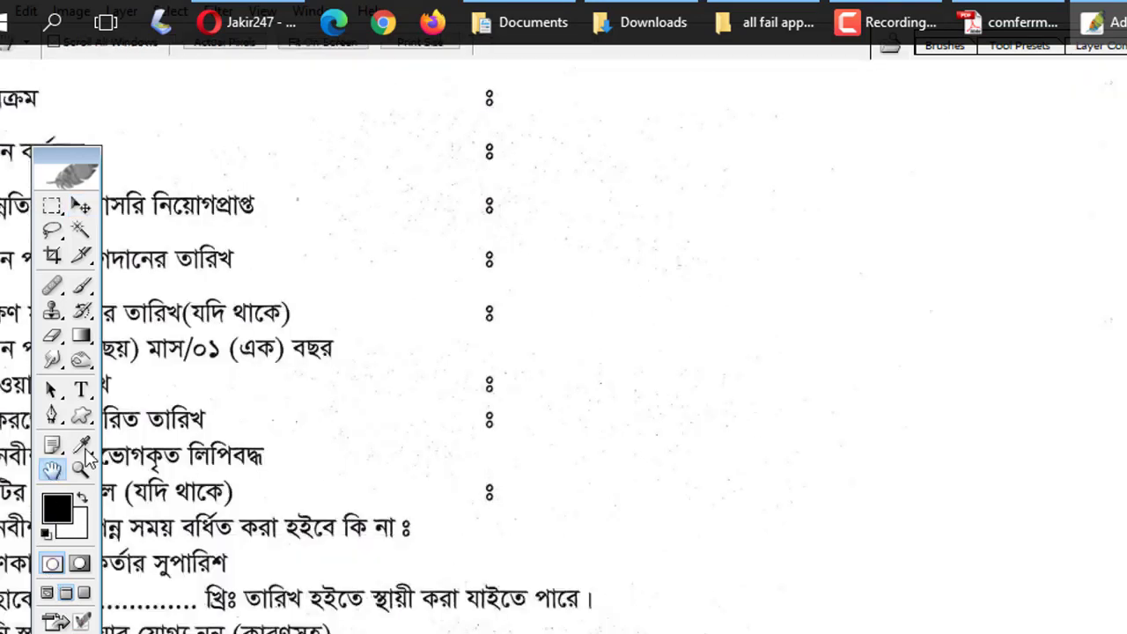
{"action": "left_click_drag", "start_coordinate": [459, 105], "coordinate": [580, 445]}
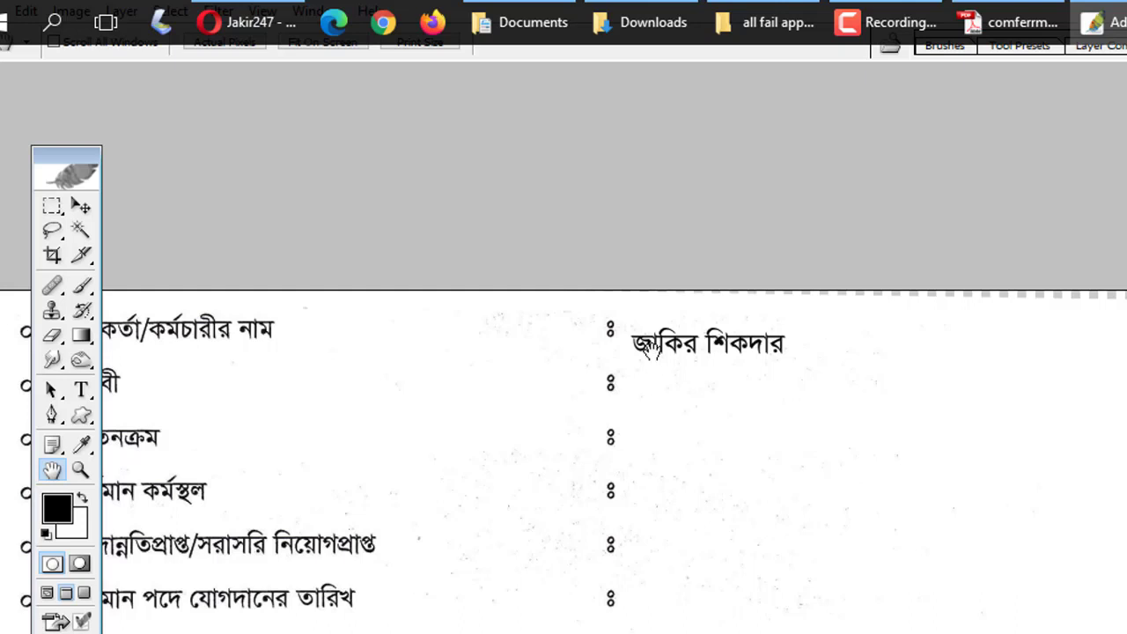
{"action": "left_click", "coordinate": [81, 208]}
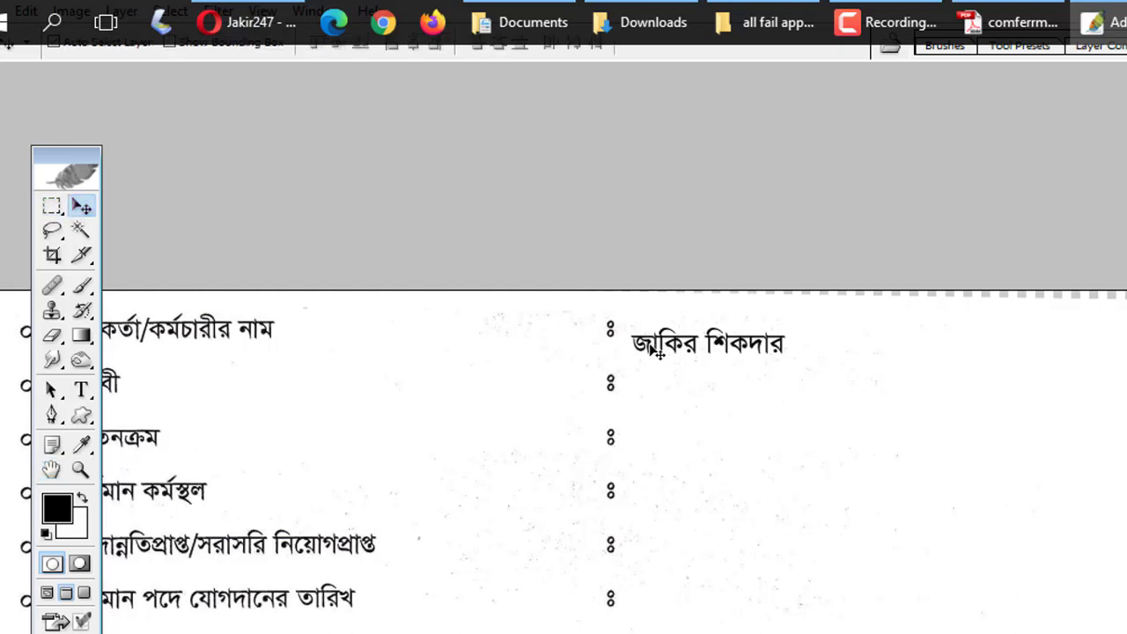
{"action": "left_click_drag", "start_coordinate": [647, 345], "coordinate": [650, 334]}
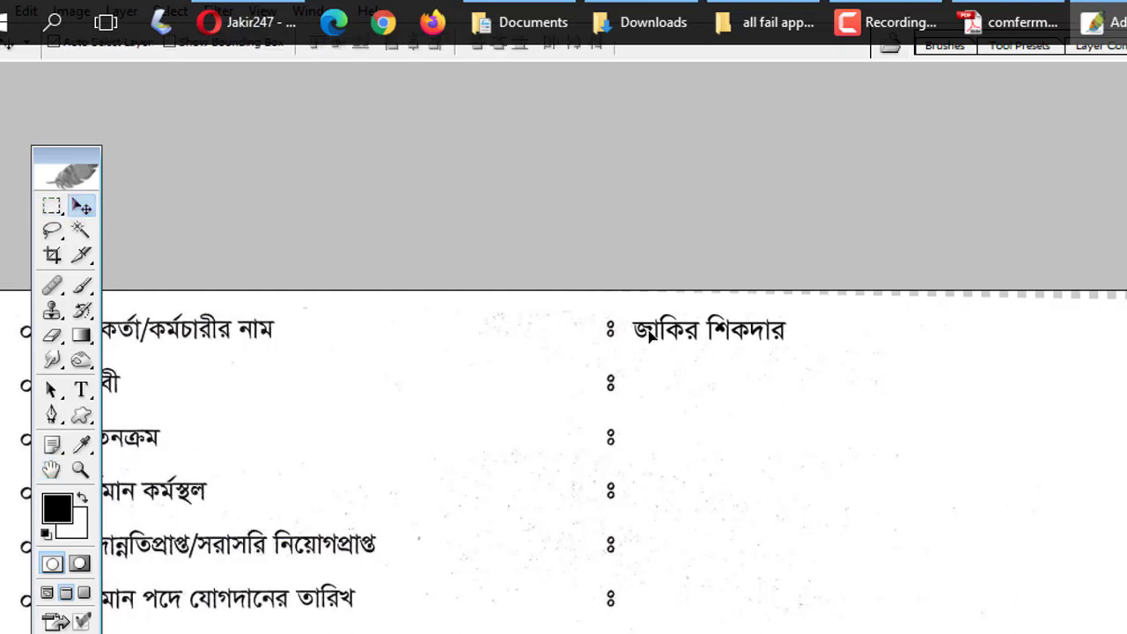
{"action": "left_click", "coordinate": [51, 469]}
{"action": "left_click_drag", "start_coordinate": [246, 470], "coordinate": [396, 414]}
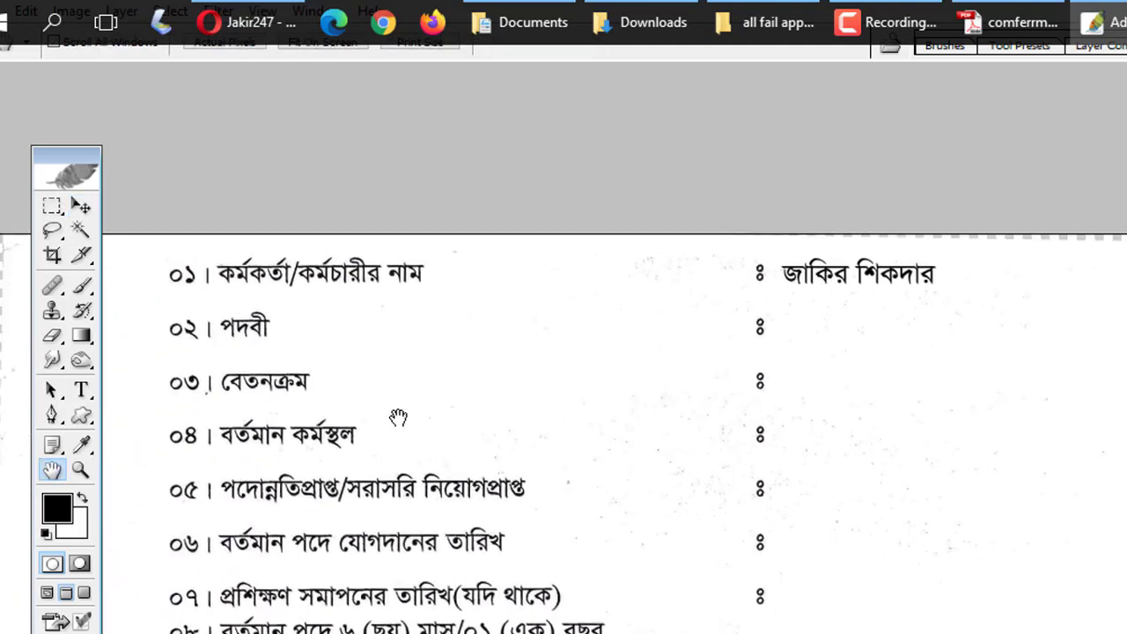
{"action": "left_click", "coordinate": [81, 389]}
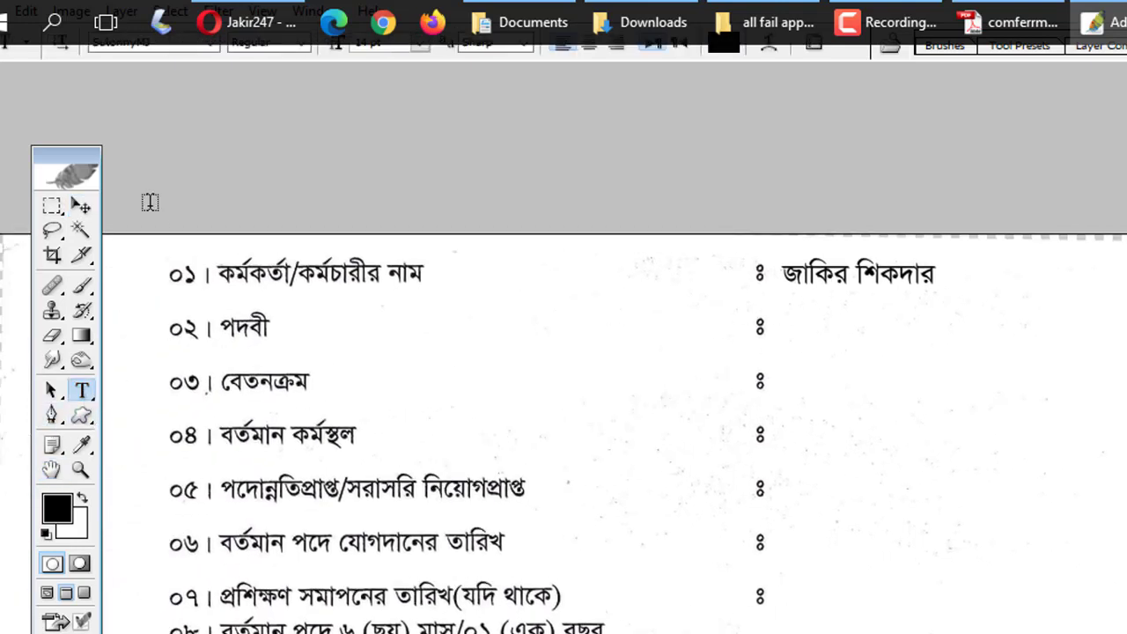
{"action": "left_click", "coordinate": [81, 206]}
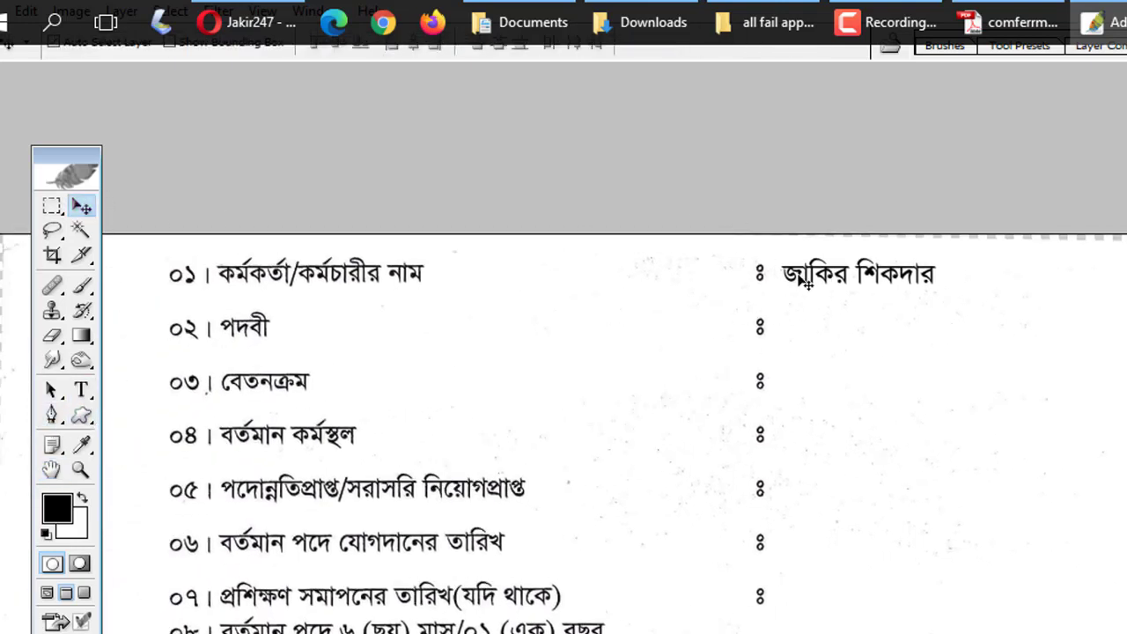
{"action": "left_click_drag", "start_coordinate": [807, 278], "coordinate": [807, 331], "text": "alt"}
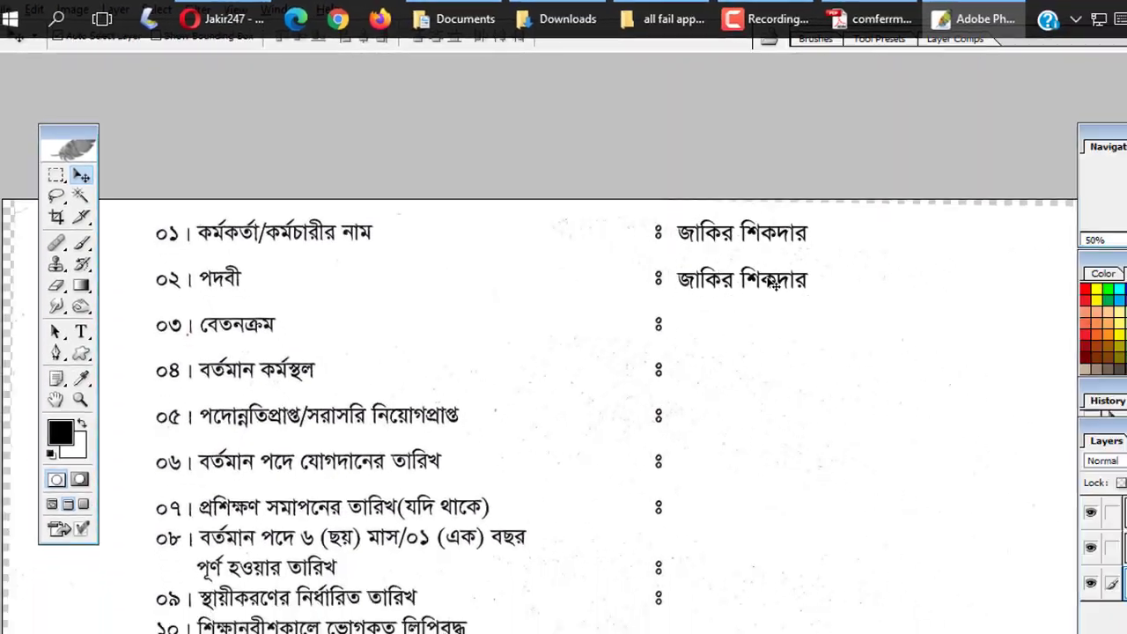
Undo the accidental Layer 1 copy and Alt-drag a name copy into row 03.
{"action": "left_click_drag", "start_coordinate": [680, 247], "coordinate": [674, 269]}
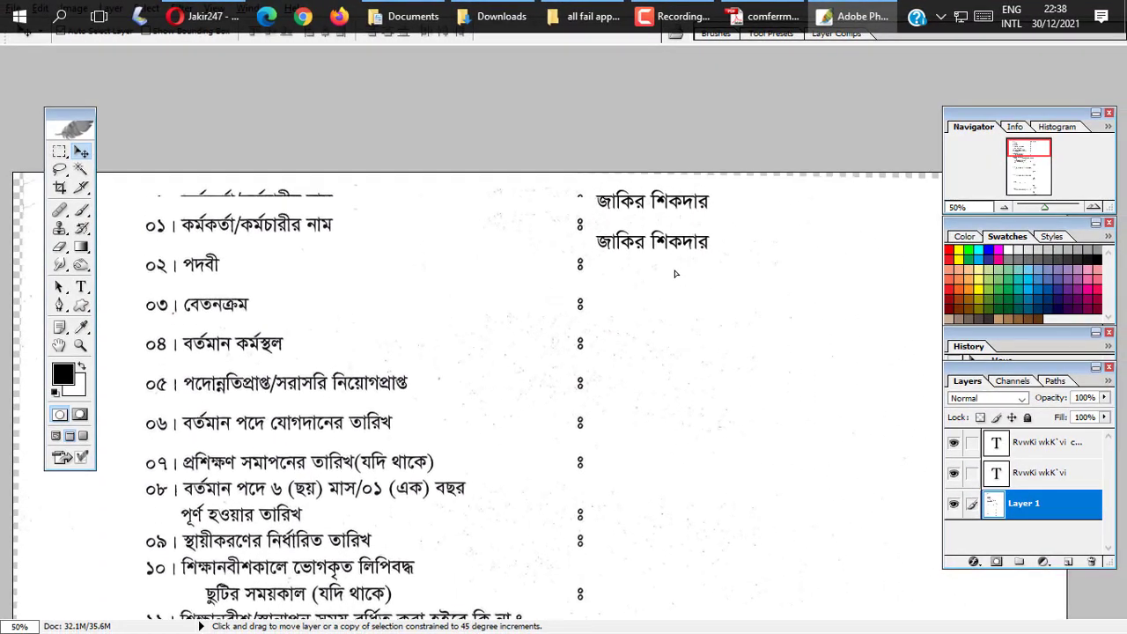
{"action": "key", "text": "ctrl+z"}
{"action": "left_click", "coordinate": [678, 246], "text": "ctrl"}
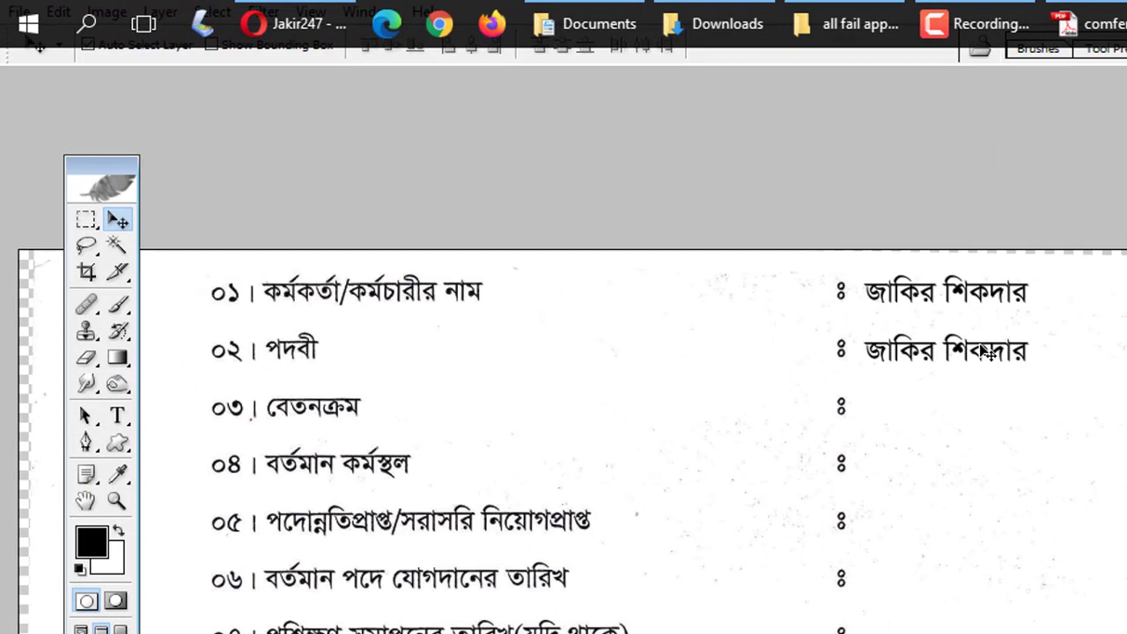
{"action": "left_click_drag", "start_coordinate": [986, 352], "coordinate": [983, 409]}
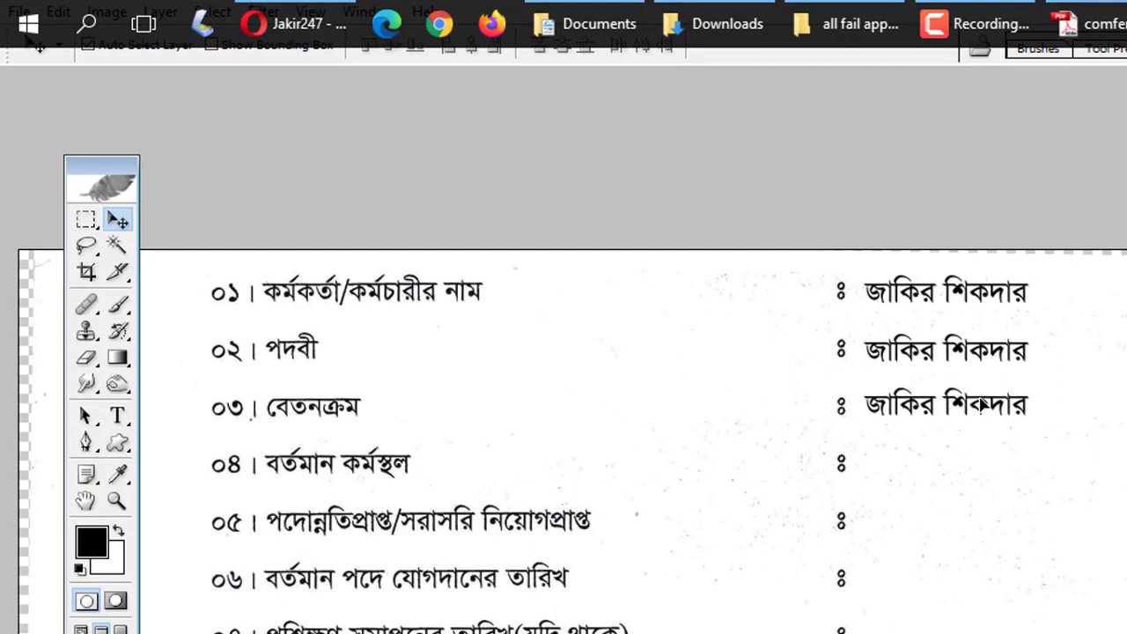
Replace the row 02 text with the designation 'ডাটা এন্ট্রি অপারেটর'.
{"action": "left_click", "coordinate": [118, 415]}
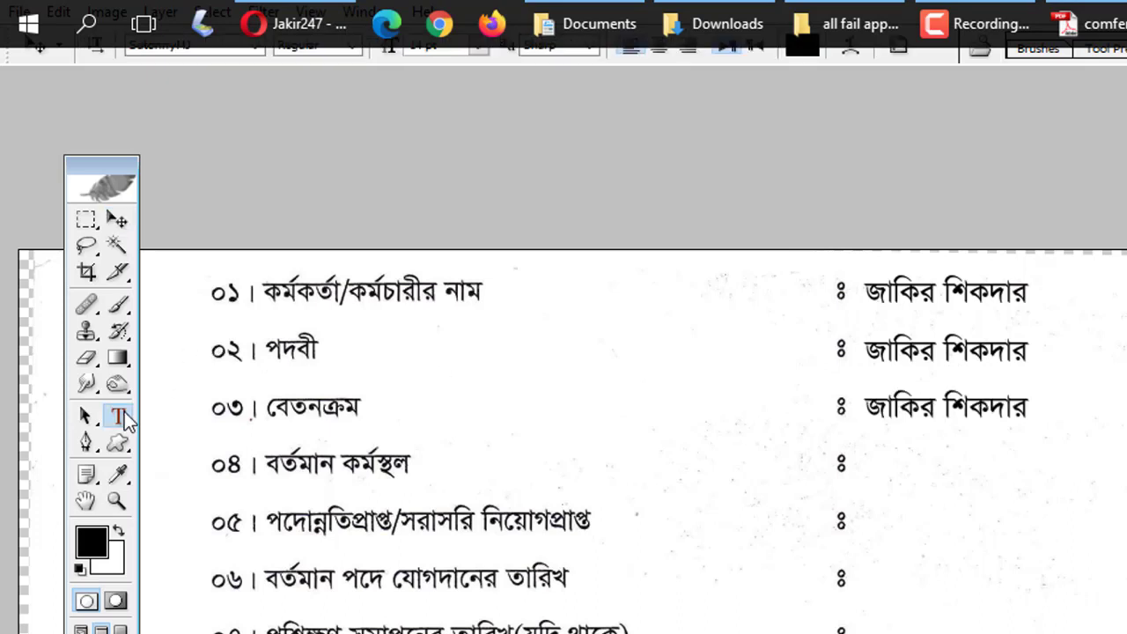
{"action": "left_click_drag", "start_coordinate": [868, 354], "coordinate": [1030, 354]}
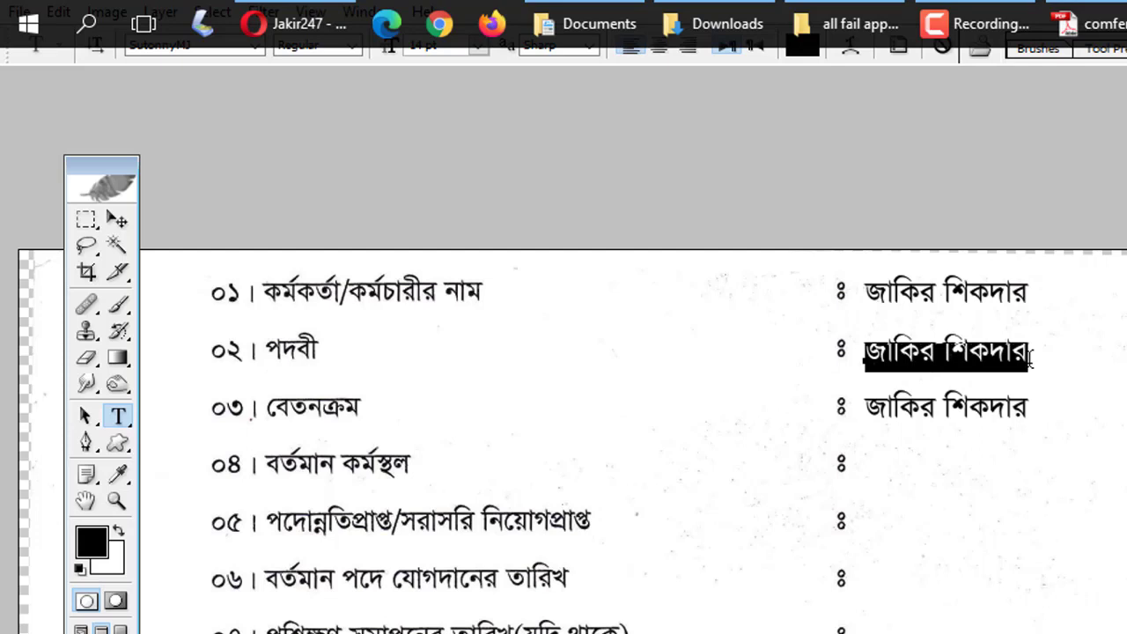
{"action": "type", "text": "ডাটা এি"}
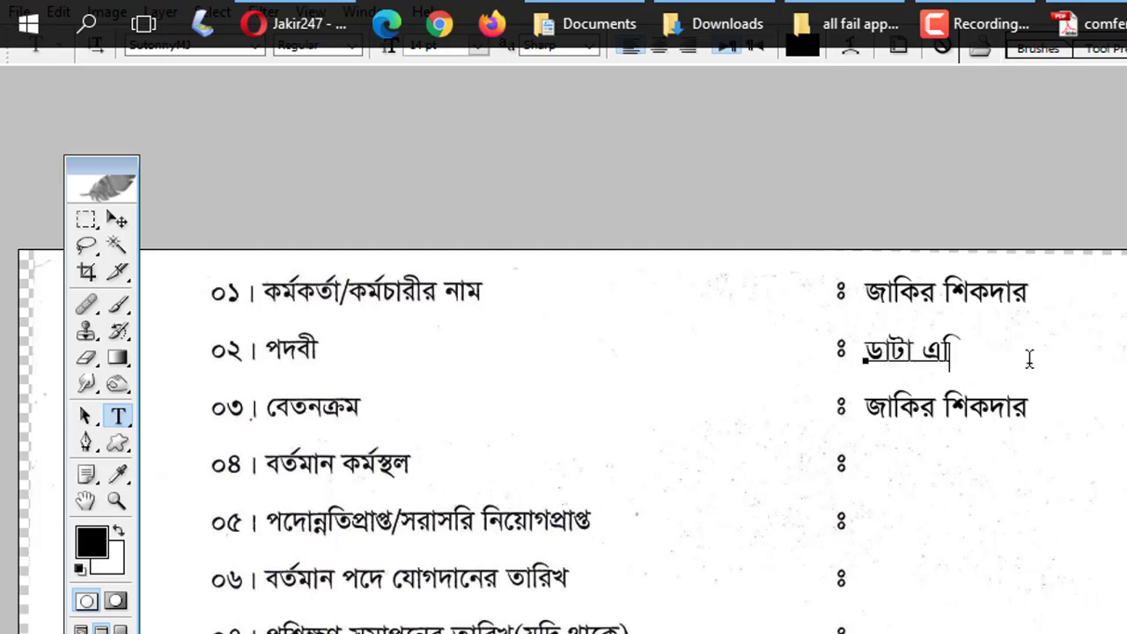
{"action": "type", "text": "ন্টি"}
{"action": "type", "text": " অপ"}
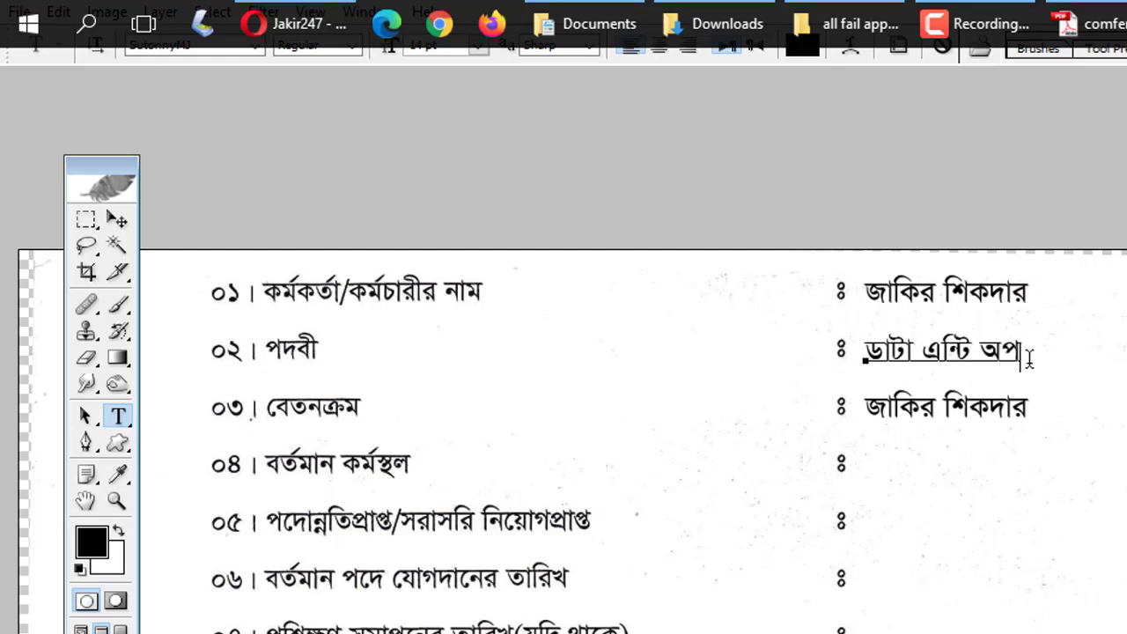
{"action": "type", "text": "ারেটর"}
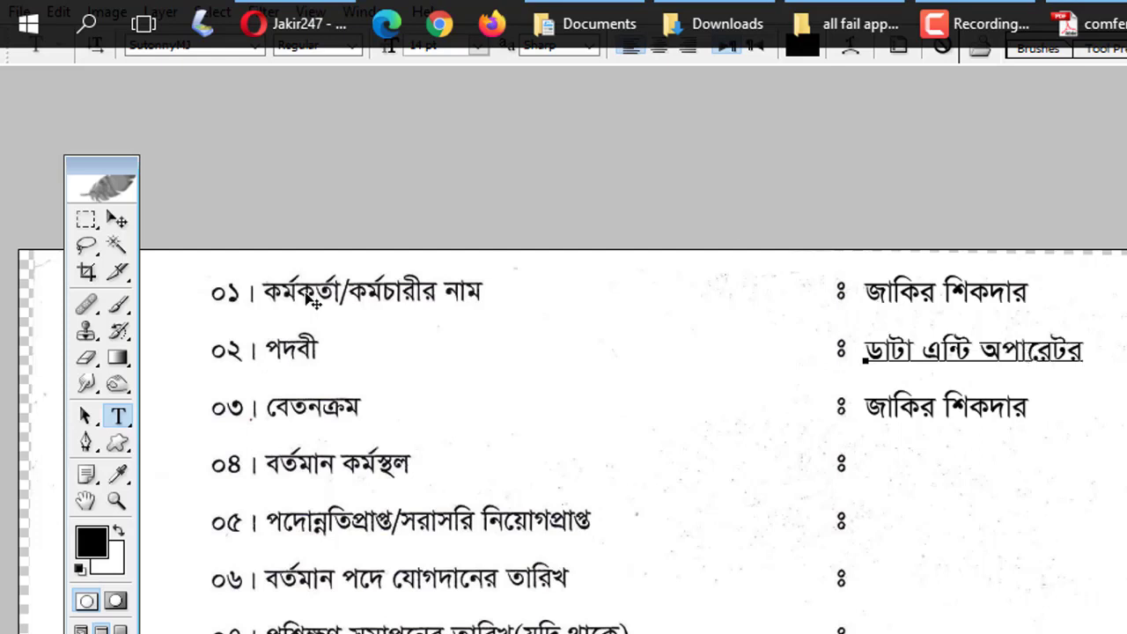
{"action": "left_click", "coordinate": [117, 220]}
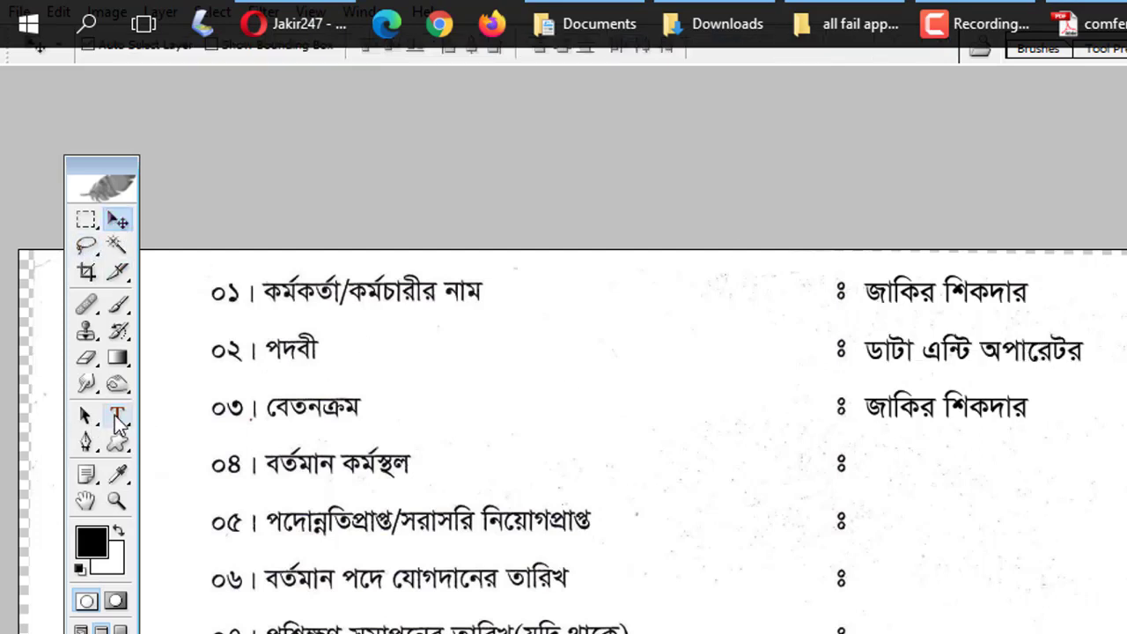
{"action": "left_click", "coordinate": [117, 414]}
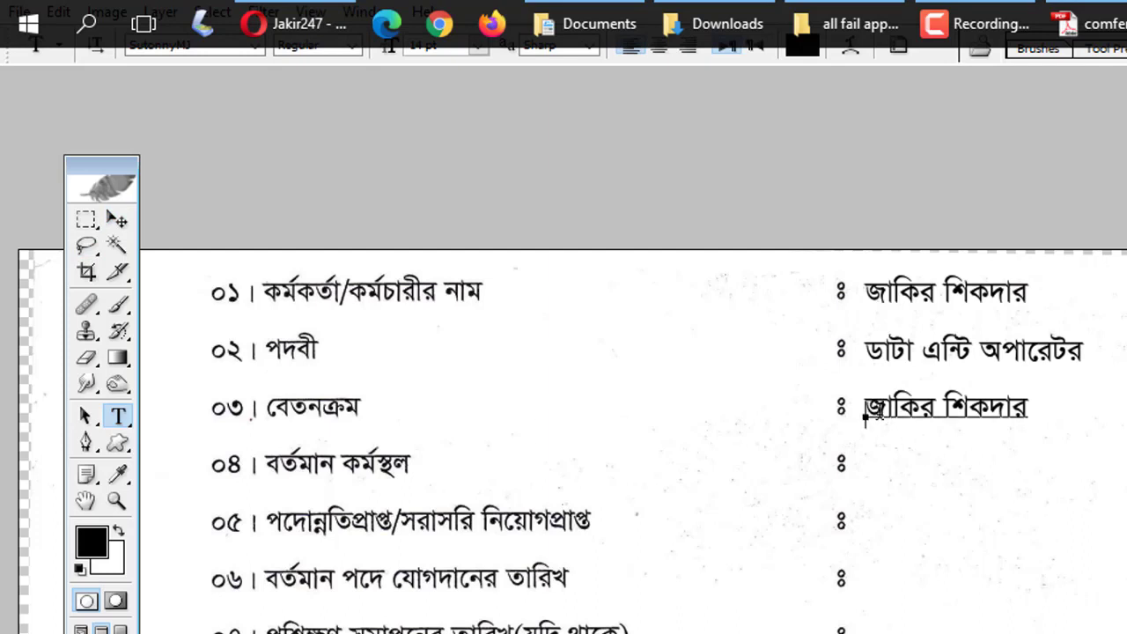
{"action": "left_click_drag", "start_coordinate": [876, 412], "coordinate": [1026, 403]}
{"action": "type", "text": "১৪"}
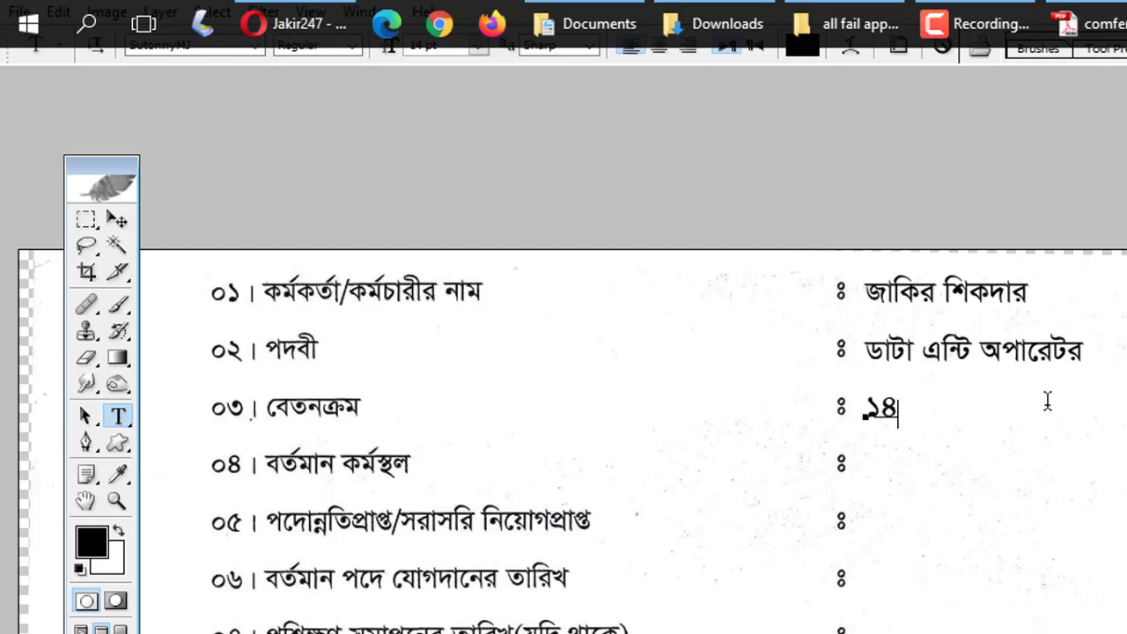
{"action": "type", "text": "০০০-১"}
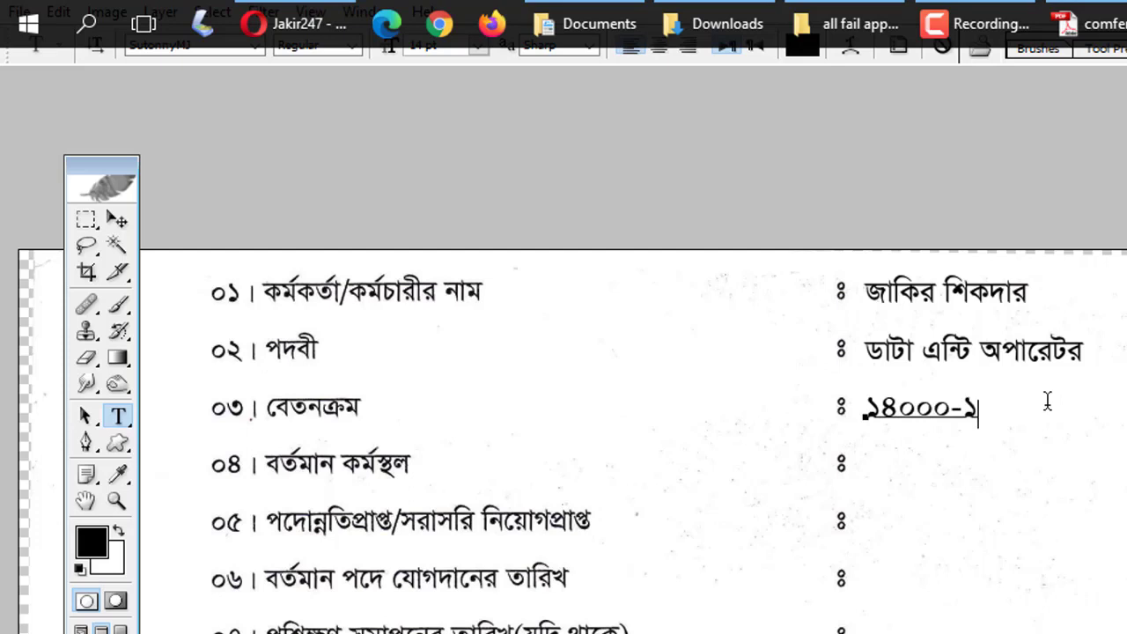
{"action": "type", "text": "৯০০০"}
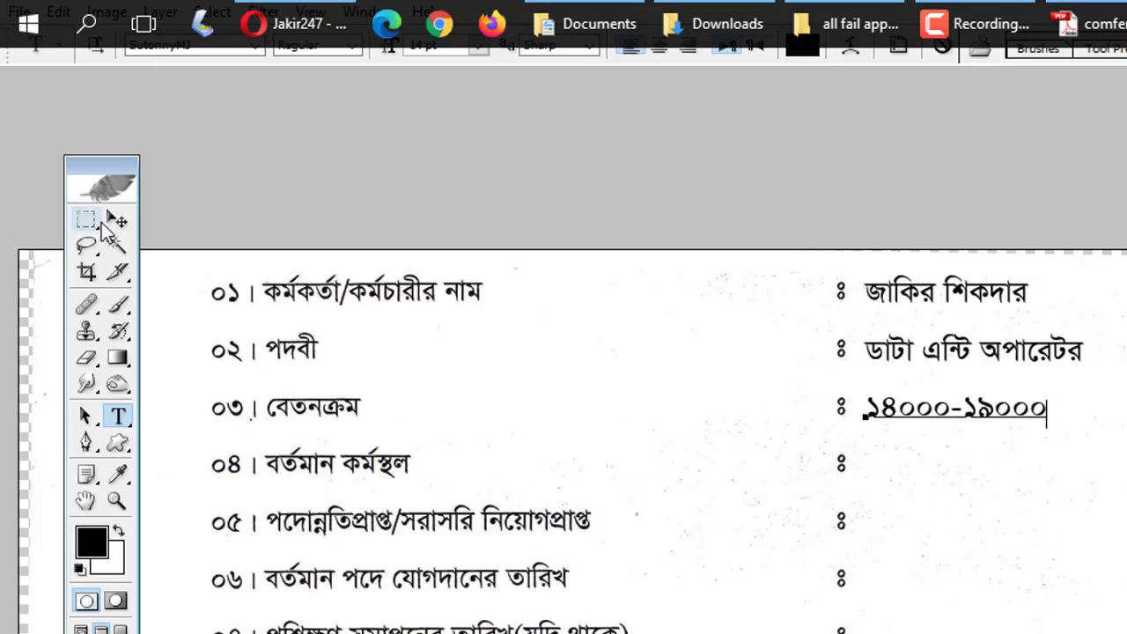
{"action": "left_click", "coordinate": [117, 219]}
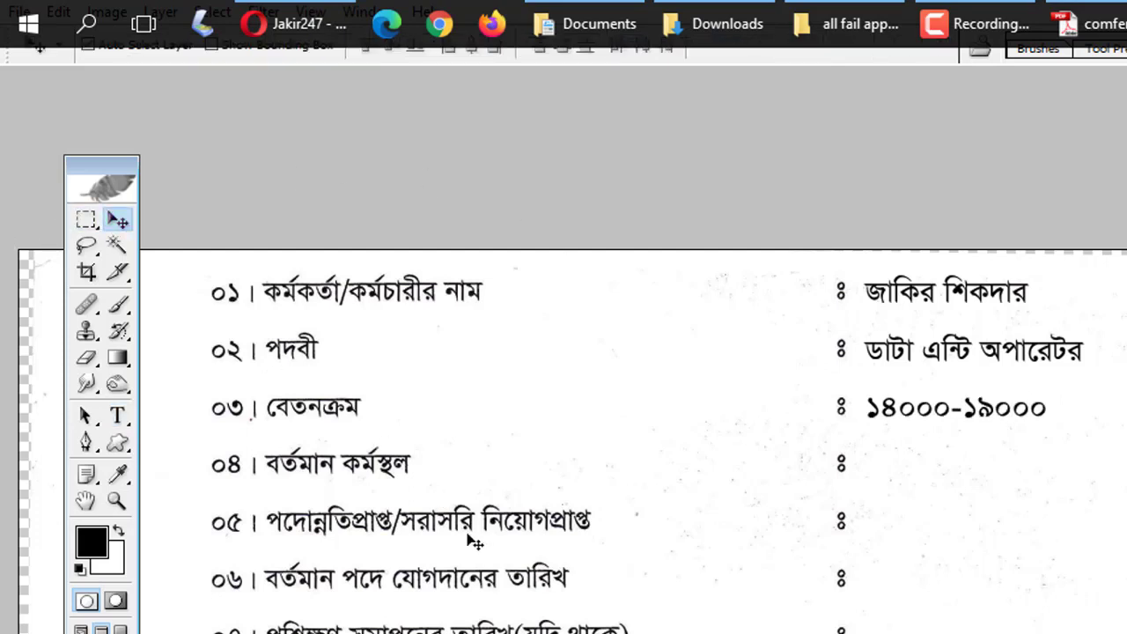
{"action": "key", "text": "ctrl+minus"}
{"action": "key", "text": "ctrl+minus"}
{"action": "key", "text": "ctrl+minus"}
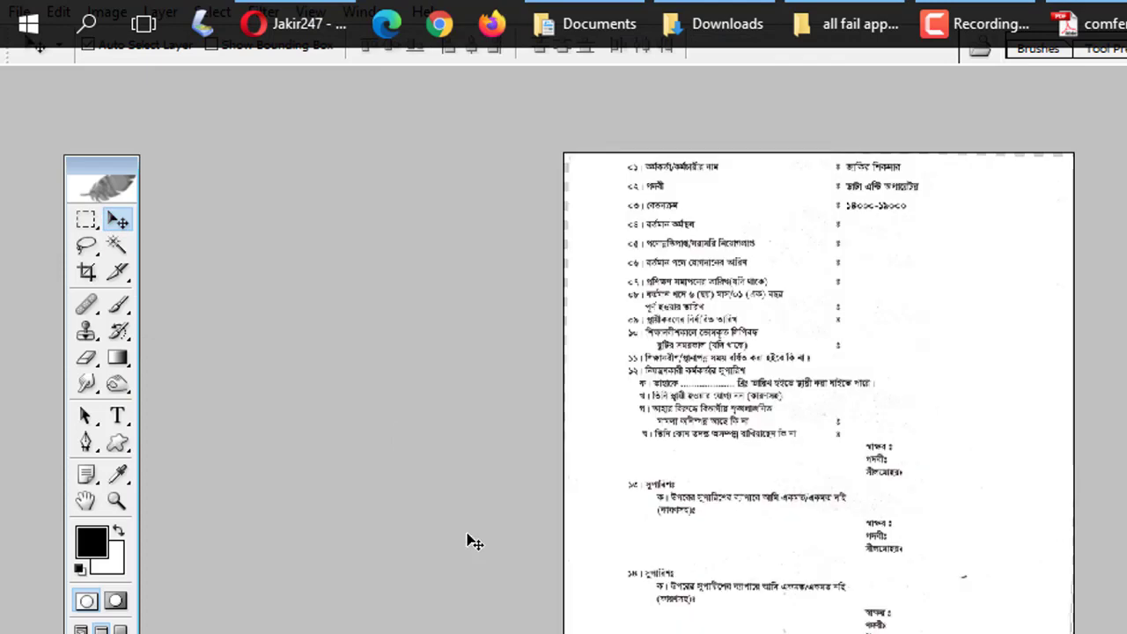
{"action": "key", "text": "ctrl+plus"}
{"action": "key", "text": "ctrl+plus"}
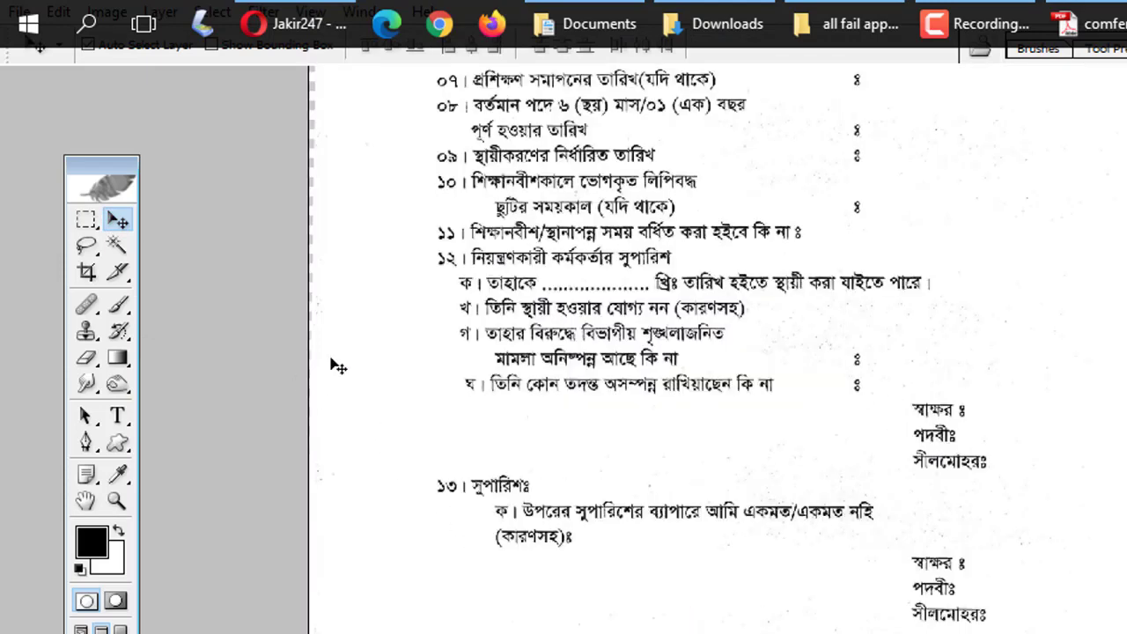
{"action": "scroll", "coordinate": [821, 446], "scroll_direction": "up", "scroll_amount": 1}
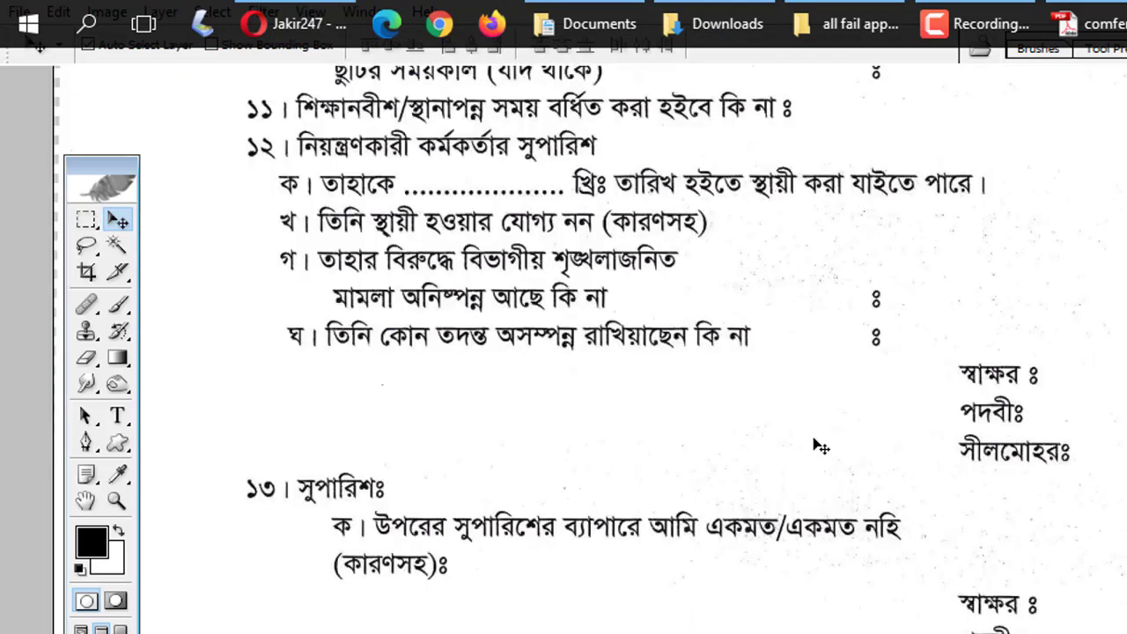
{"action": "scroll", "coordinate": [821, 446], "scroll_direction": "up", "scroll_amount": 1}
{"action": "left_click", "coordinate": [85, 500]}
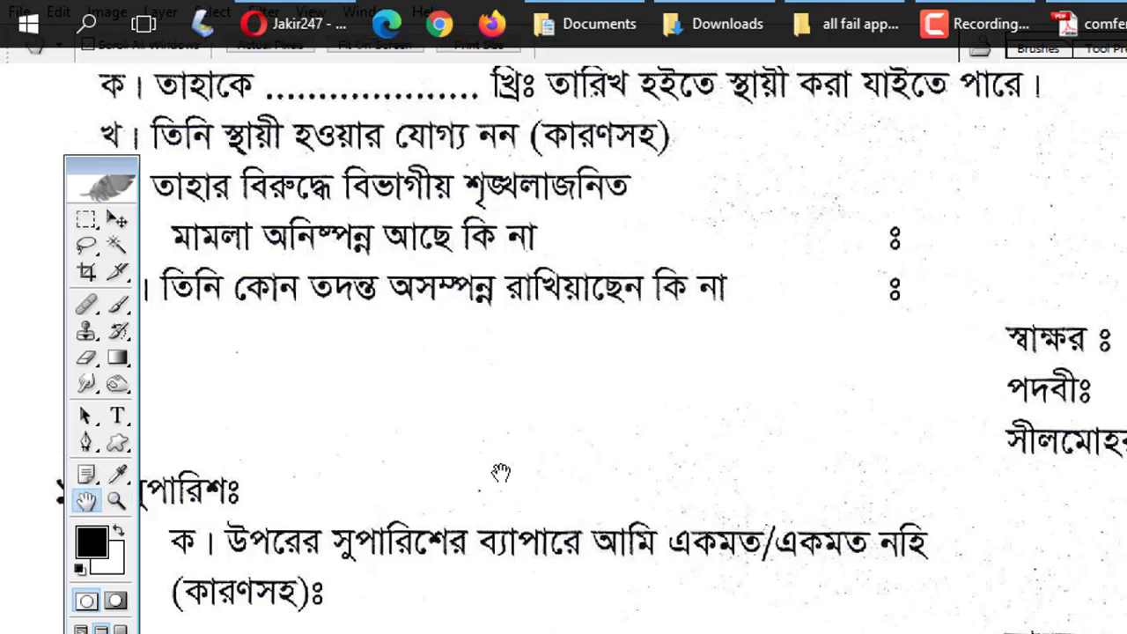
{"action": "left_click_drag", "start_coordinate": [503, 470], "coordinate": [277, 617]}
{"action": "scroll", "coordinate": [765, 621], "scroll_direction": "up", "scroll_amount": 3}
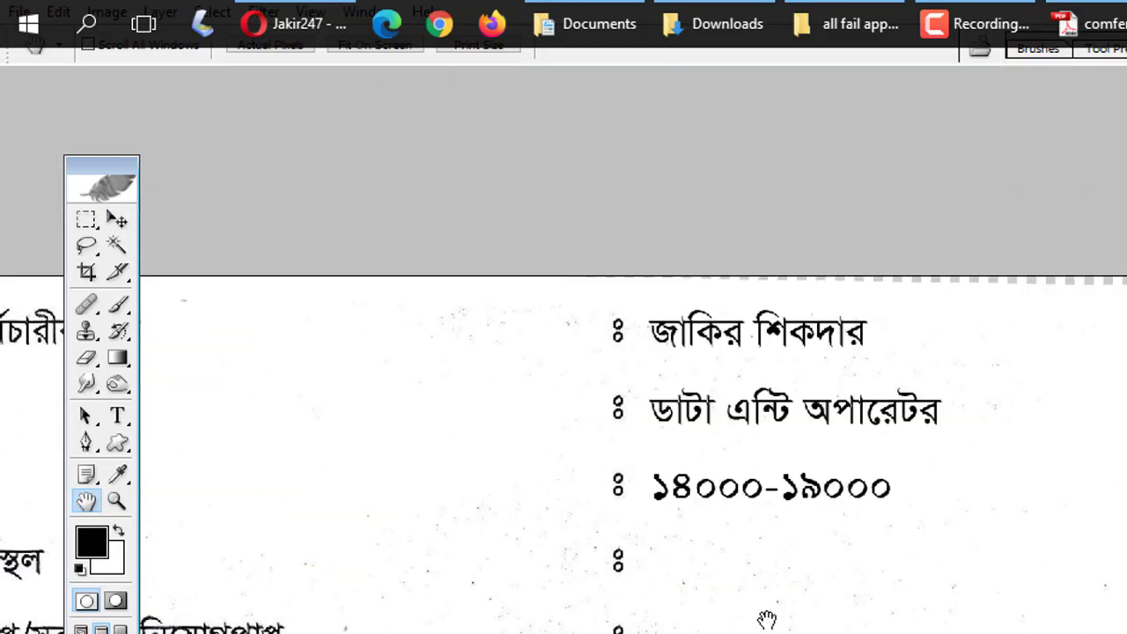
{"action": "scroll", "coordinate": [766, 618], "scroll_direction": "up", "scroll_amount": 1}
{"action": "scroll", "coordinate": [766, 619], "scroll_direction": "down", "scroll_amount": 2}
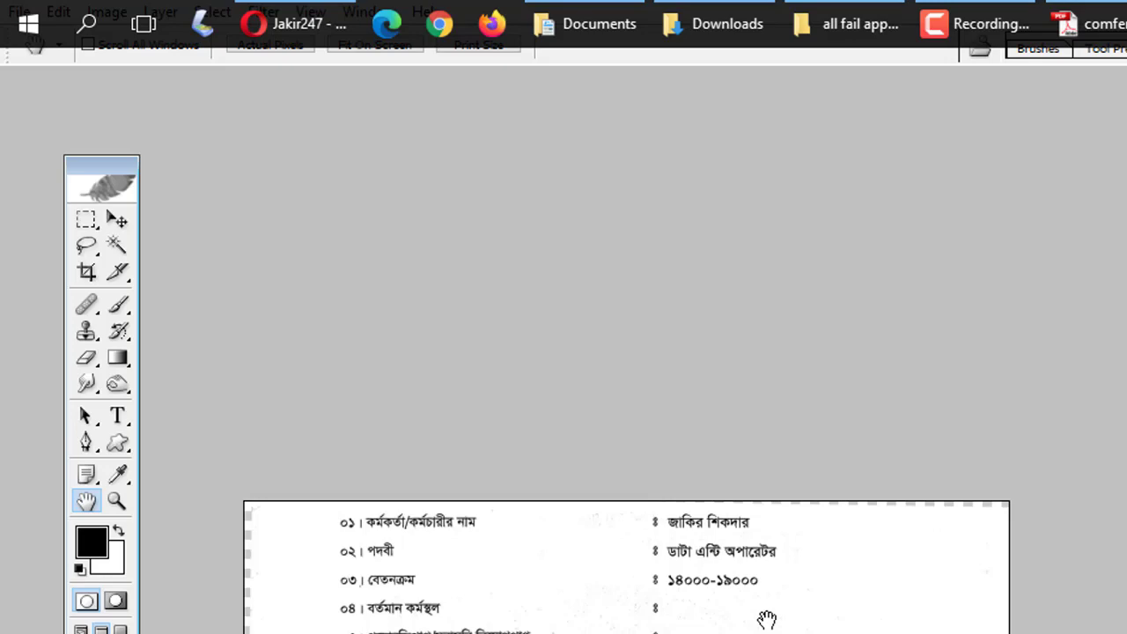
{"action": "scroll", "coordinate": [766, 619], "scroll_direction": "up", "scroll_amount": 1}
{"action": "scroll", "coordinate": [766, 619], "scroll_direction": "up", "scroll_amount": 1}
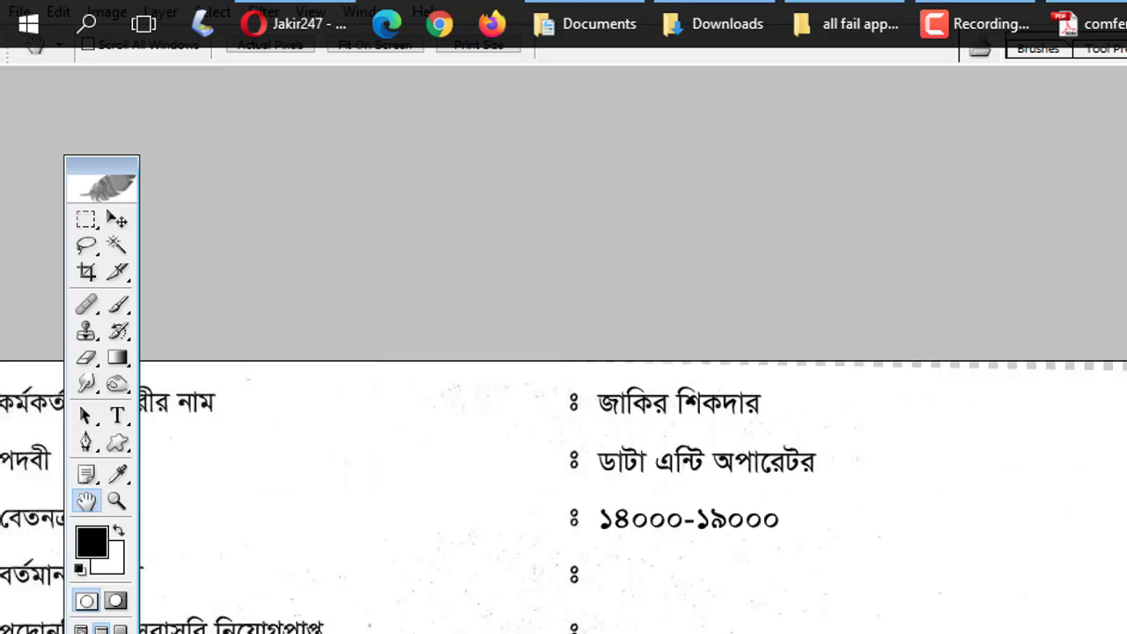
{"action": "scroll", "coordinate": [765, 619], "scroll_direction": "up", "scroll_amount": 1}
{"action": "left_click_drag", "start_coordinate": [334, 587], "coordinate": [519, 513]}
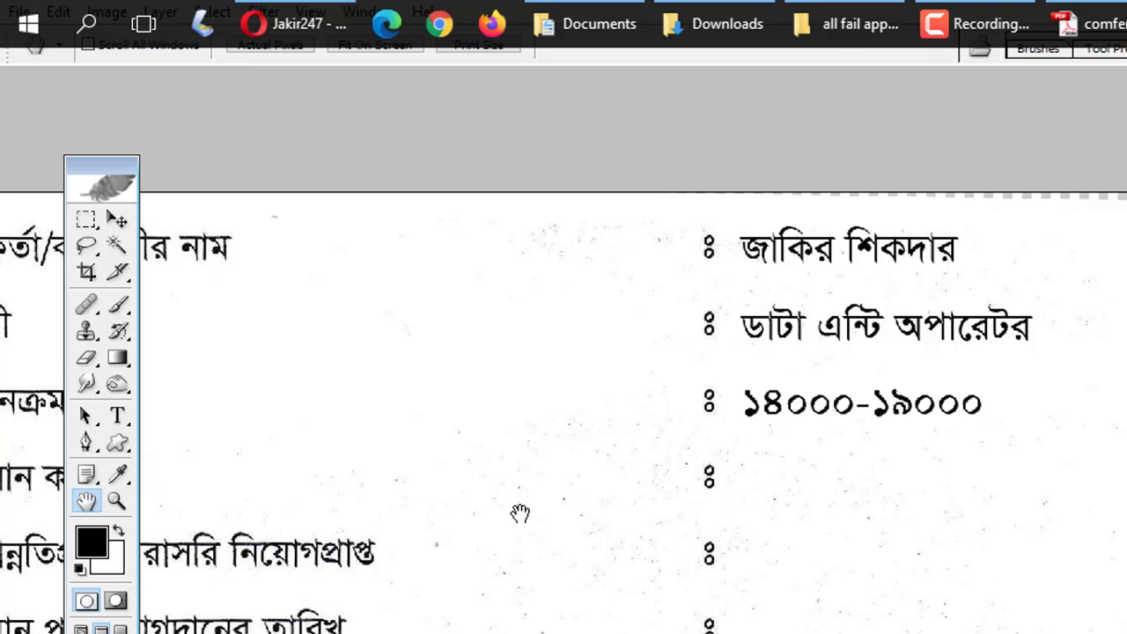
{"action": "scroll", "coordinate": [520, 512], "scroll_direction": "down", "scroll_amount": 1}
{"action": "scroll", "coordinate": [519, 512], "scroll_direction": "down", "scroll_amount": 2}
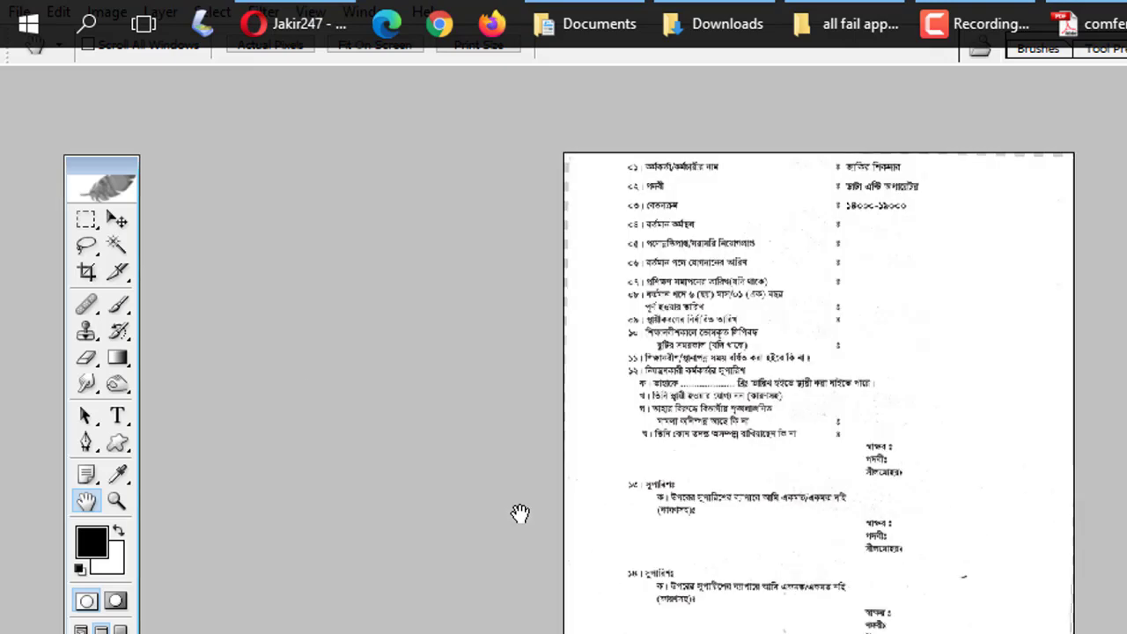